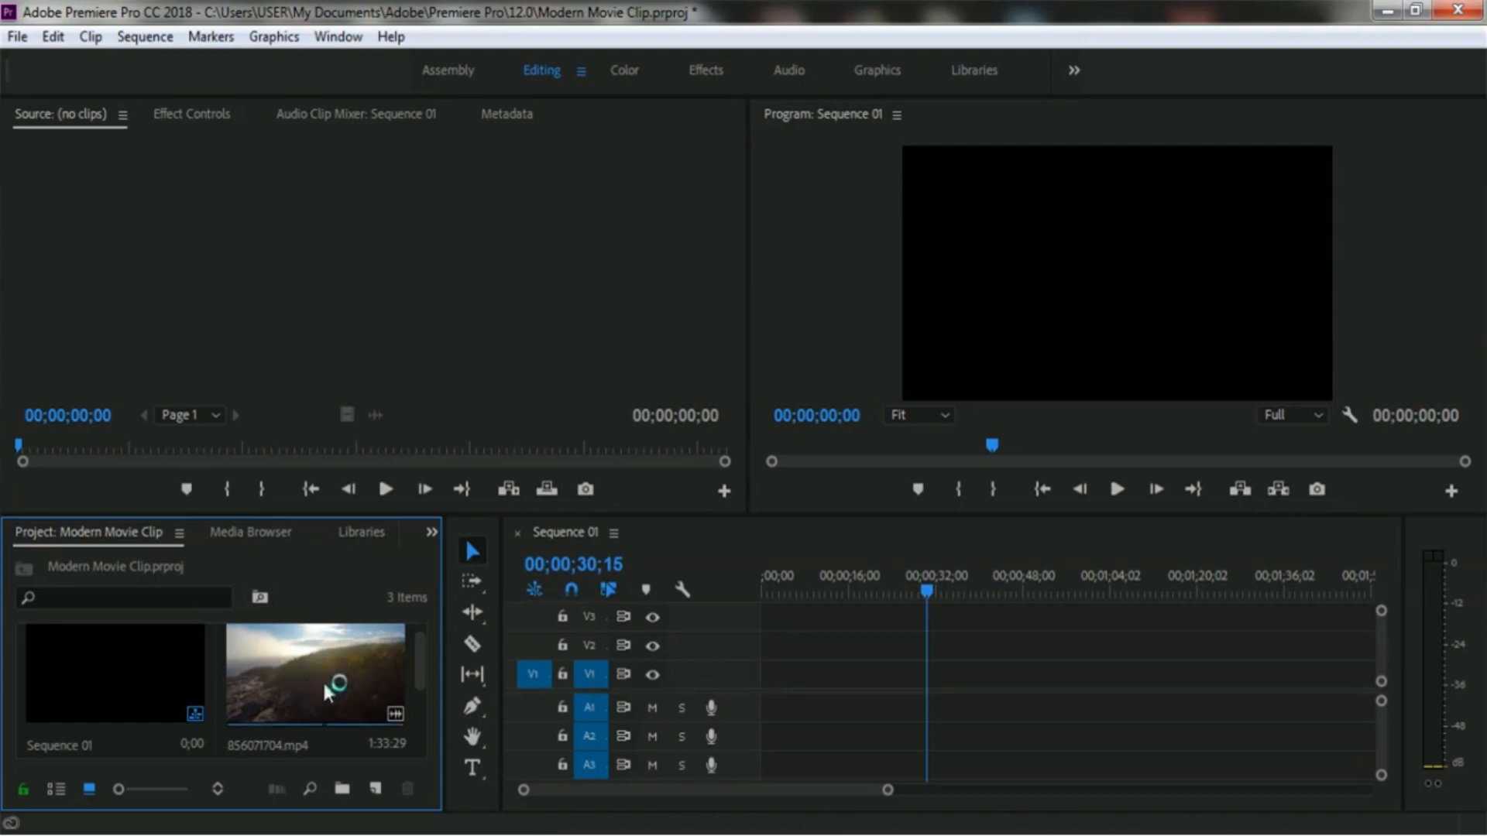
Step: Place 856071704.mp4 at the start of the V1 track, trim it to about 17 seconds and return the playhead near its beginning
left_click_drag(287, 668, 774, 677)
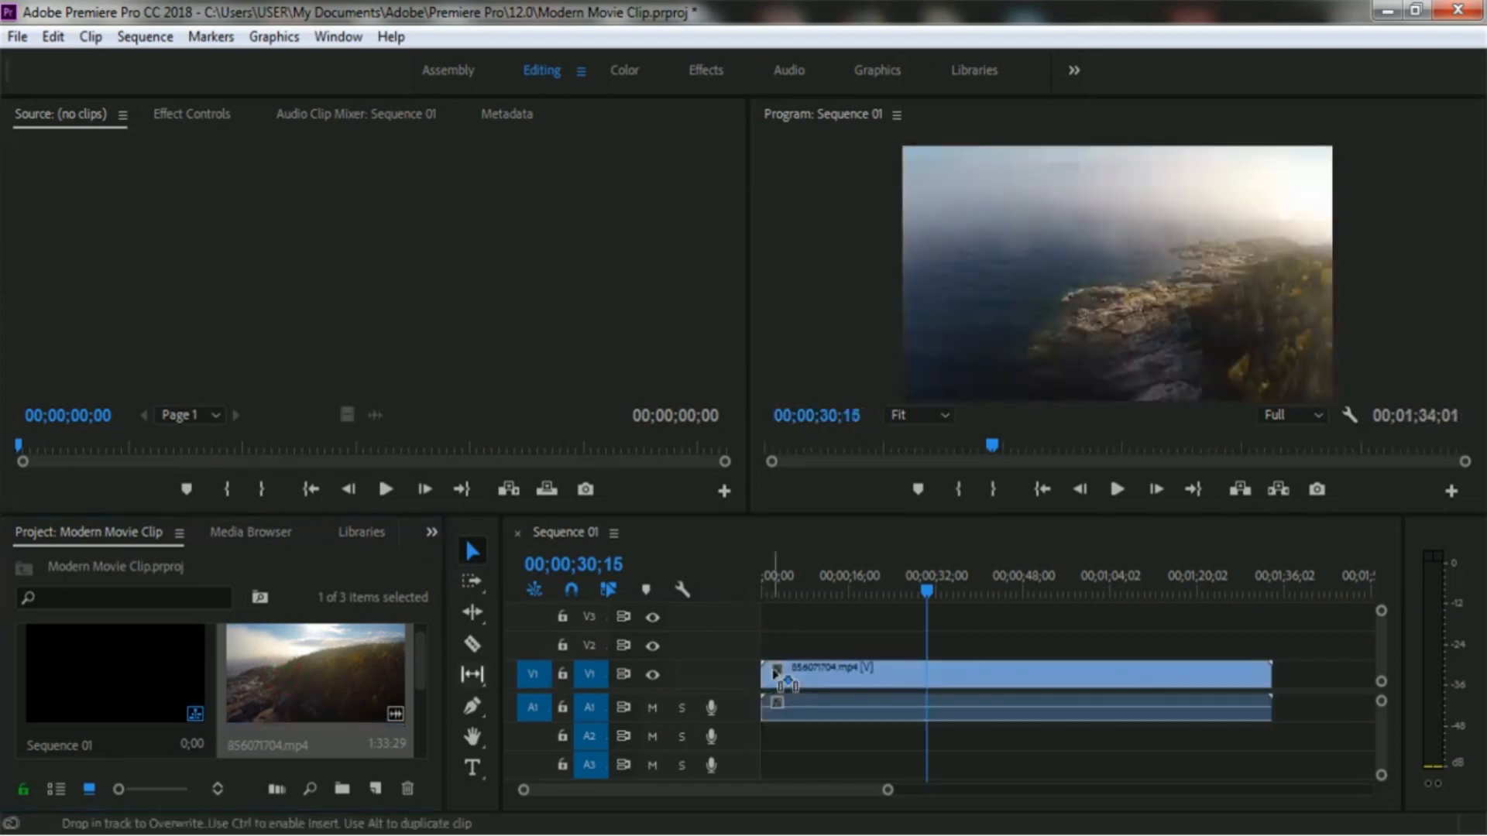
left_click_drag(1258, 671, 853, 668)
left_click(792, 570)
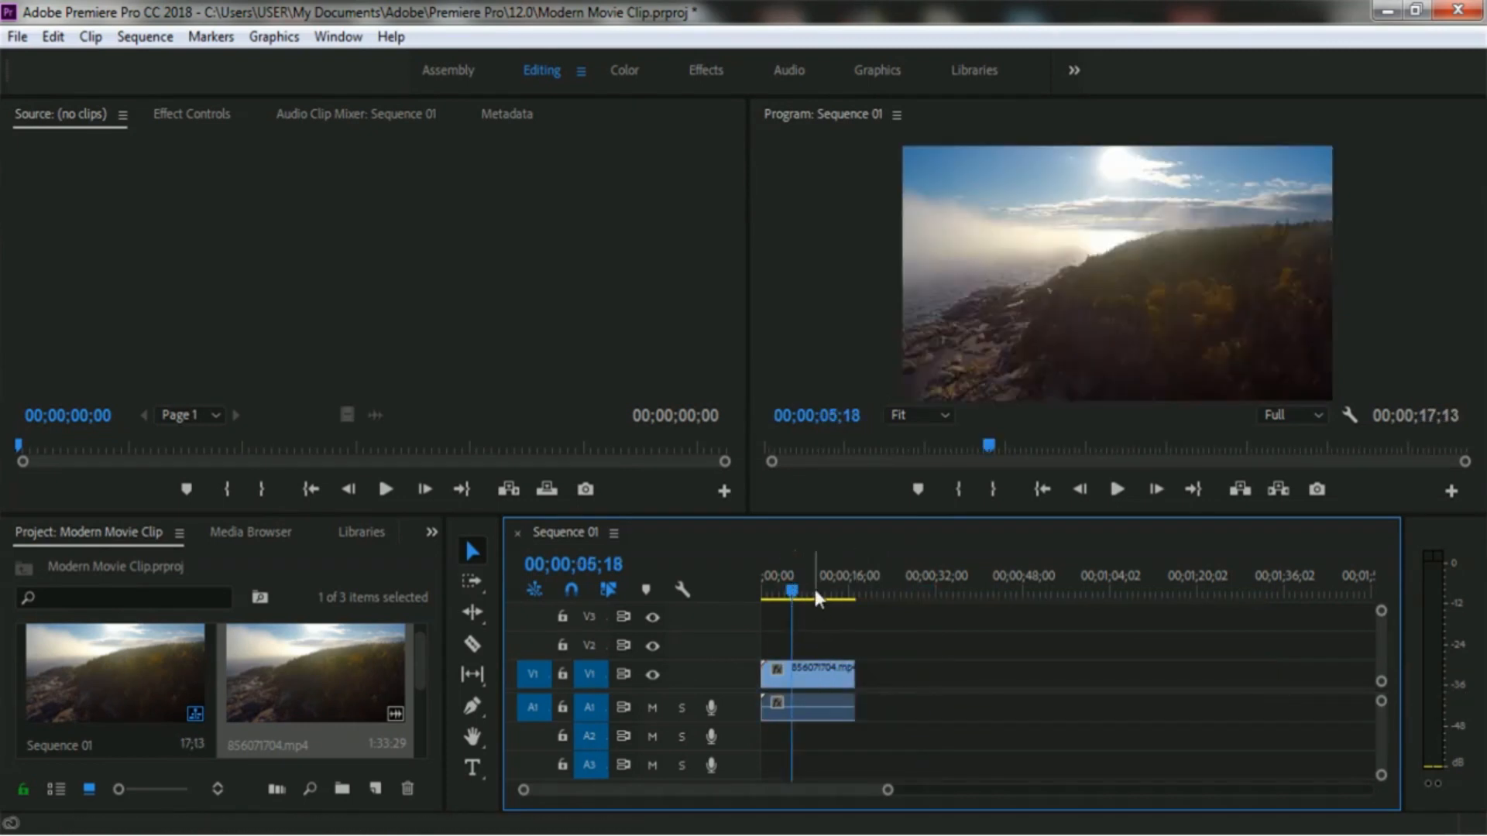
left_click_drag(787, 590, 766, 593)
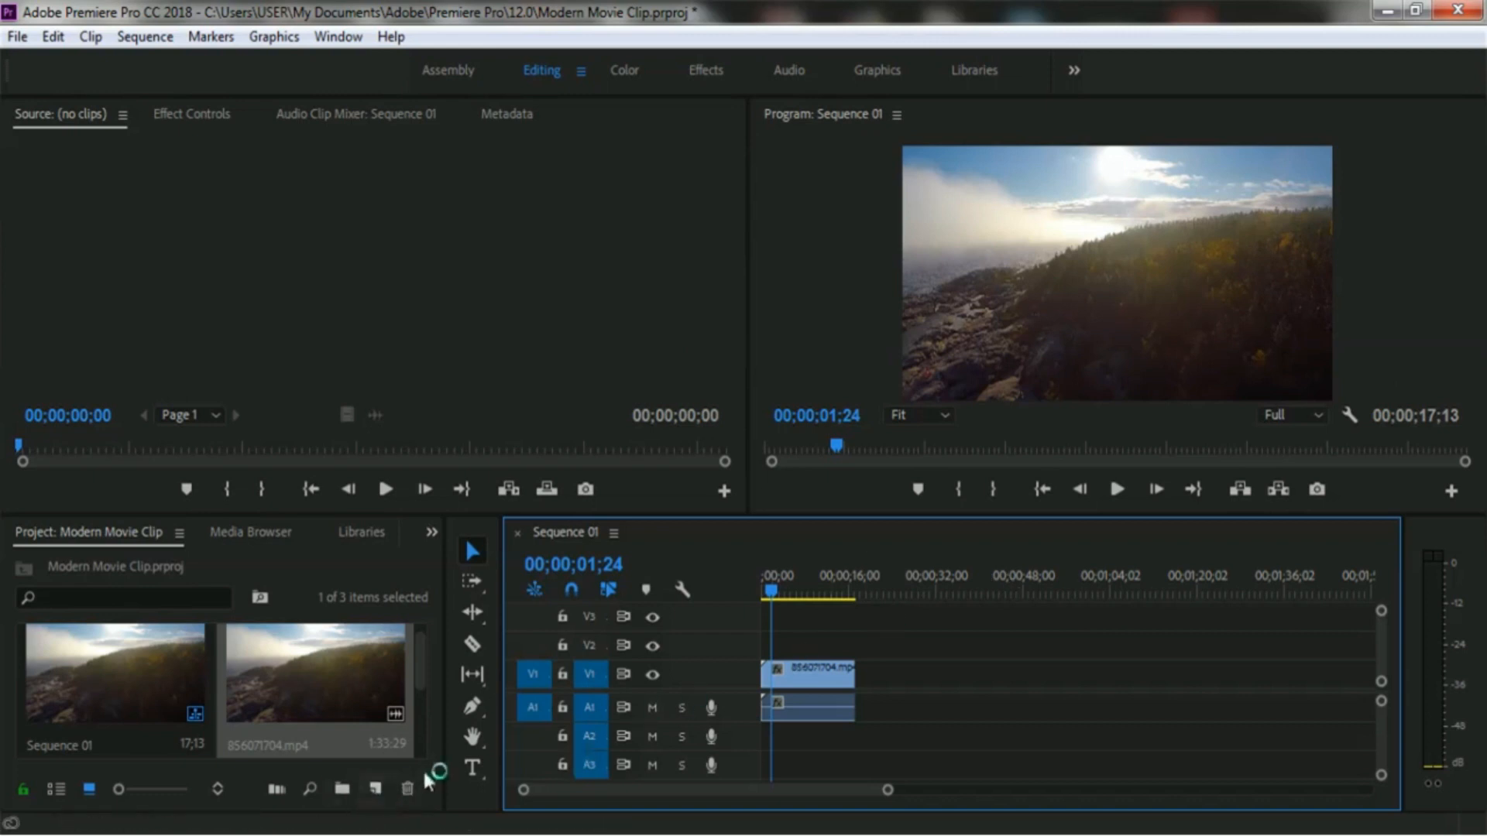
Step: Create an adjustment layer and place it on V2 over the full length of the 856071704.mp4 clip
left_click_drag(419, 661, 418, 649)
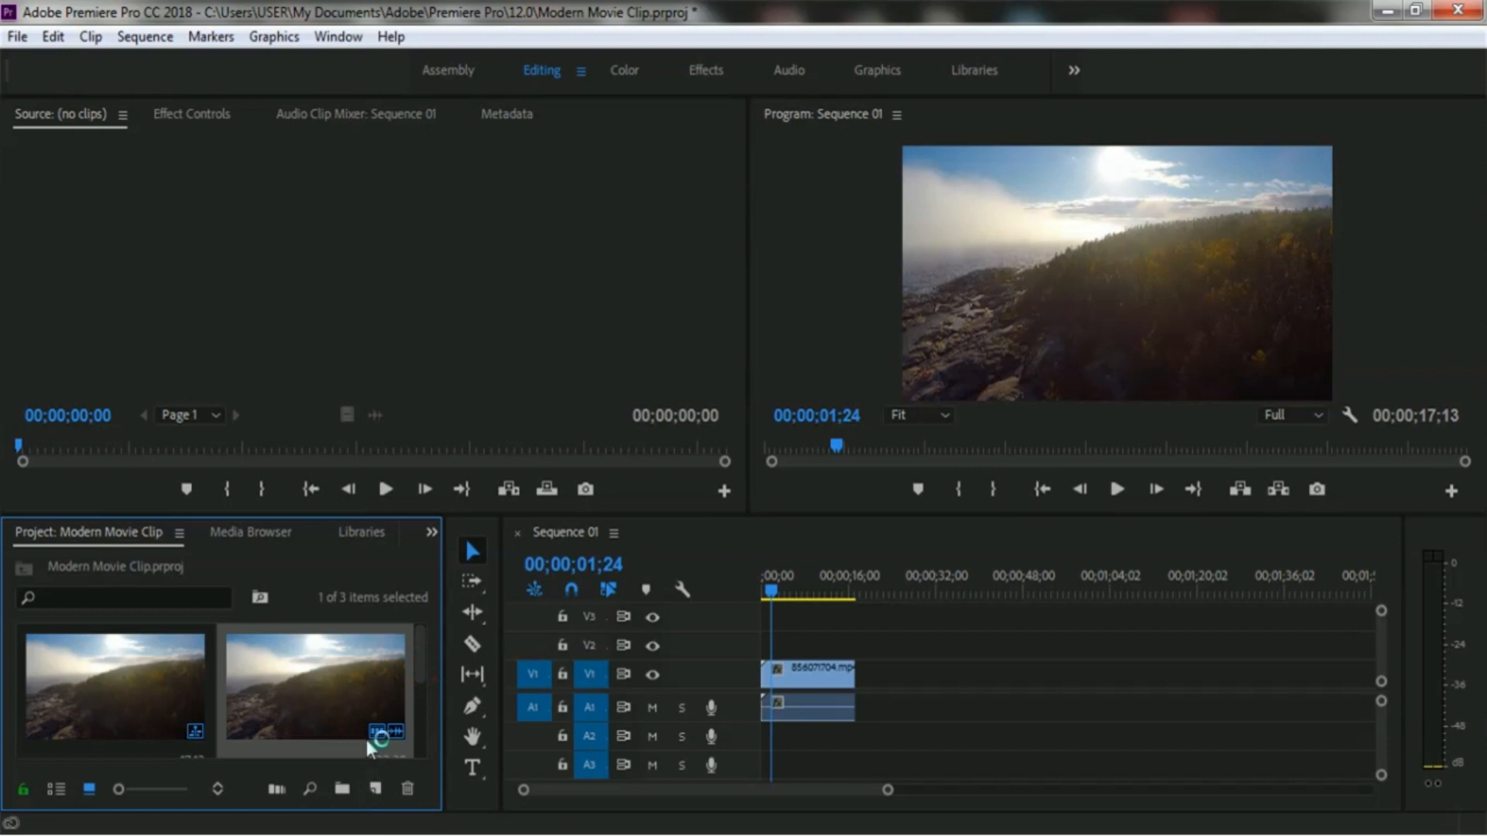
left_click(375, 789)
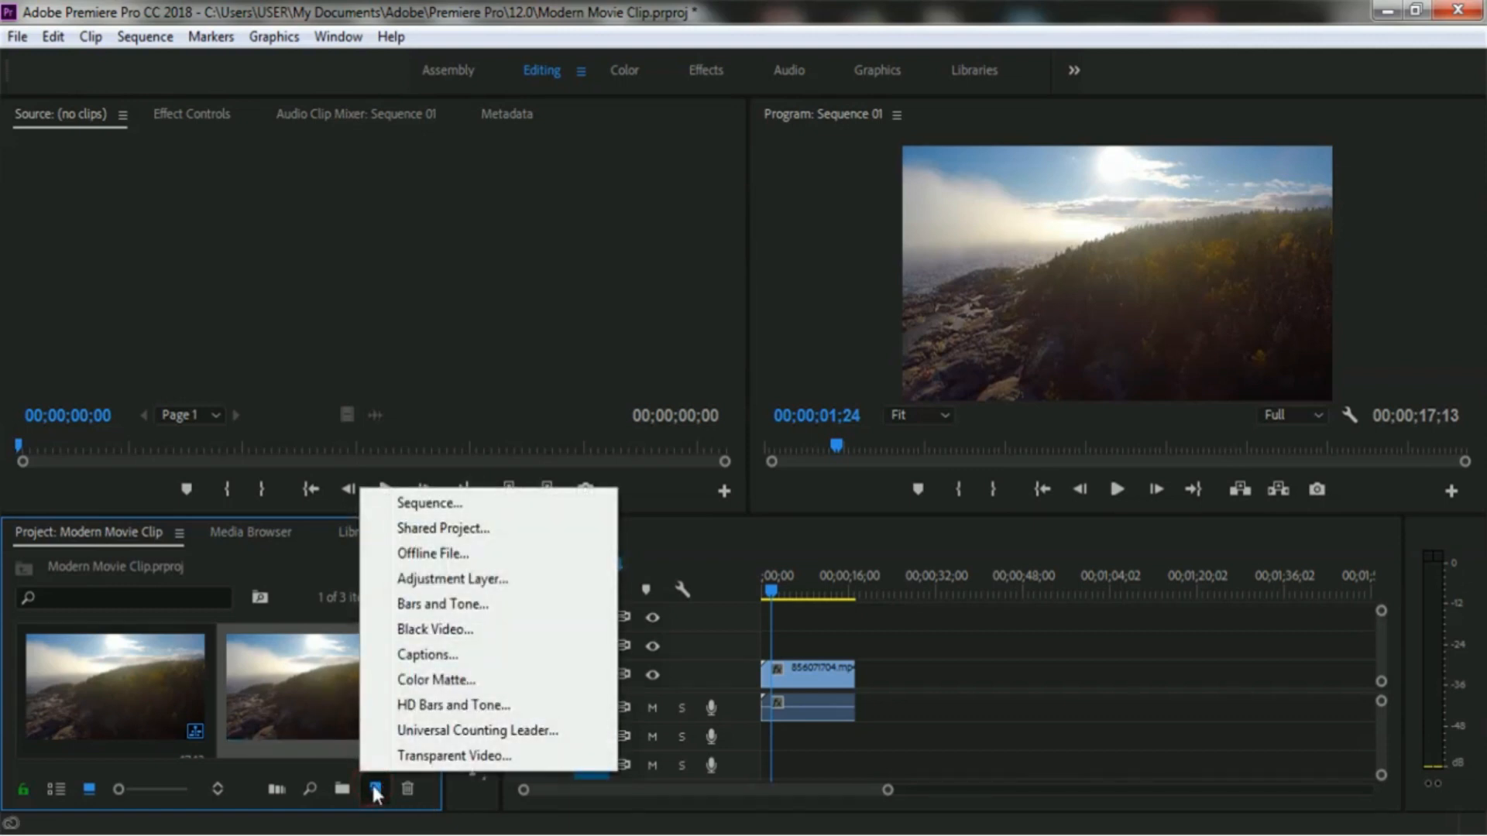
left_click(462, 581)
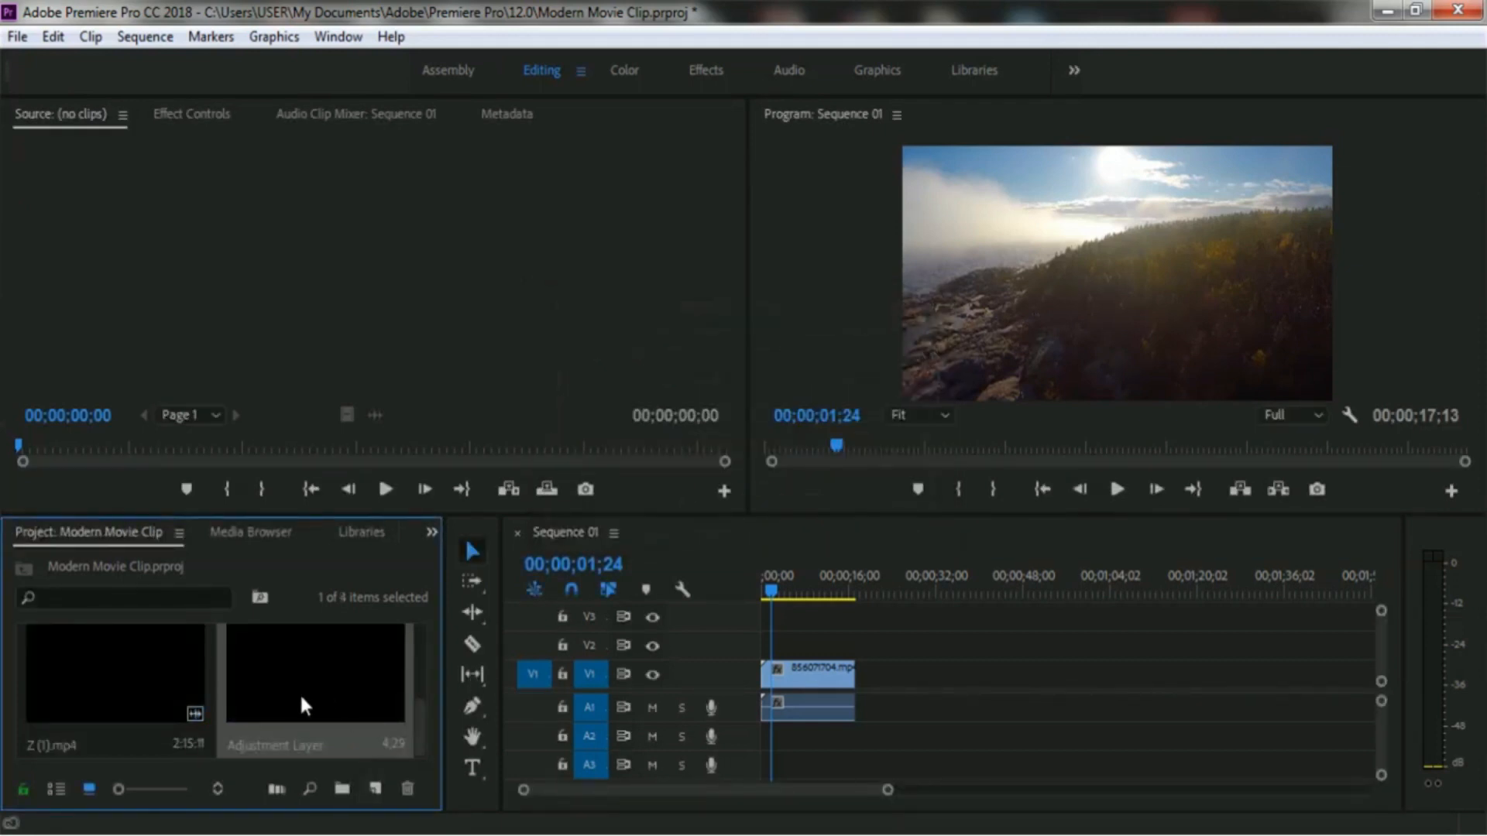
left_click_drag(280, 671, 848, 638)
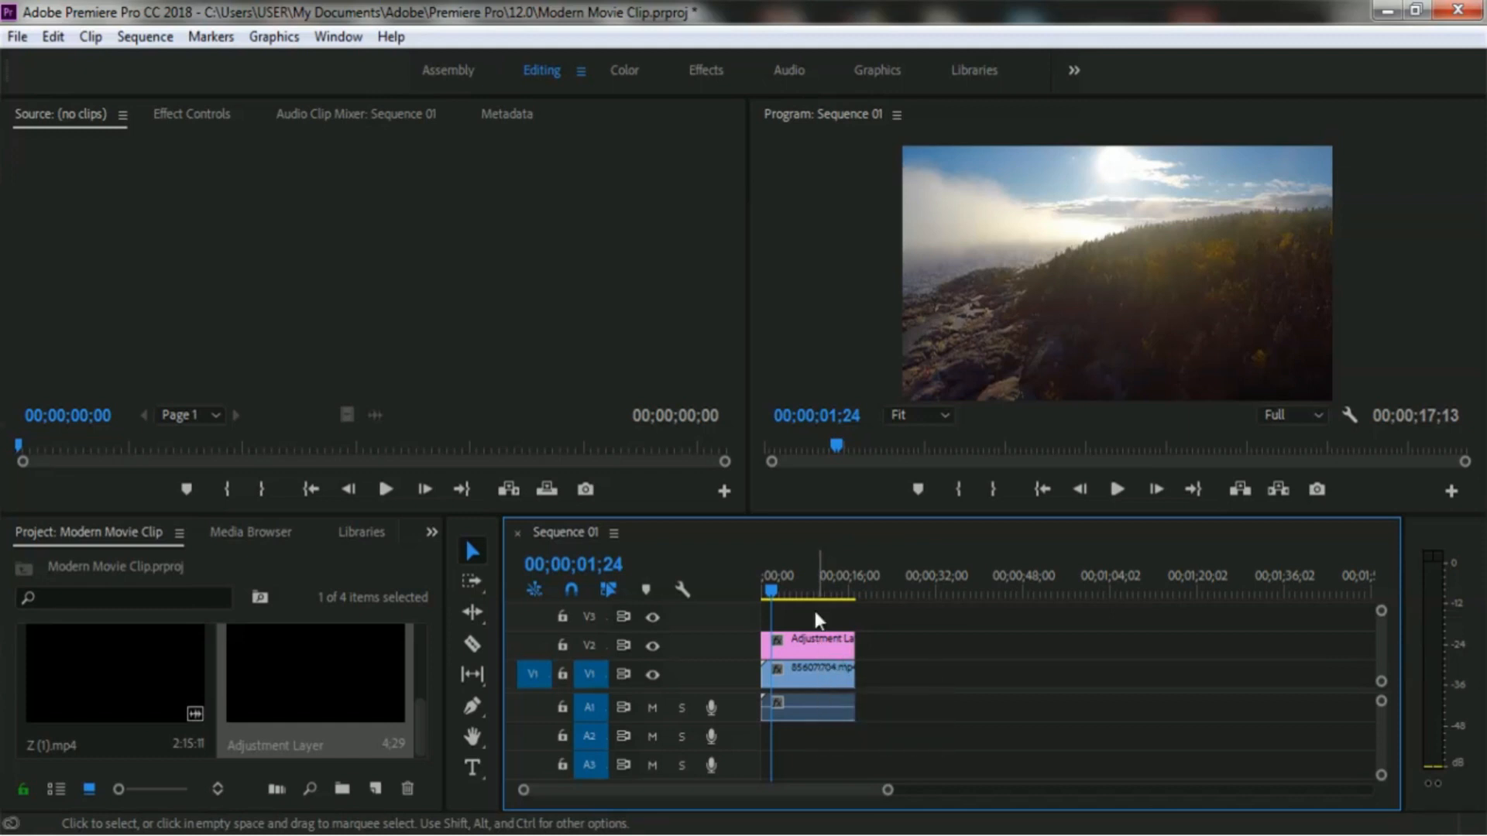
Step: Search the effects for "crop" and apply the Crop video effect to the 856071704.mp4 clip on V1
left_click(815, 673)
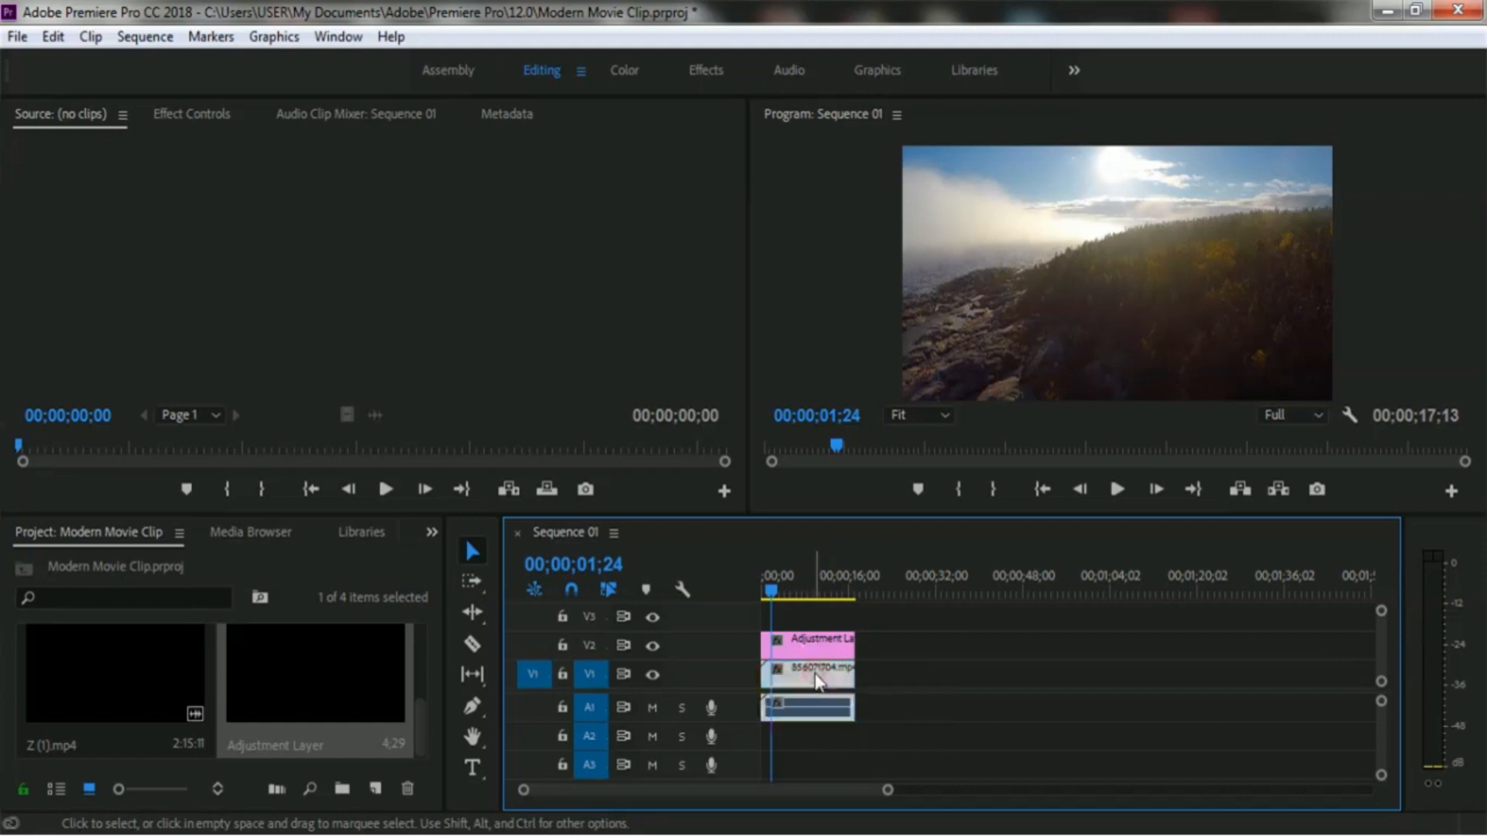
left_click(432, 532)
left_click(474, 664)
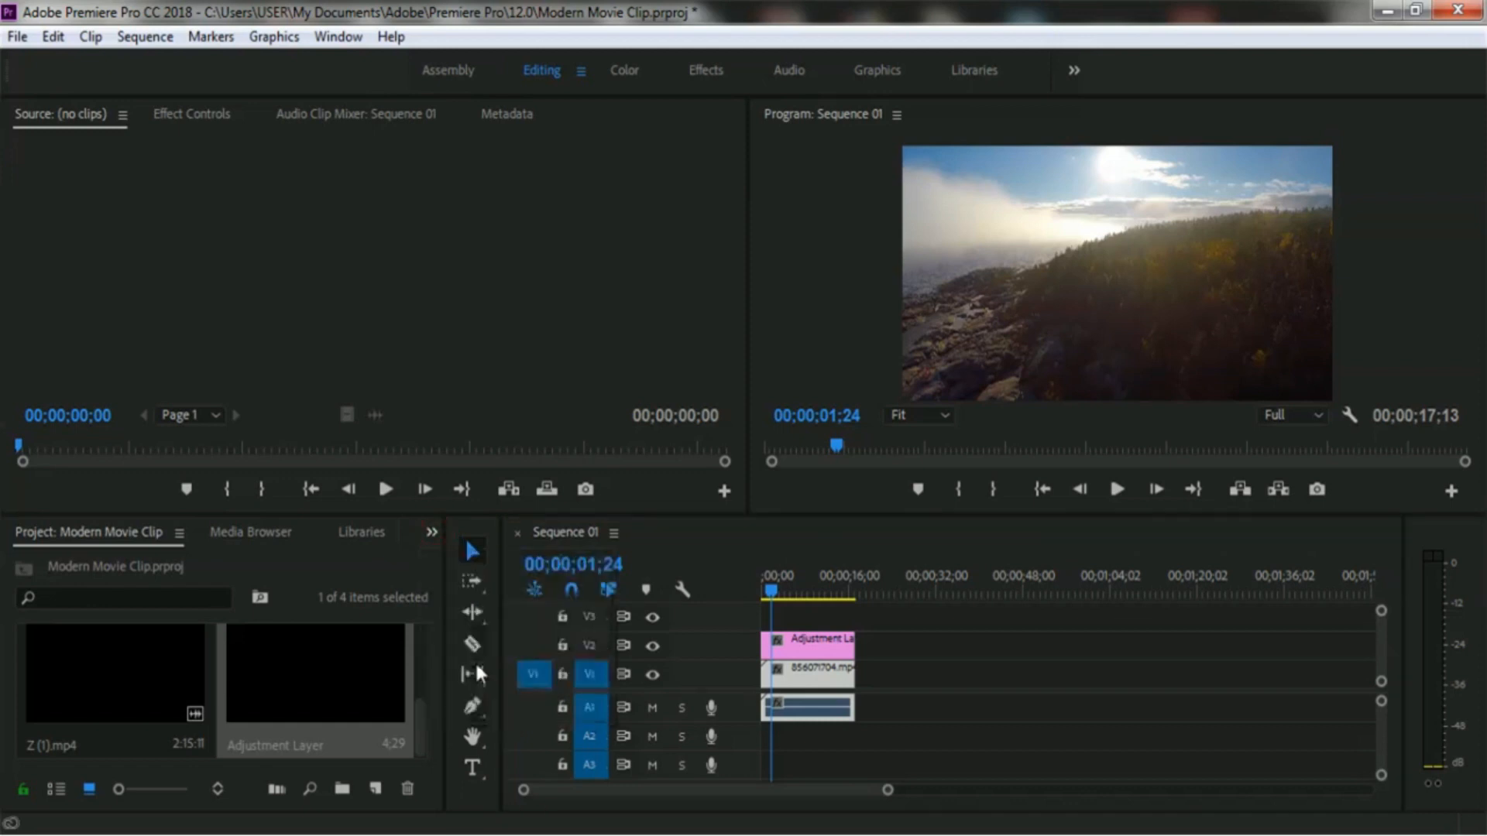
left_click(74, 558)
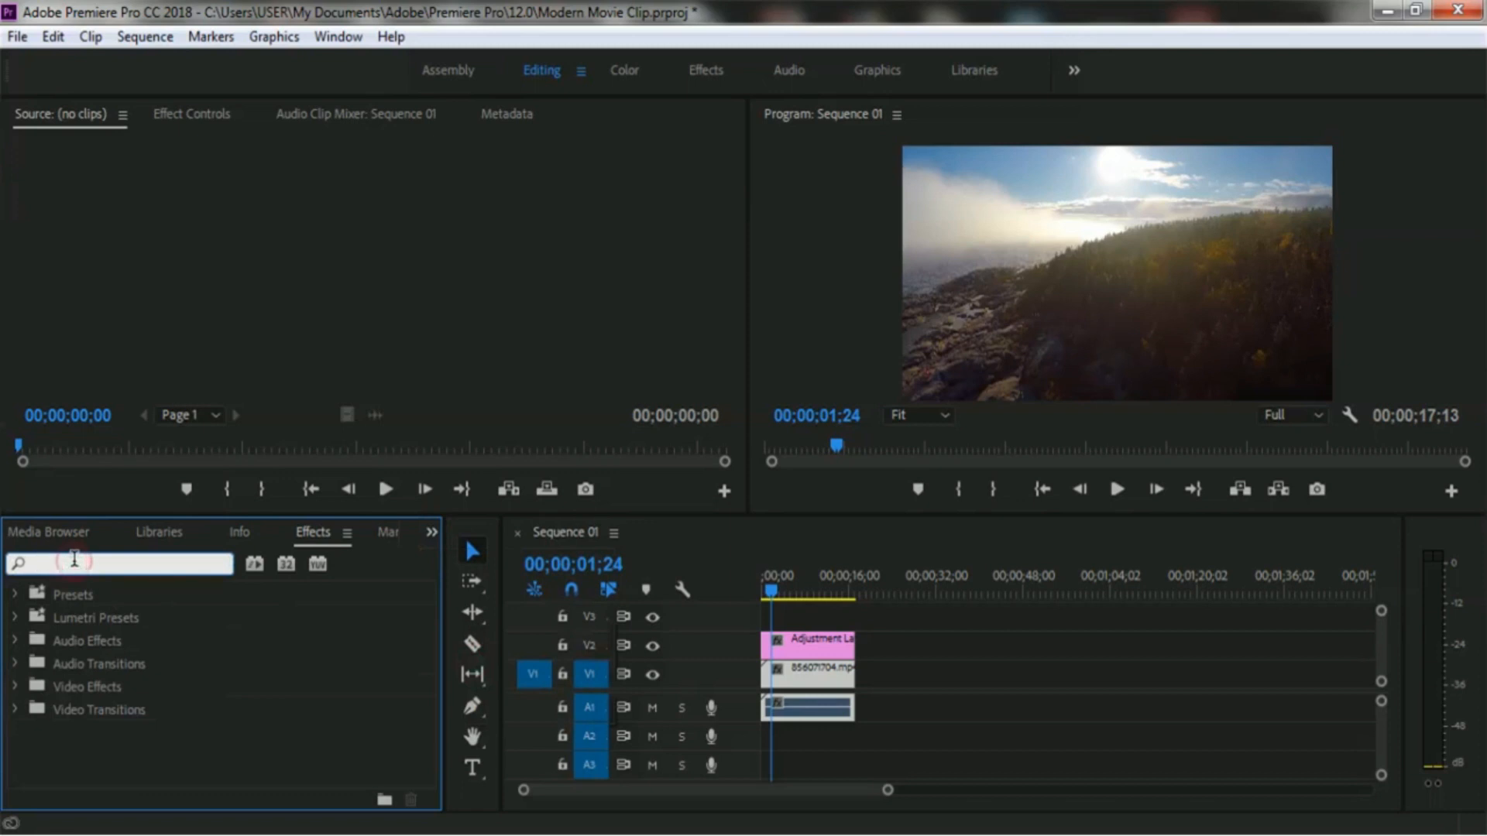
type("crop")
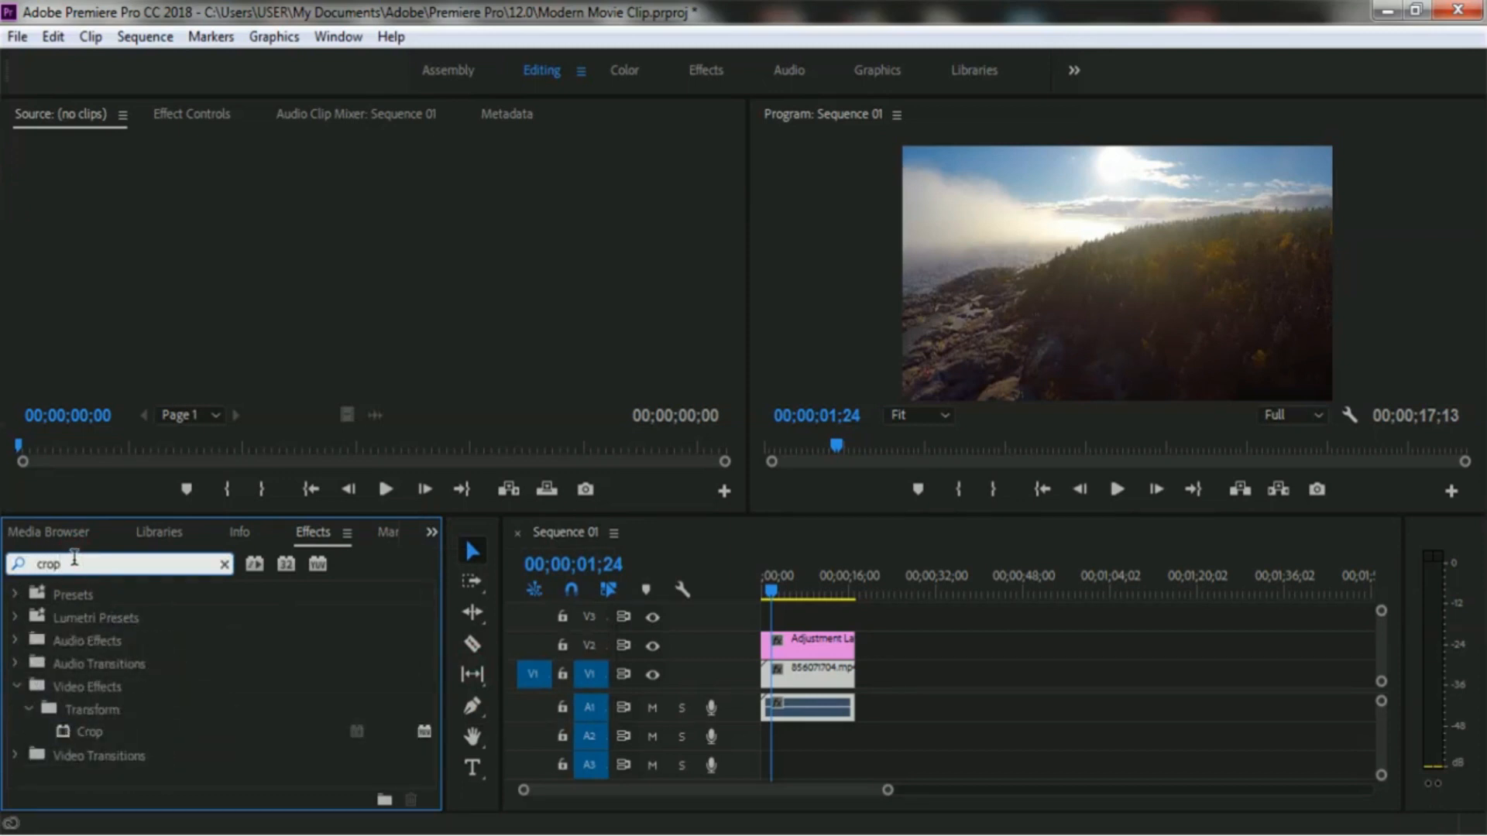
left_click(88, 730)
left_click_drag(155, 728, 799, 670)
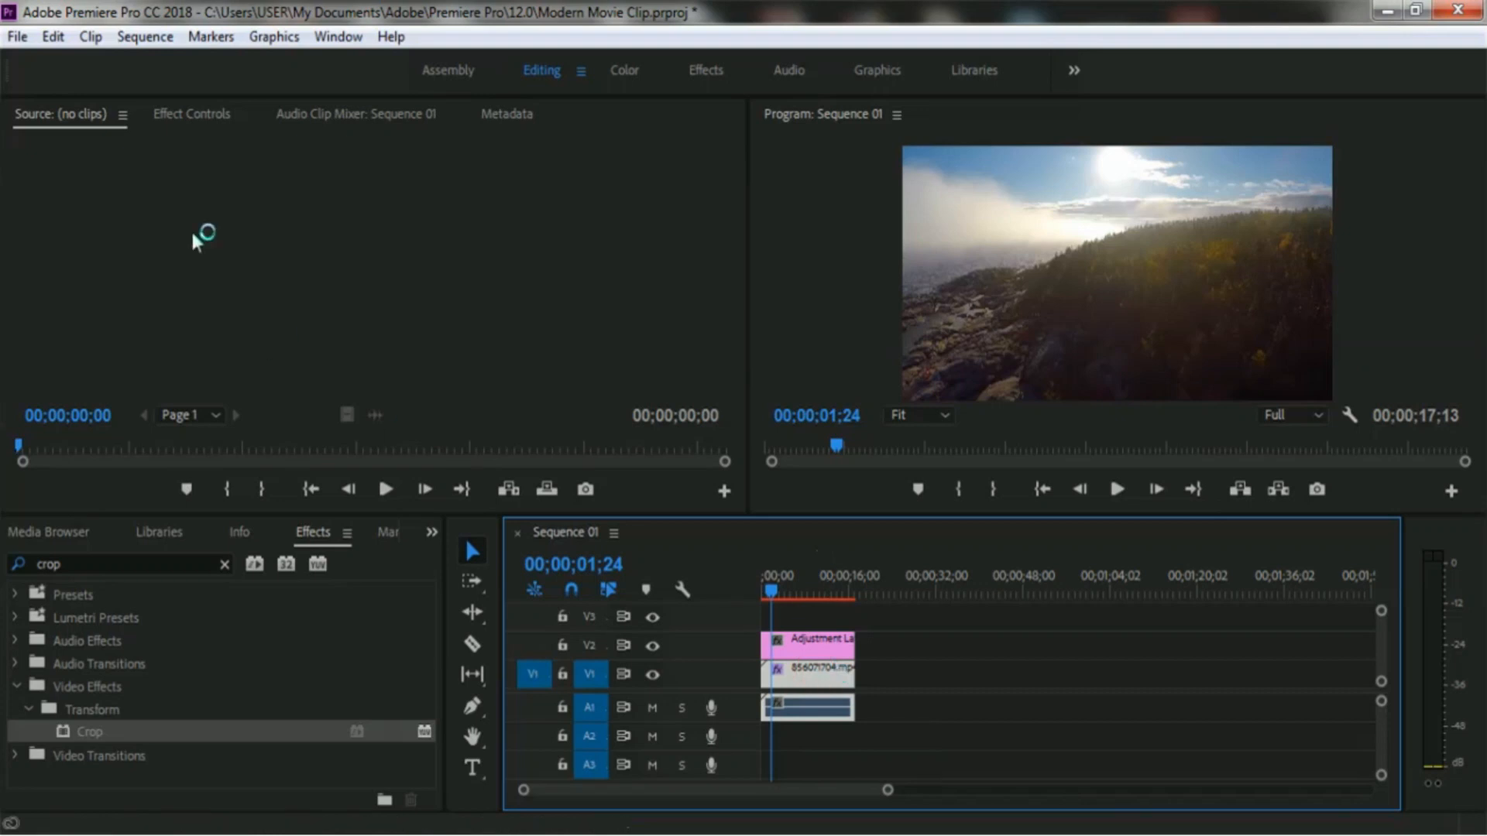
Step: Set the clip's Crop effect to 10% for Top and 10% for Bottom
left_click(189, 116)
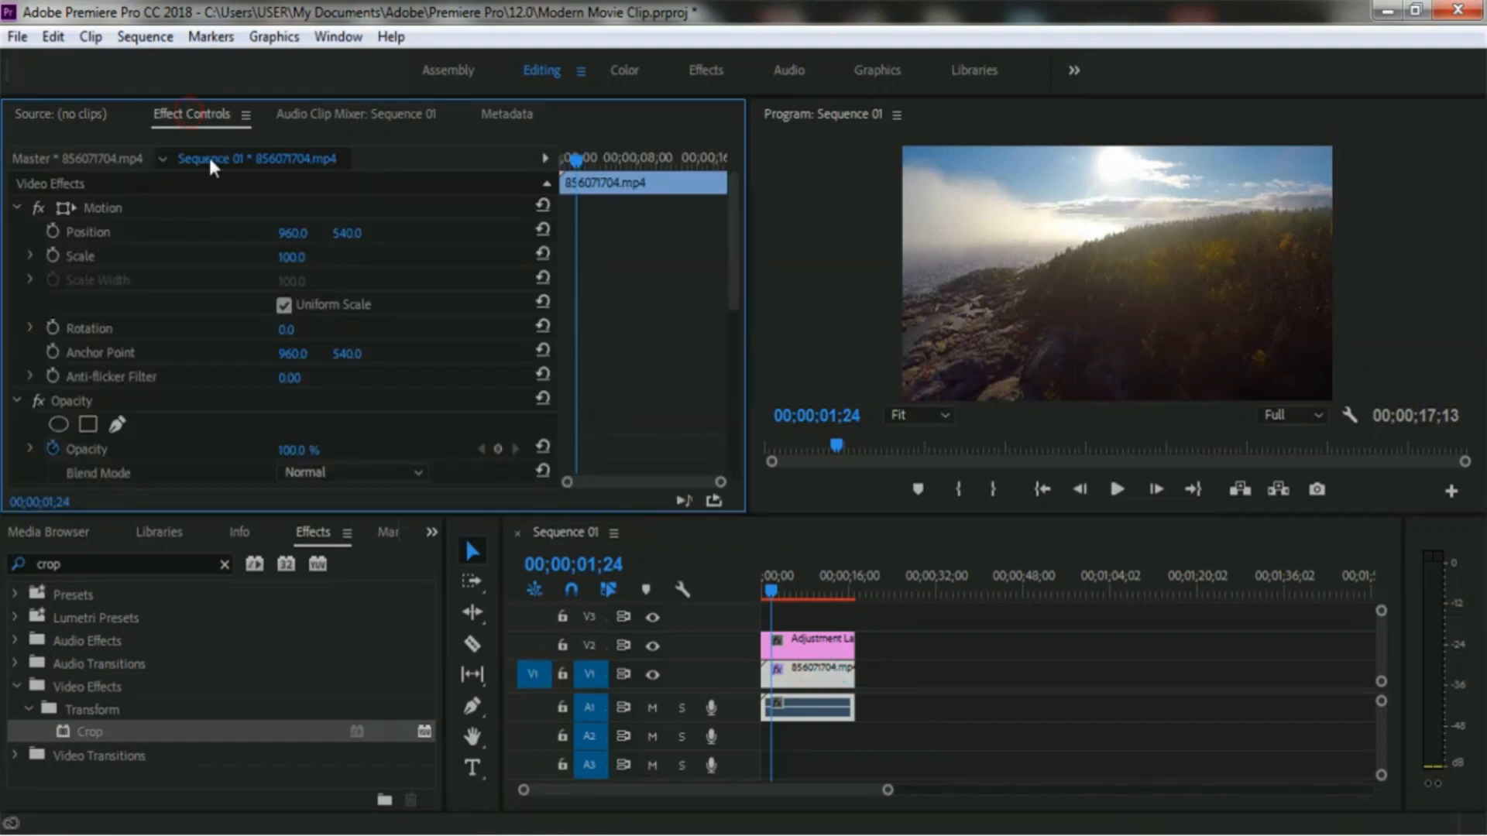
scroll(358, 302, "down", 2)
scroll(359, 310, "down", 4)
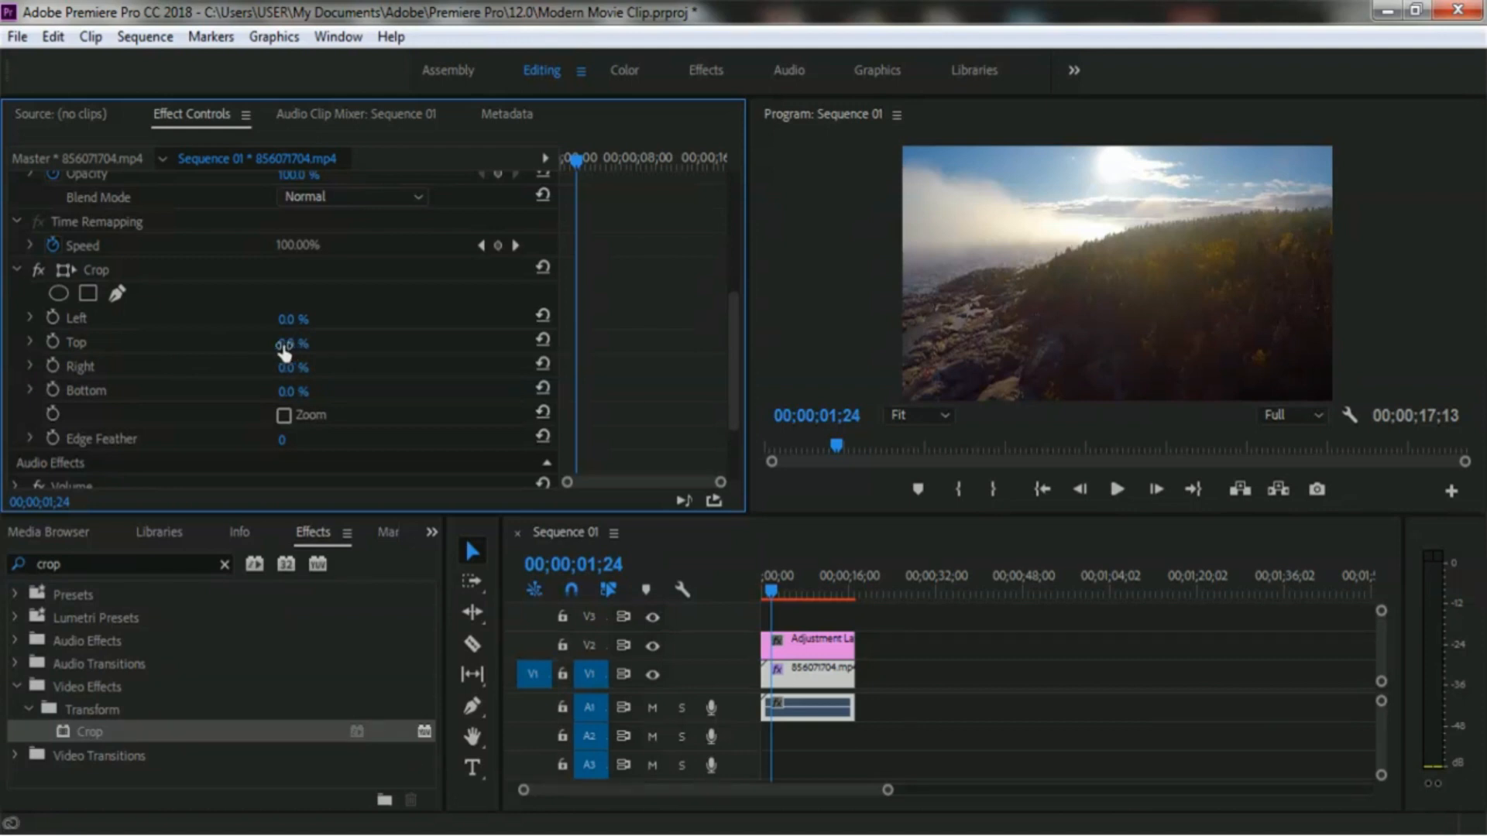
left_click_drag(285, 351, 305, 353)
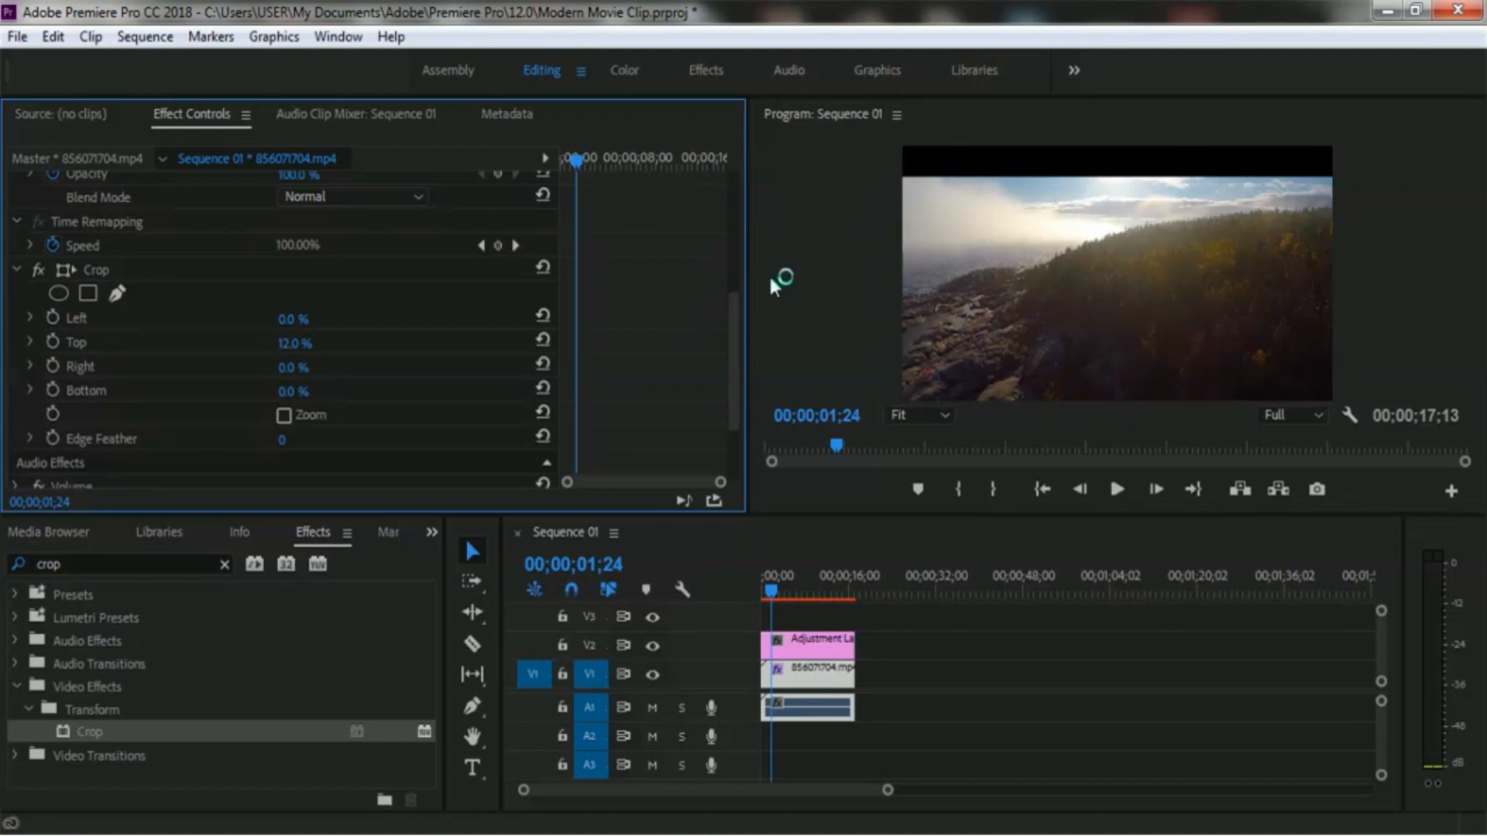
left_click(291, 345)
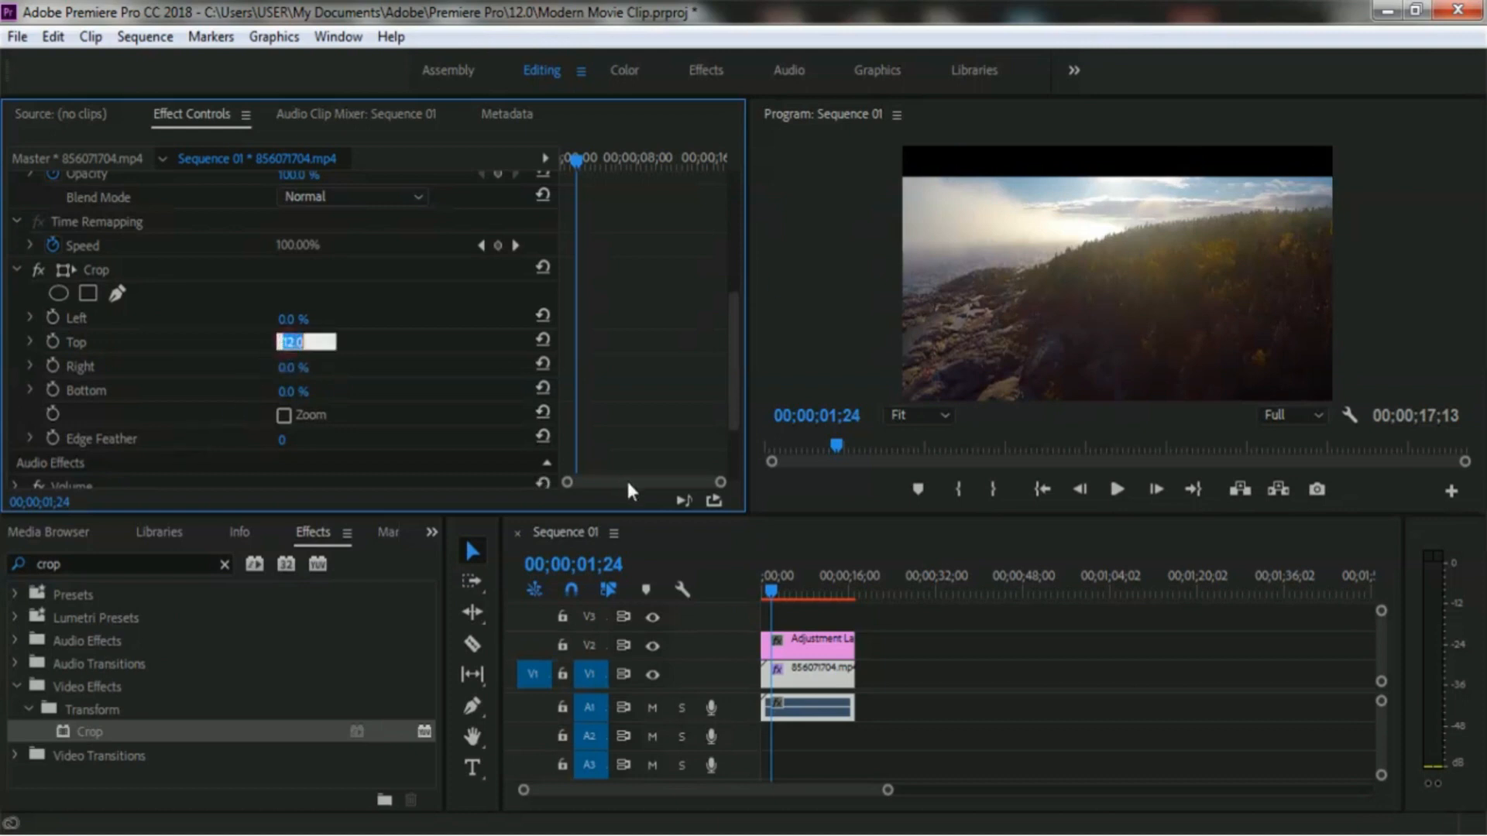
type("10")
key("Return")
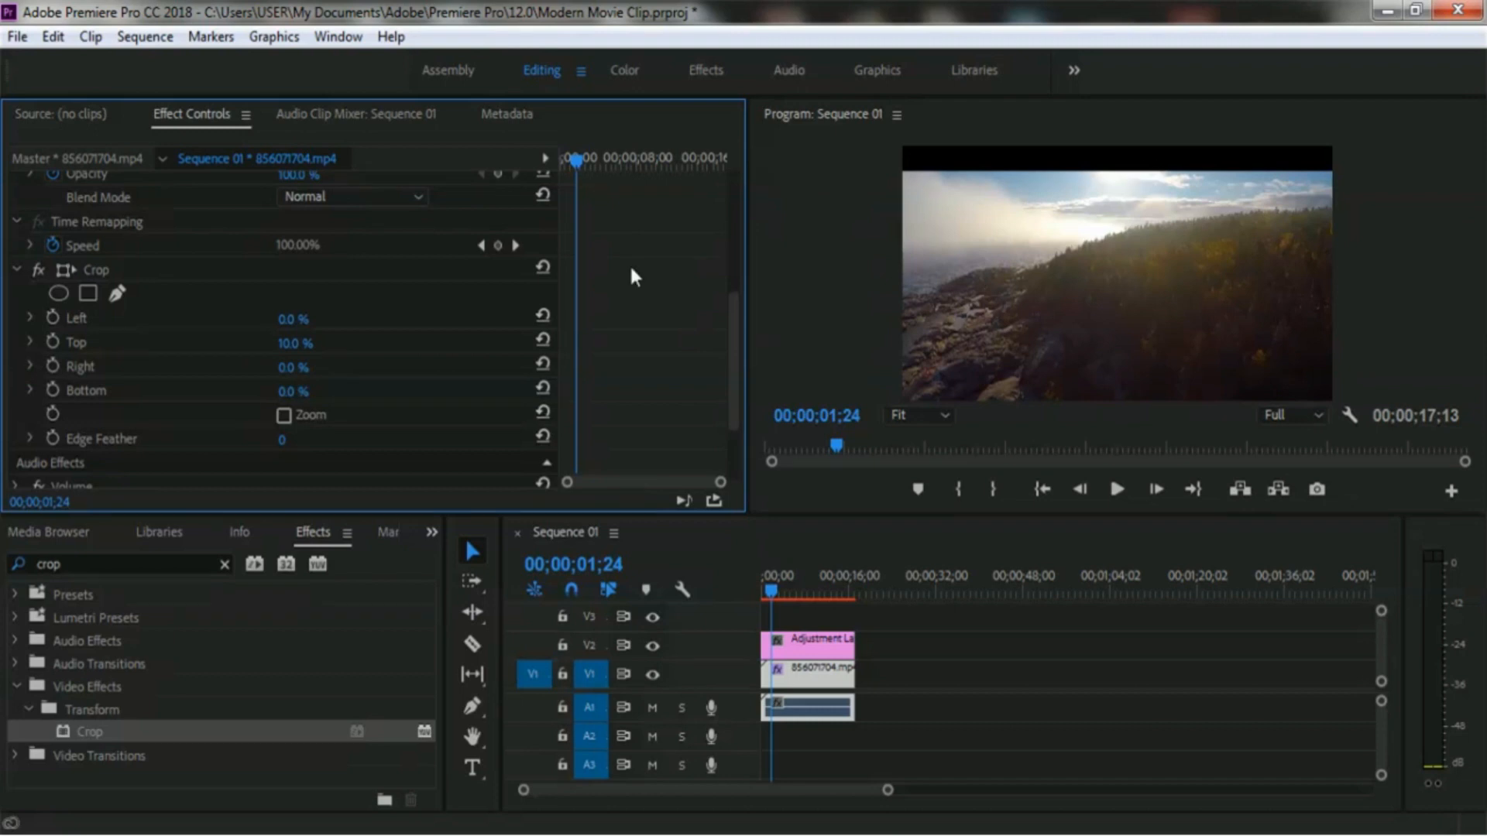
left_click(290, 392)
type("10")
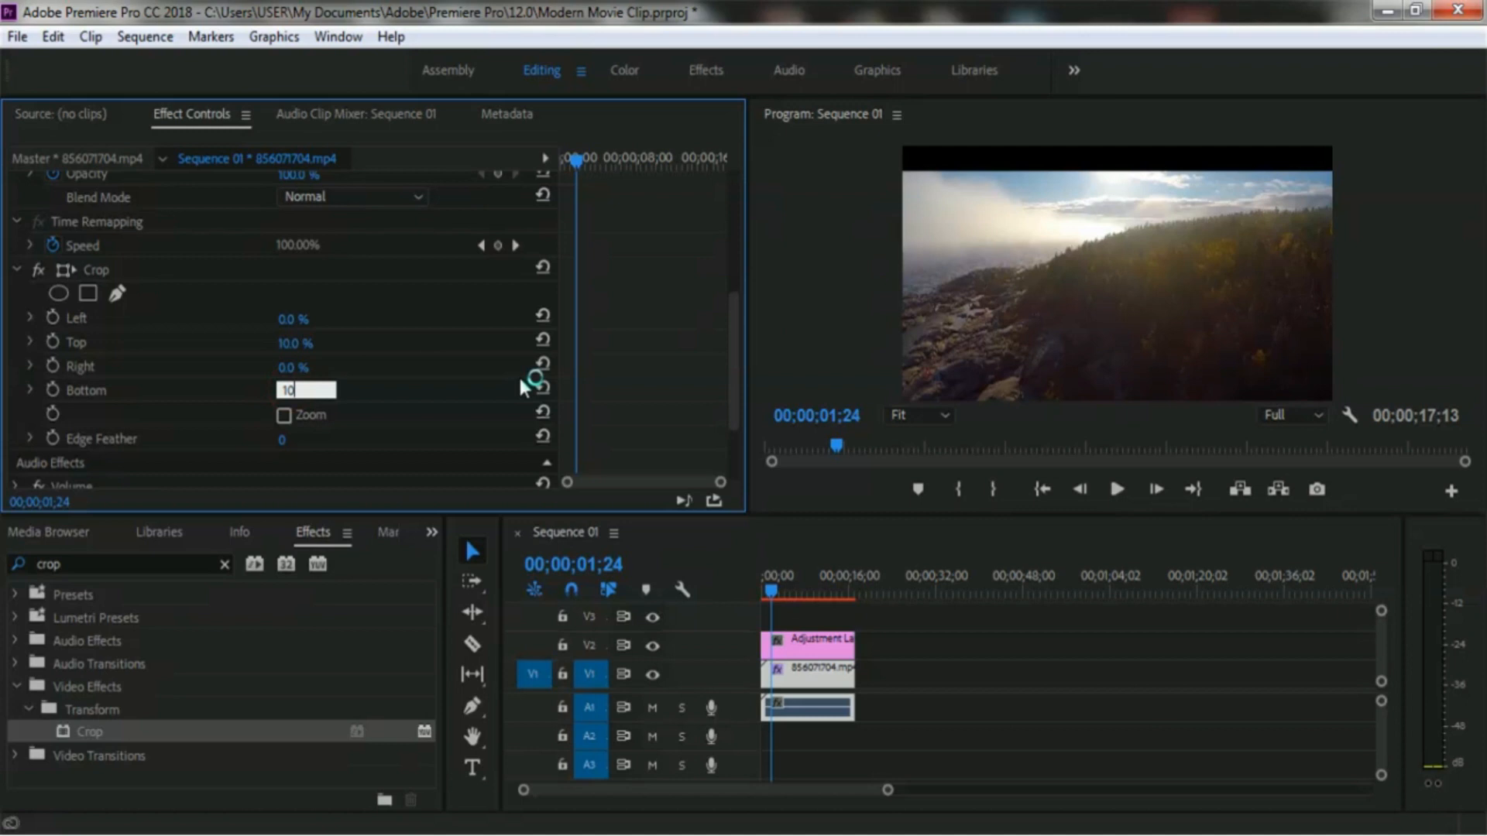
key("Return")
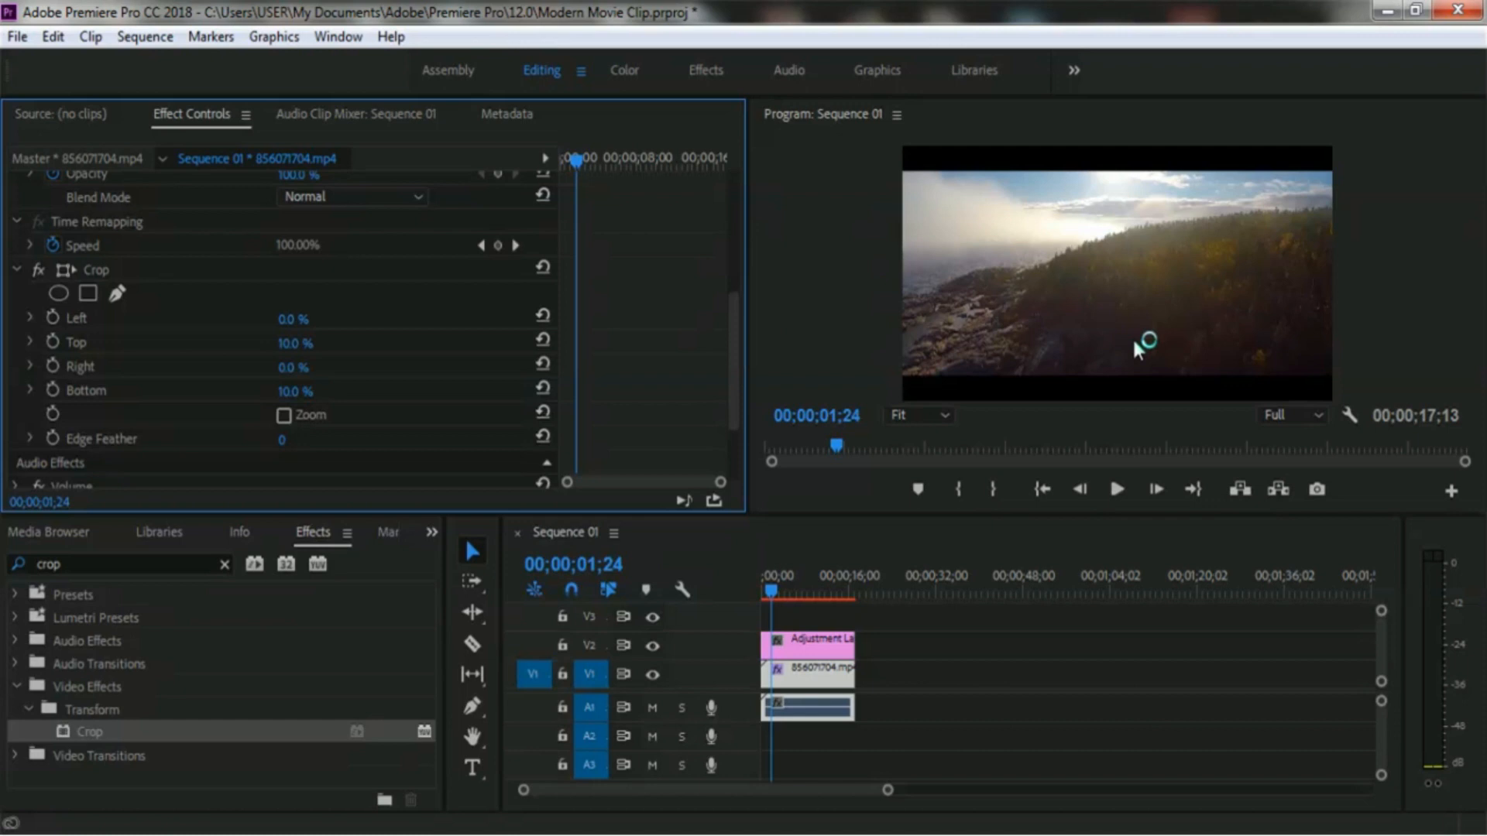
Step: Play the cropped sequence from the beginning and stop it about nine seconds in
left_click(1098, 751)
key("Home")
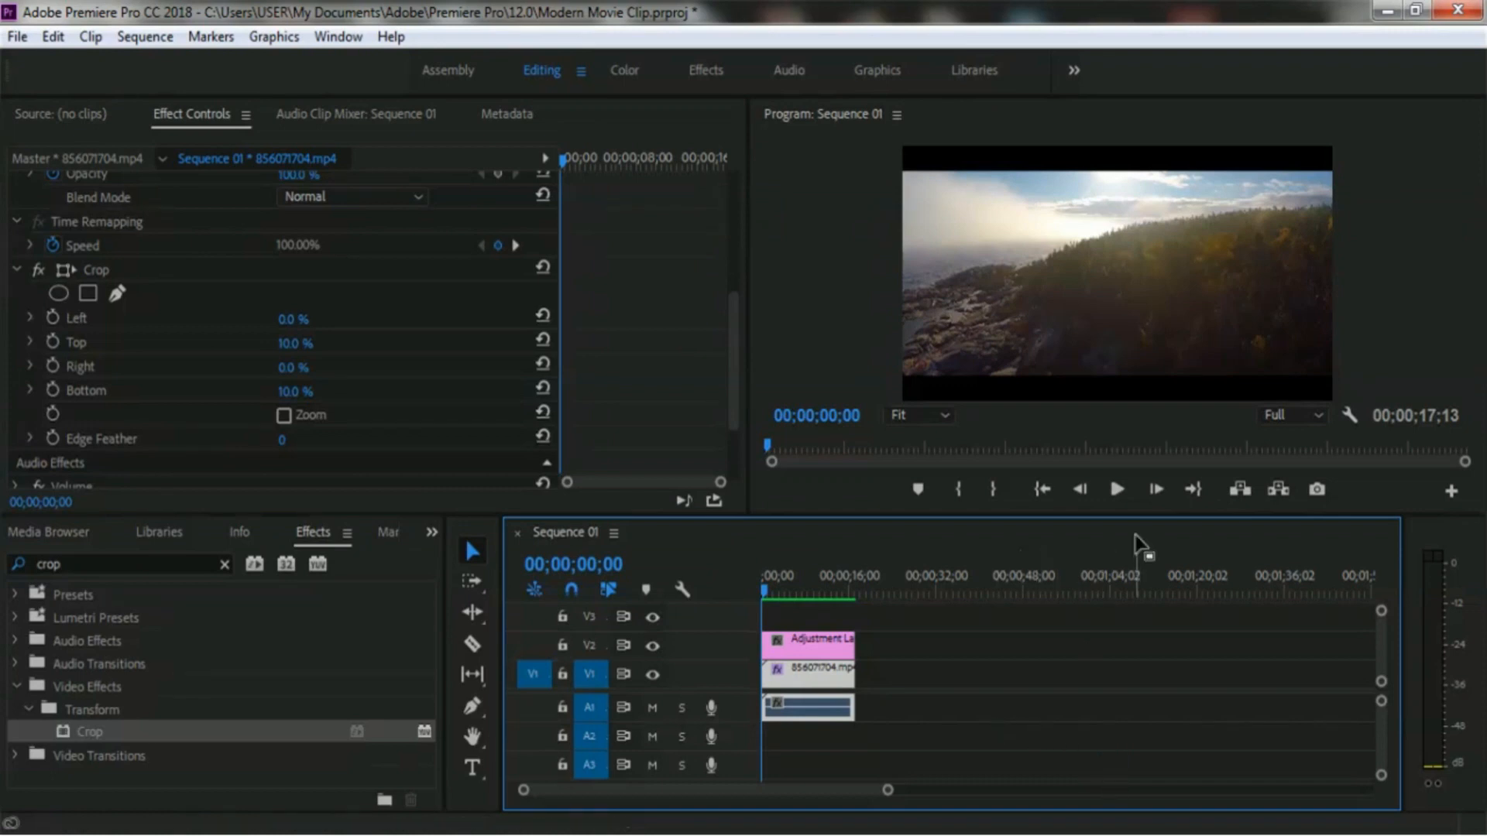
left_click(1107, 488)
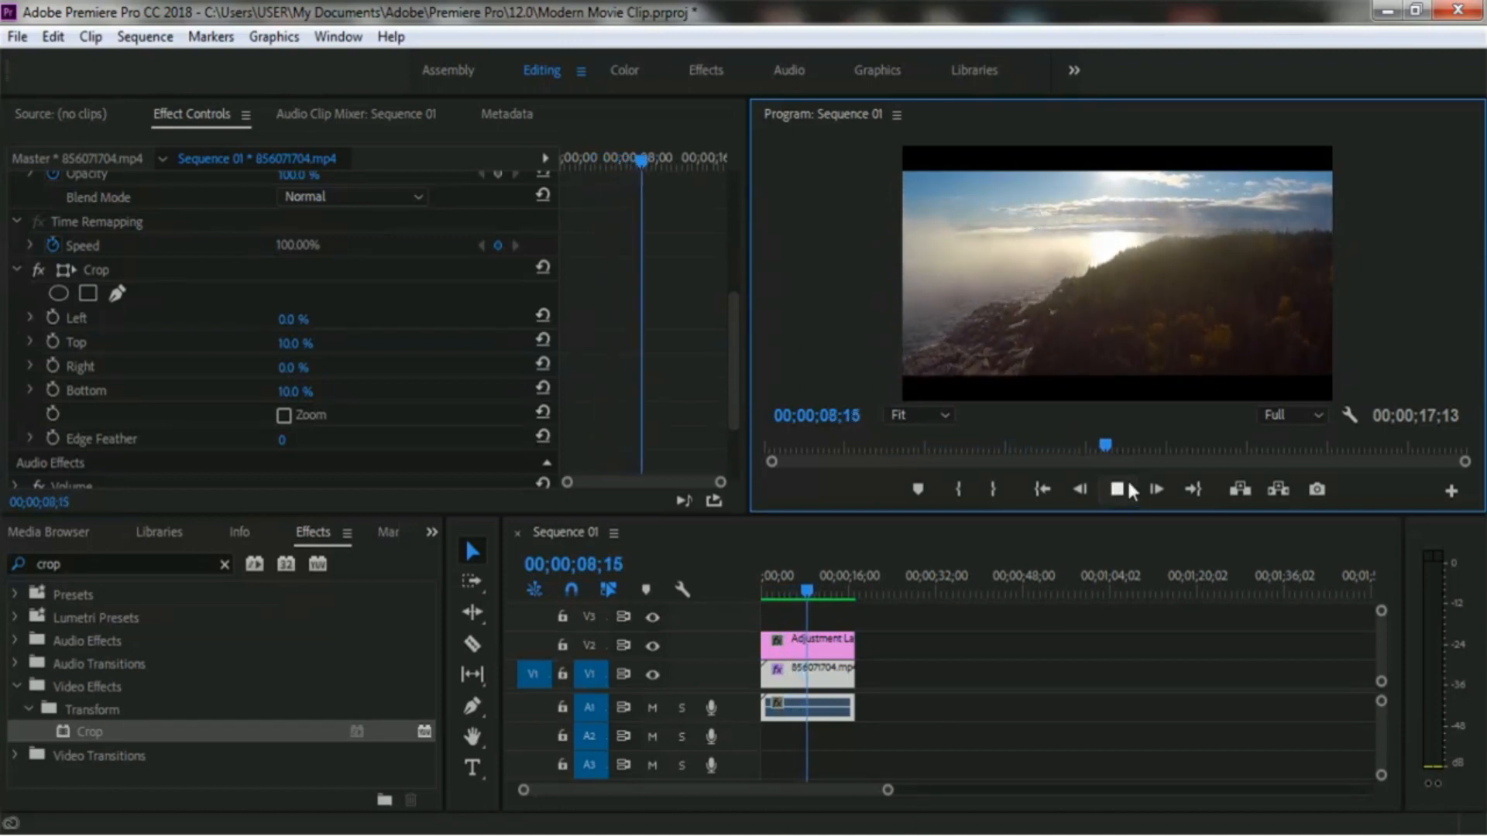
left_click(1118, 490)
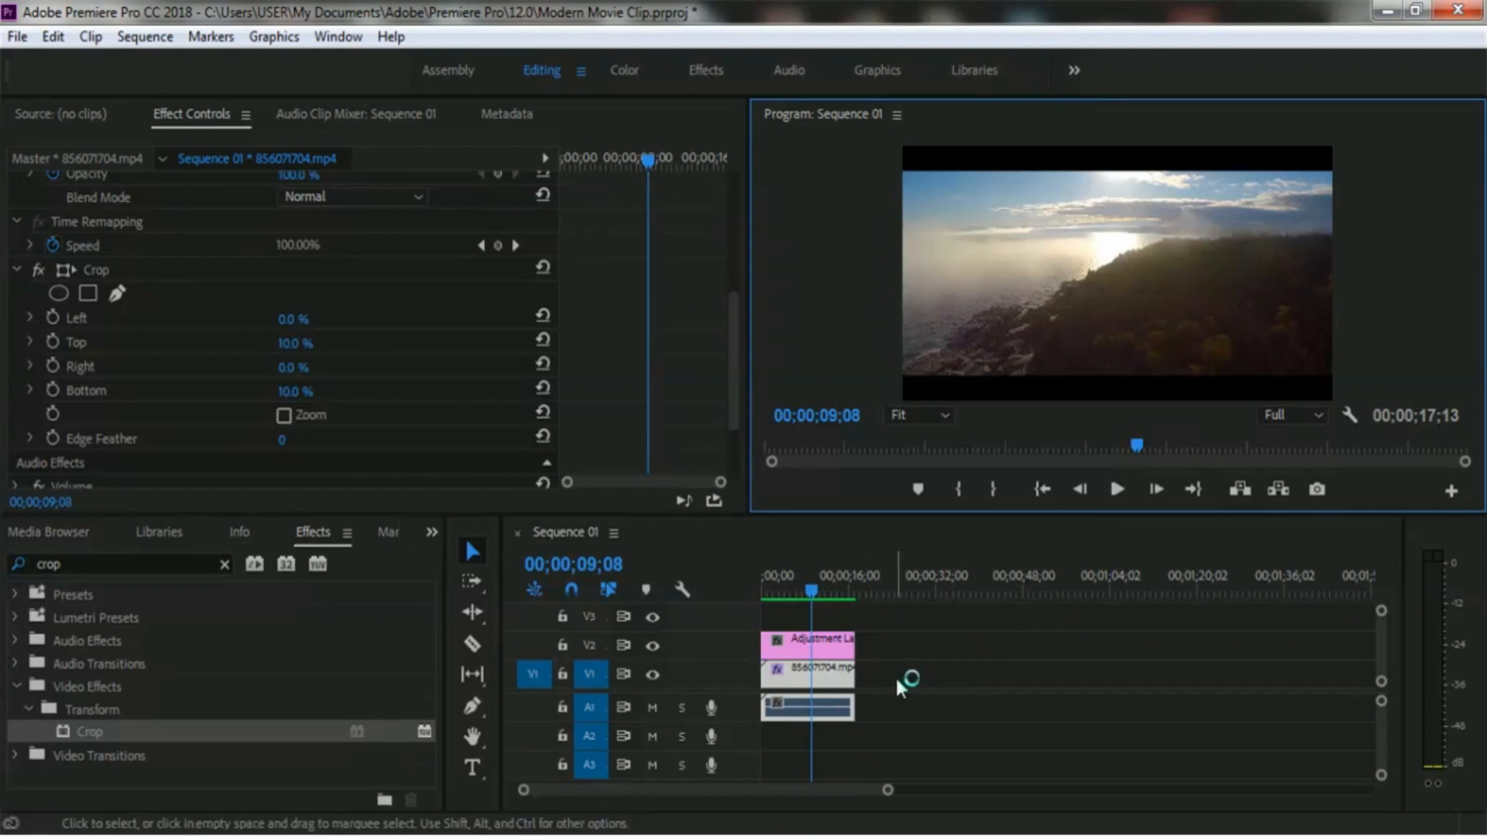
Step: Delete the 856071704.mp4 clip and the adjustment layer from the timeline
double_click(840, 676)
key("Delete")
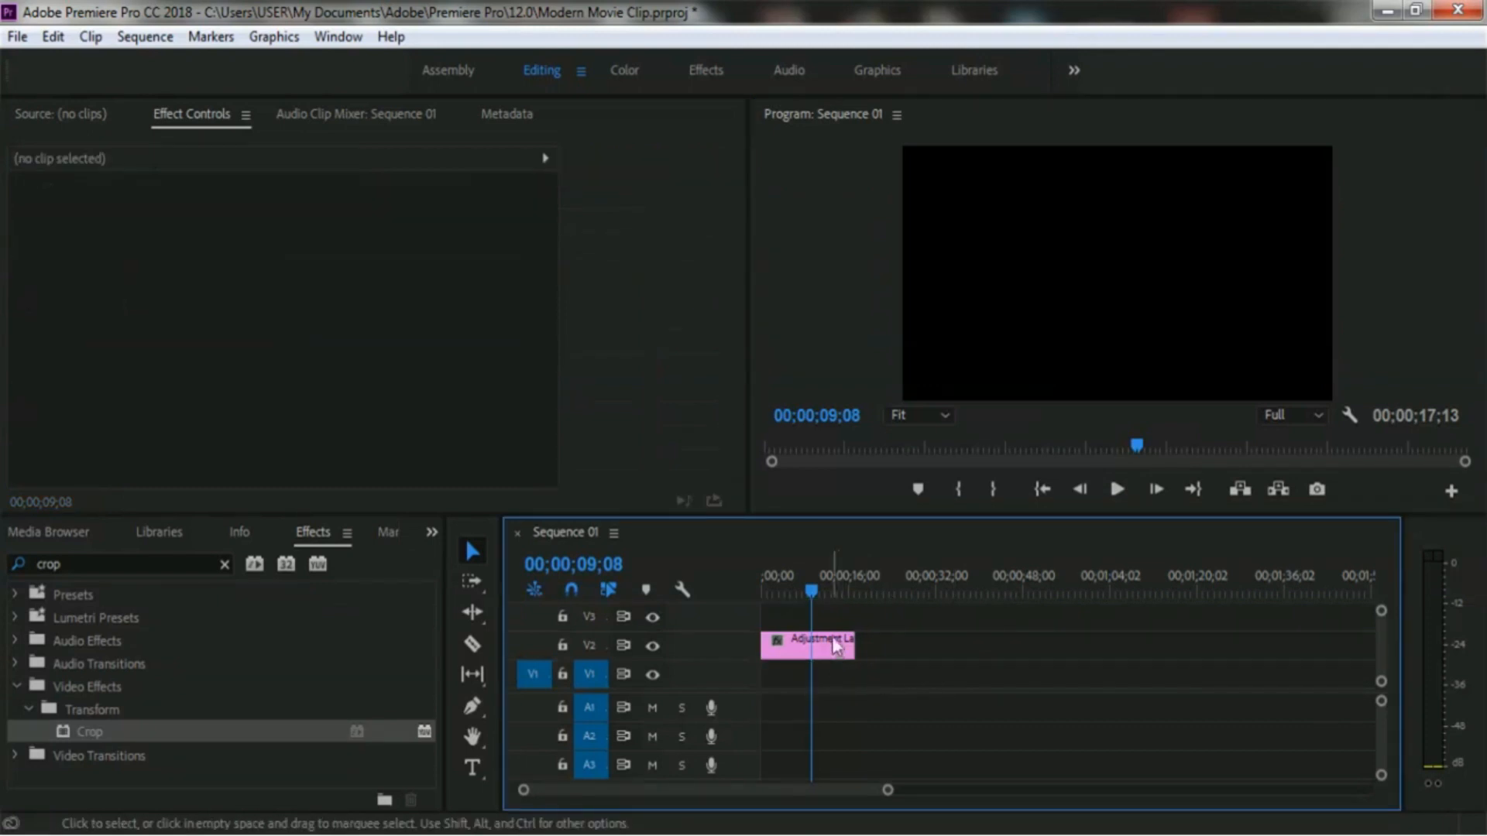
left_click(841, 645)
key("Delete")
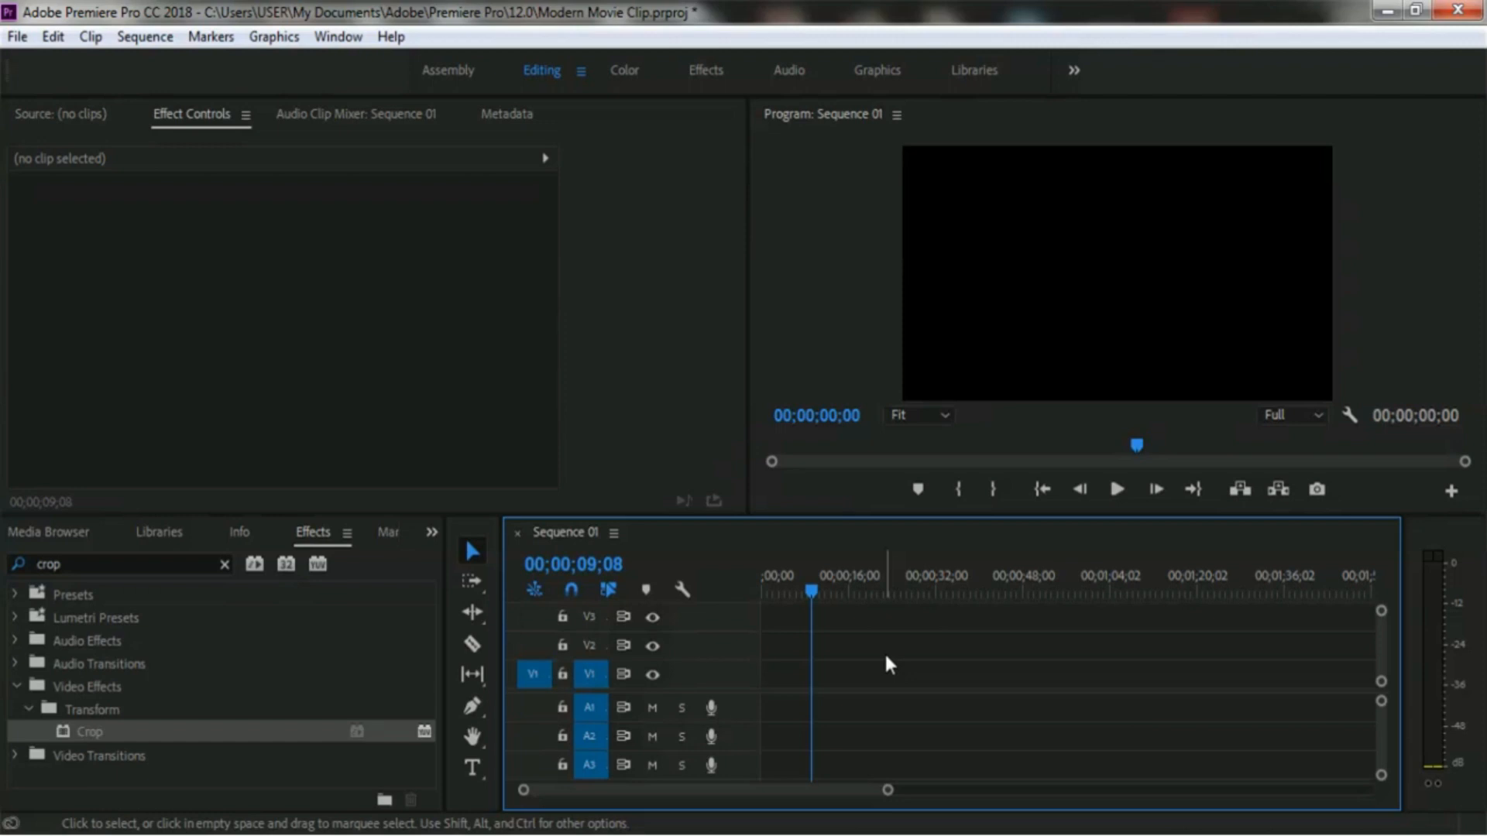
Step: Open Z (1).mp4 in the Source Monitor and mark an In point about a quarter of the way through it
key("shift+1")
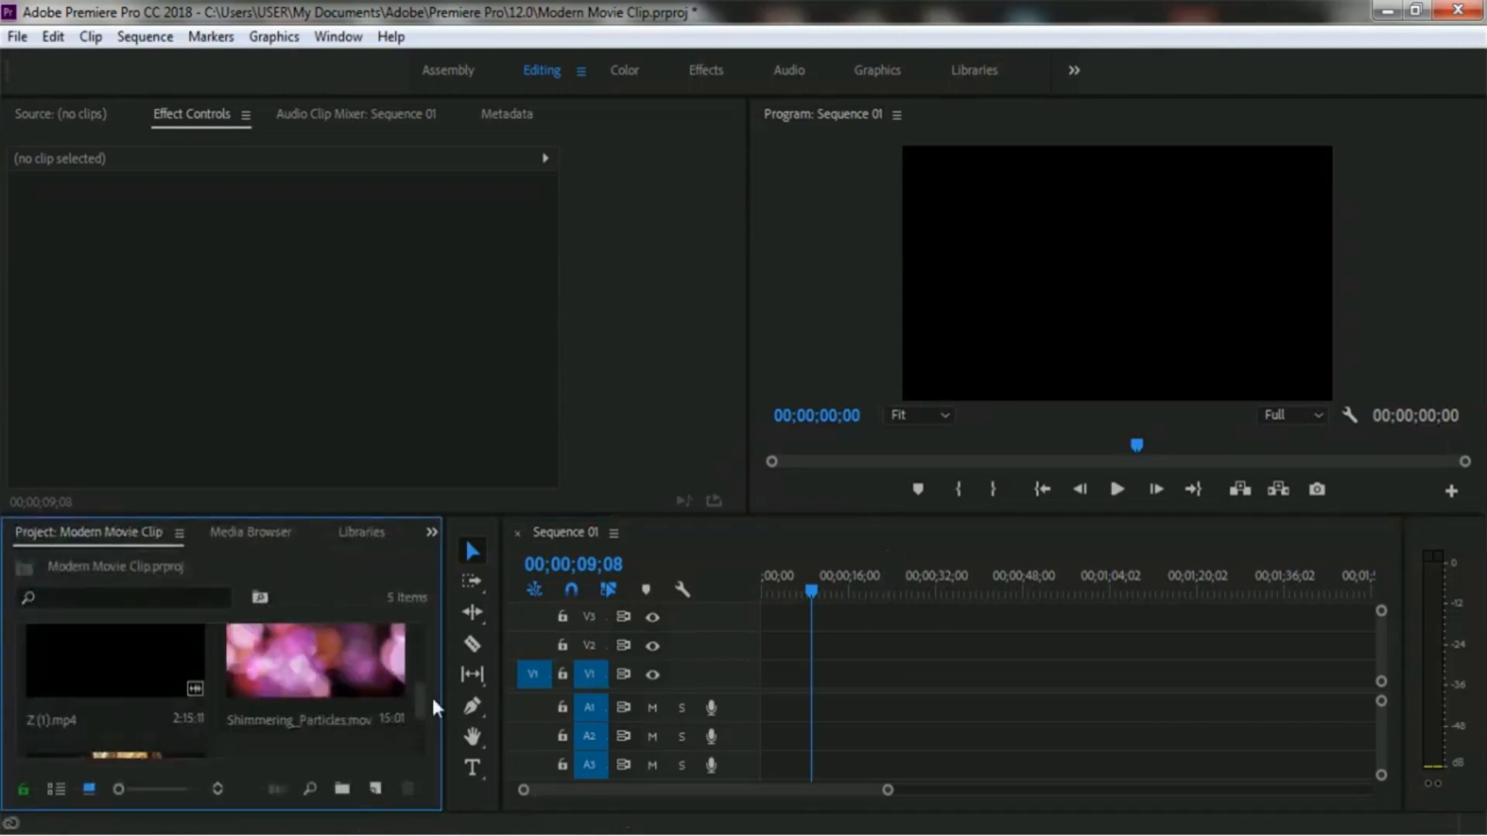
left_click(91, 688)
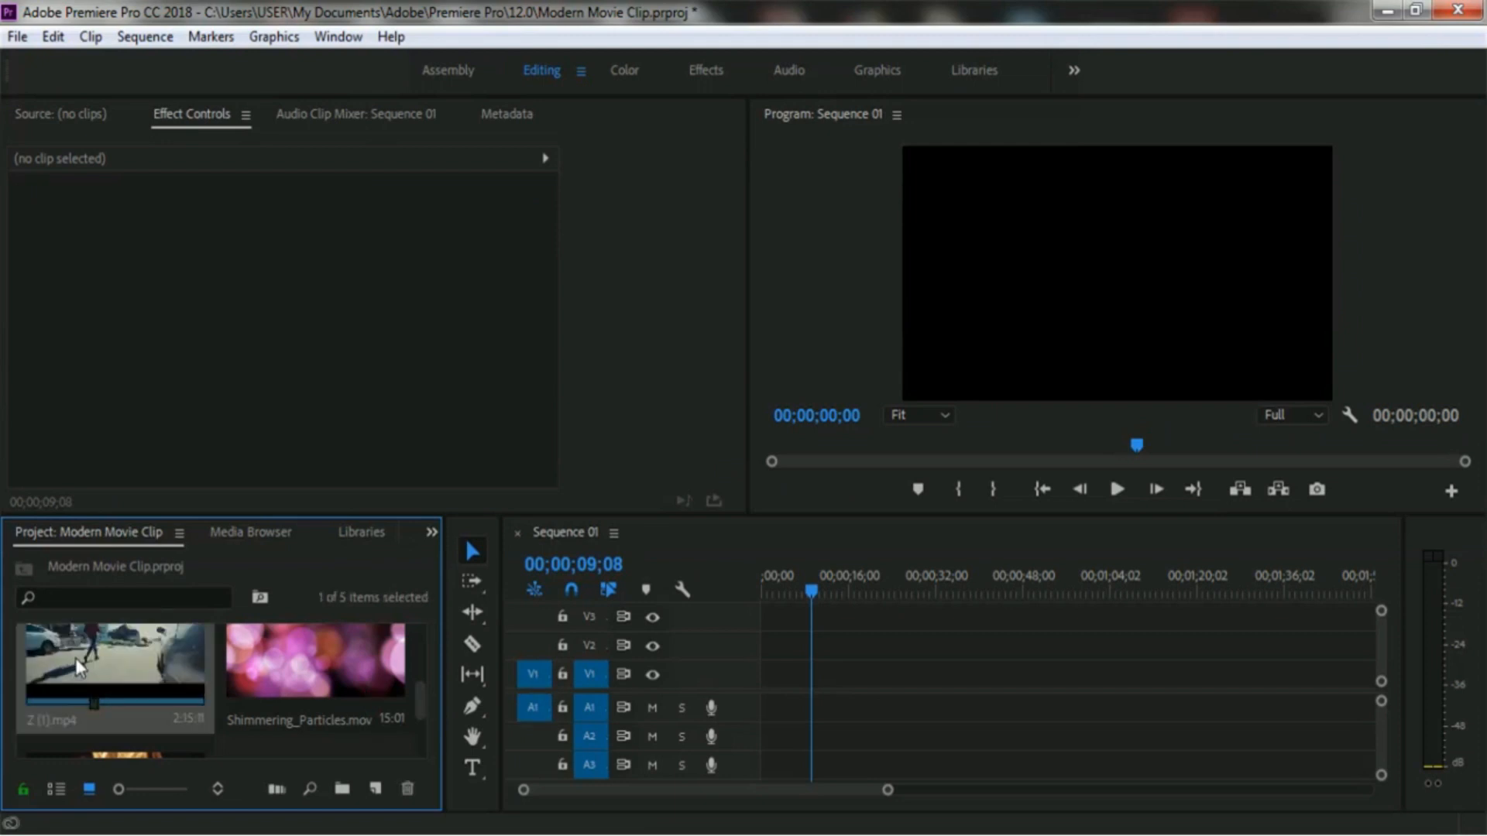
double_click(92, 657)
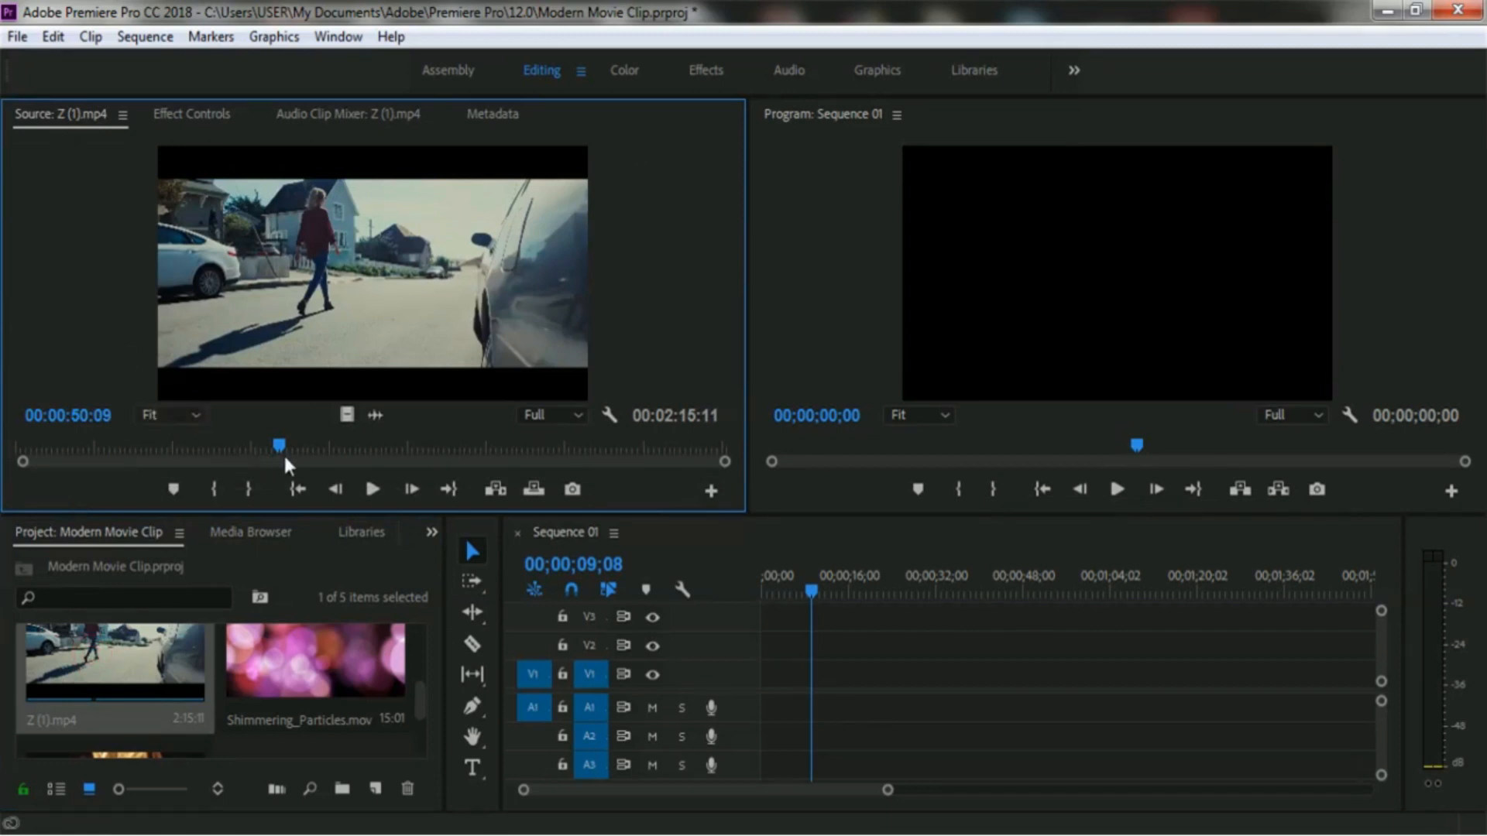
left_click_drag(279, 444, 109, 446)
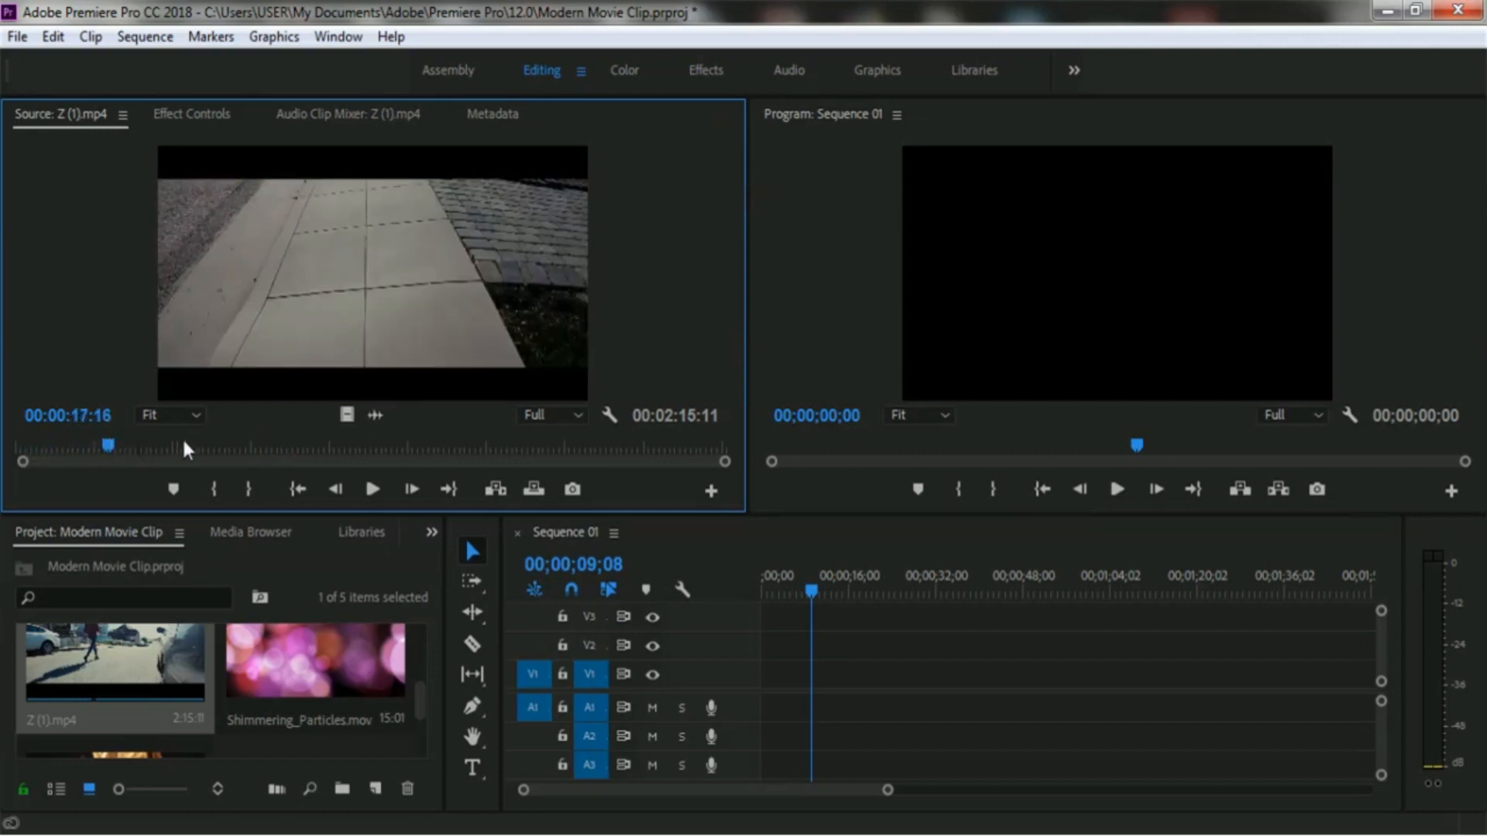
left_click_drag(113, 445, 133, 452)
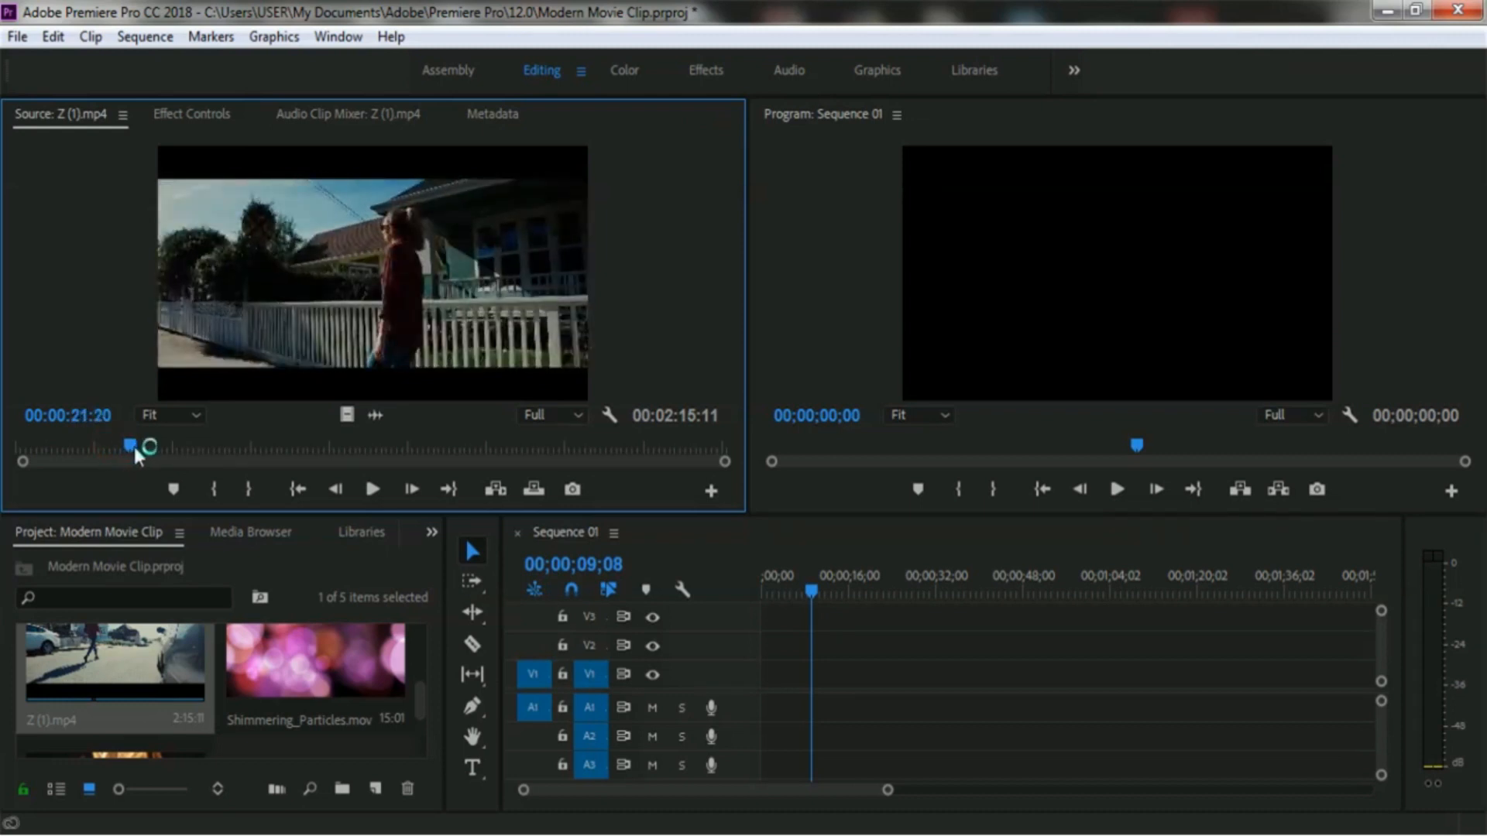
left_click_drag(127, 445, 322, 443)
left_click(212, 488)
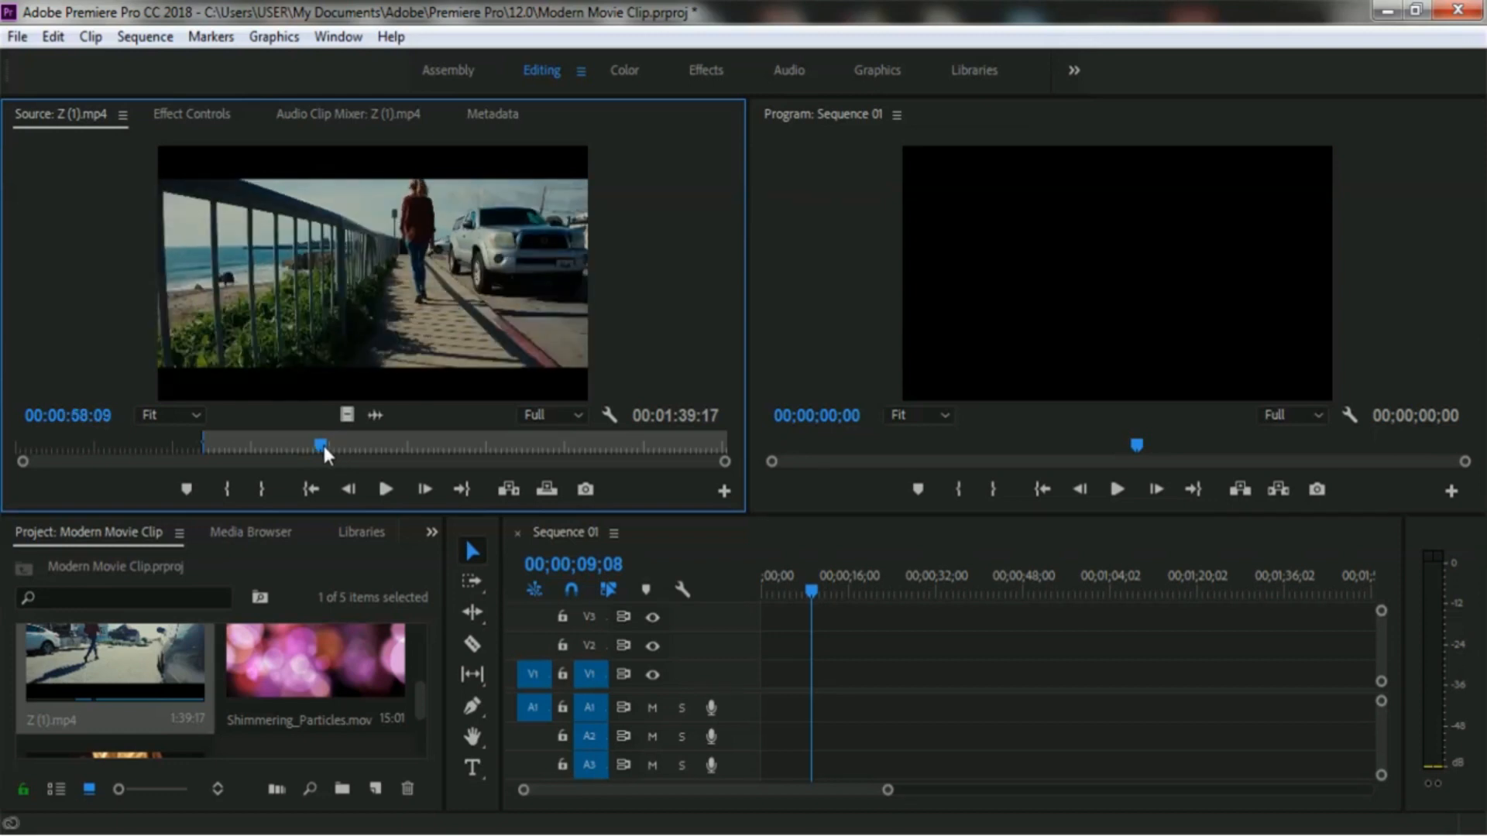
Step: Mark the Out point of Z (1).mp4 at 00:00:56:22 and insert the marked range at the start of Sequence 01
left_click_drag(322, 443, 316, 449)
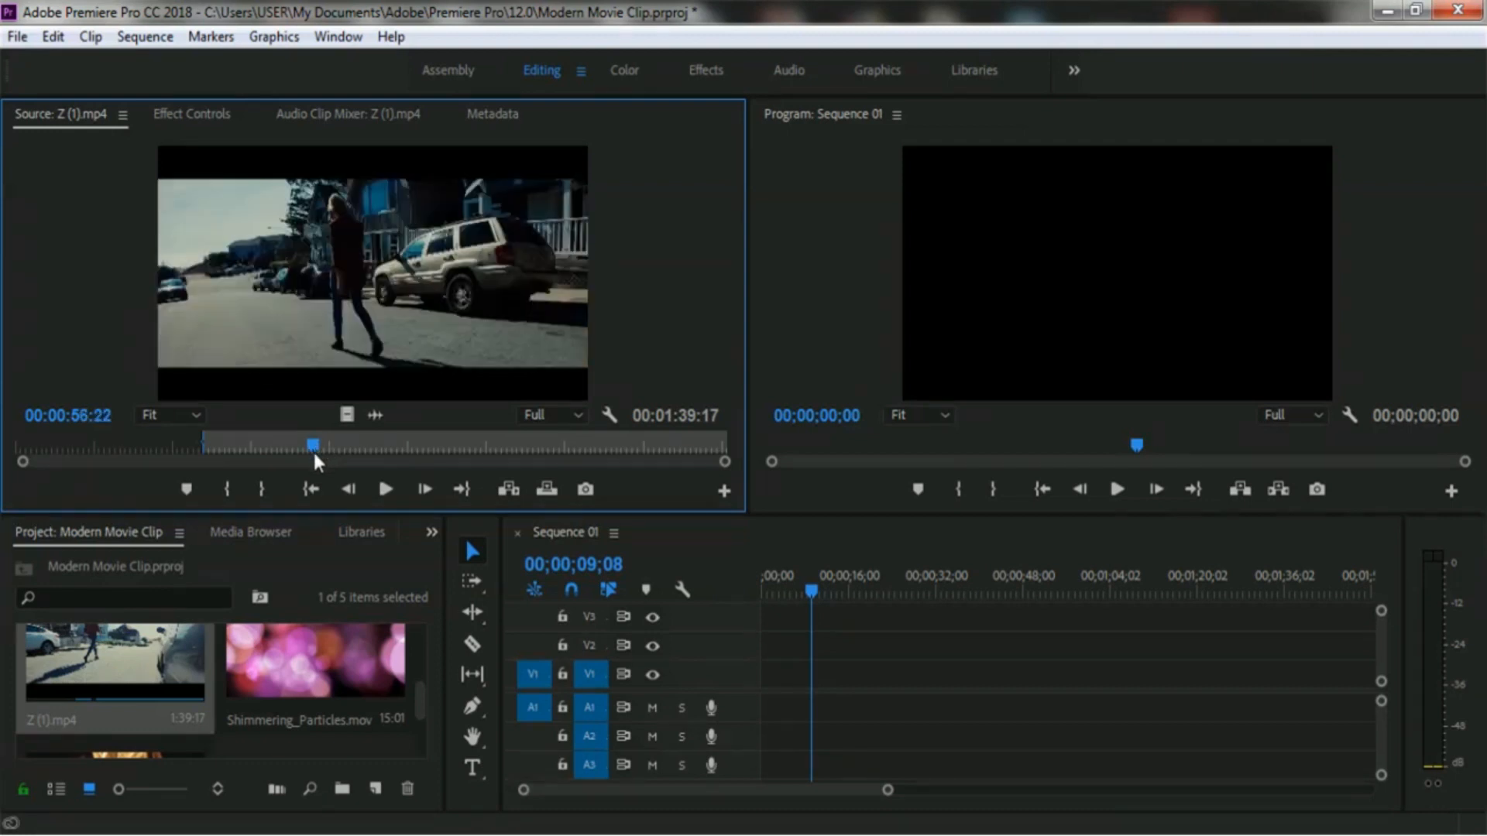
left_click(261, 489)
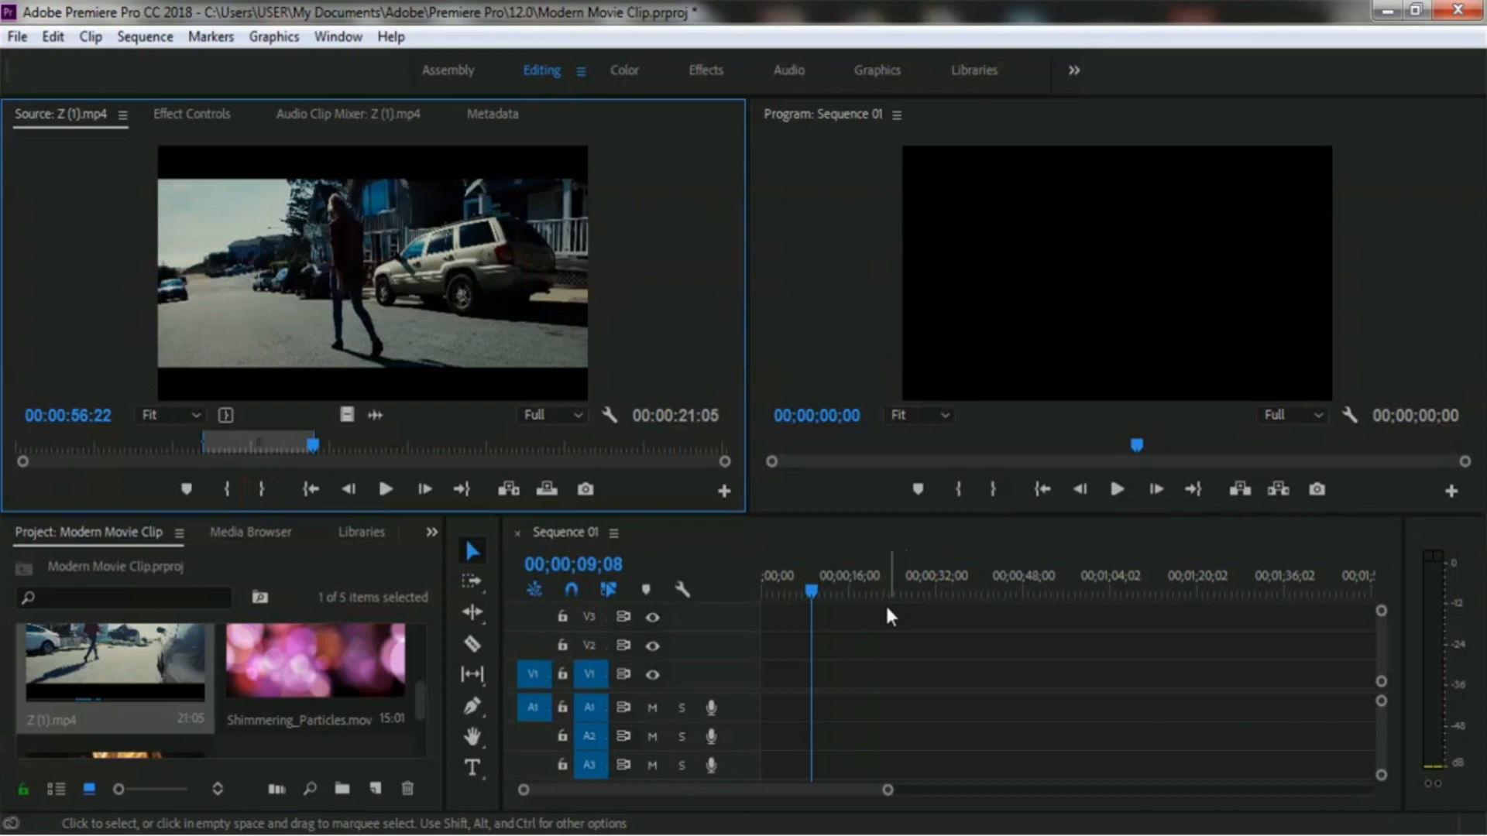
left_click_drag(807, 587, 746, 588)
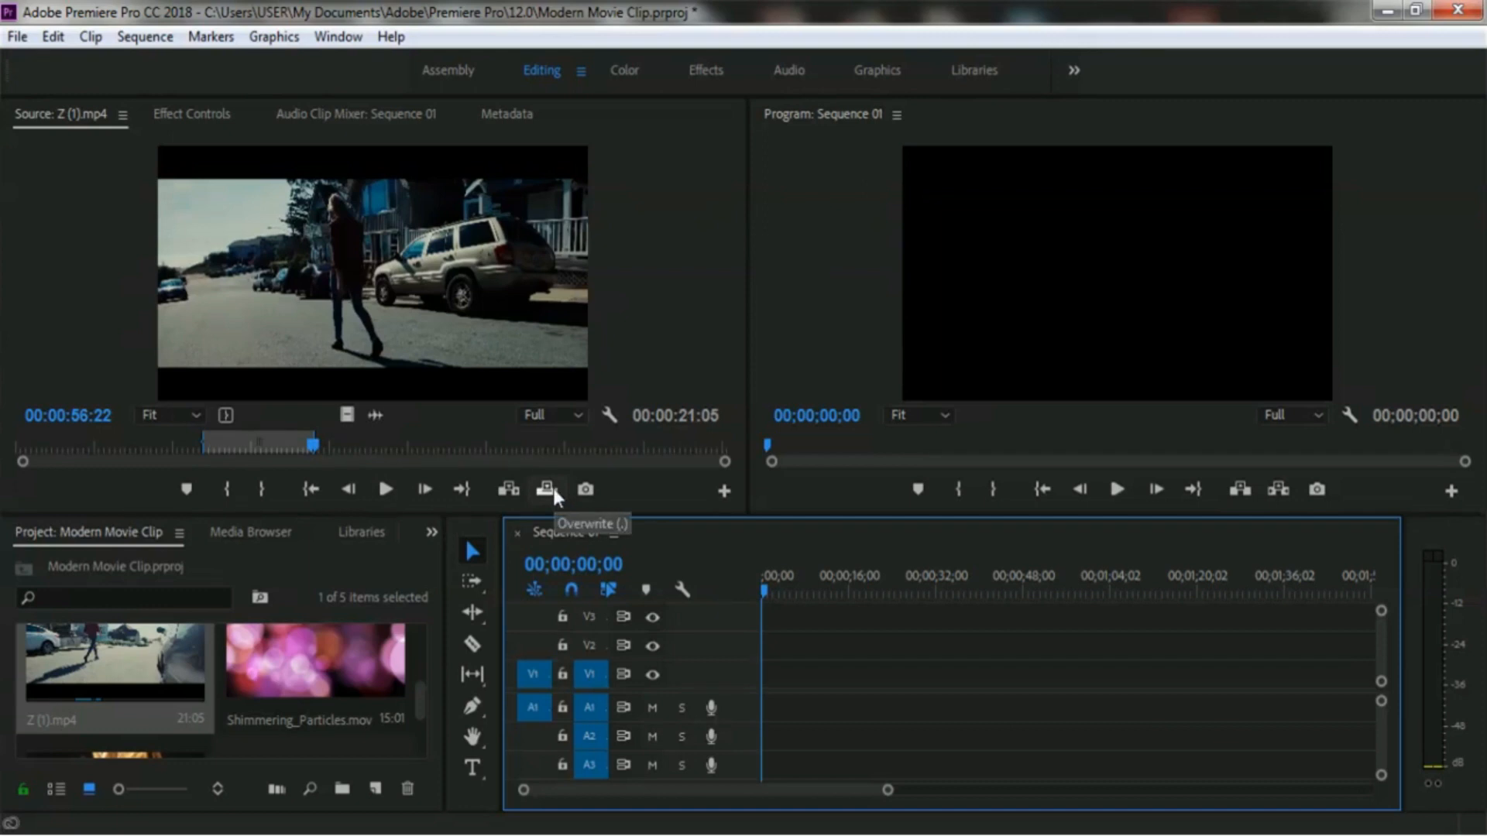
left_click(514, 484)
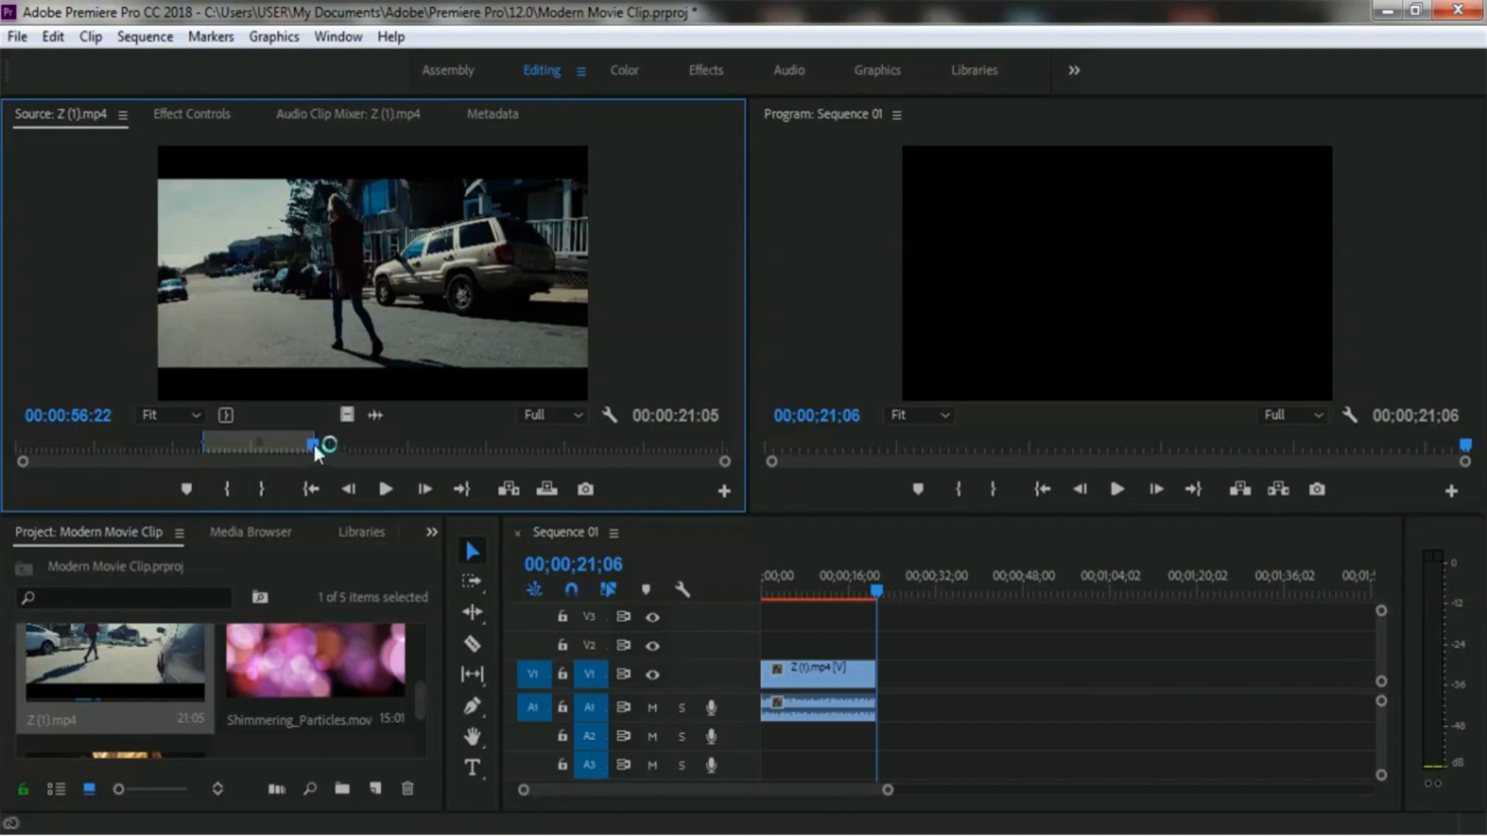
Step: Mark Z (1).mp4 from 00:00:57:23 to 00:01:11:06 and insert that range after the first clip in Sequence 01
left_click_drag(314, 445, 319, 445)
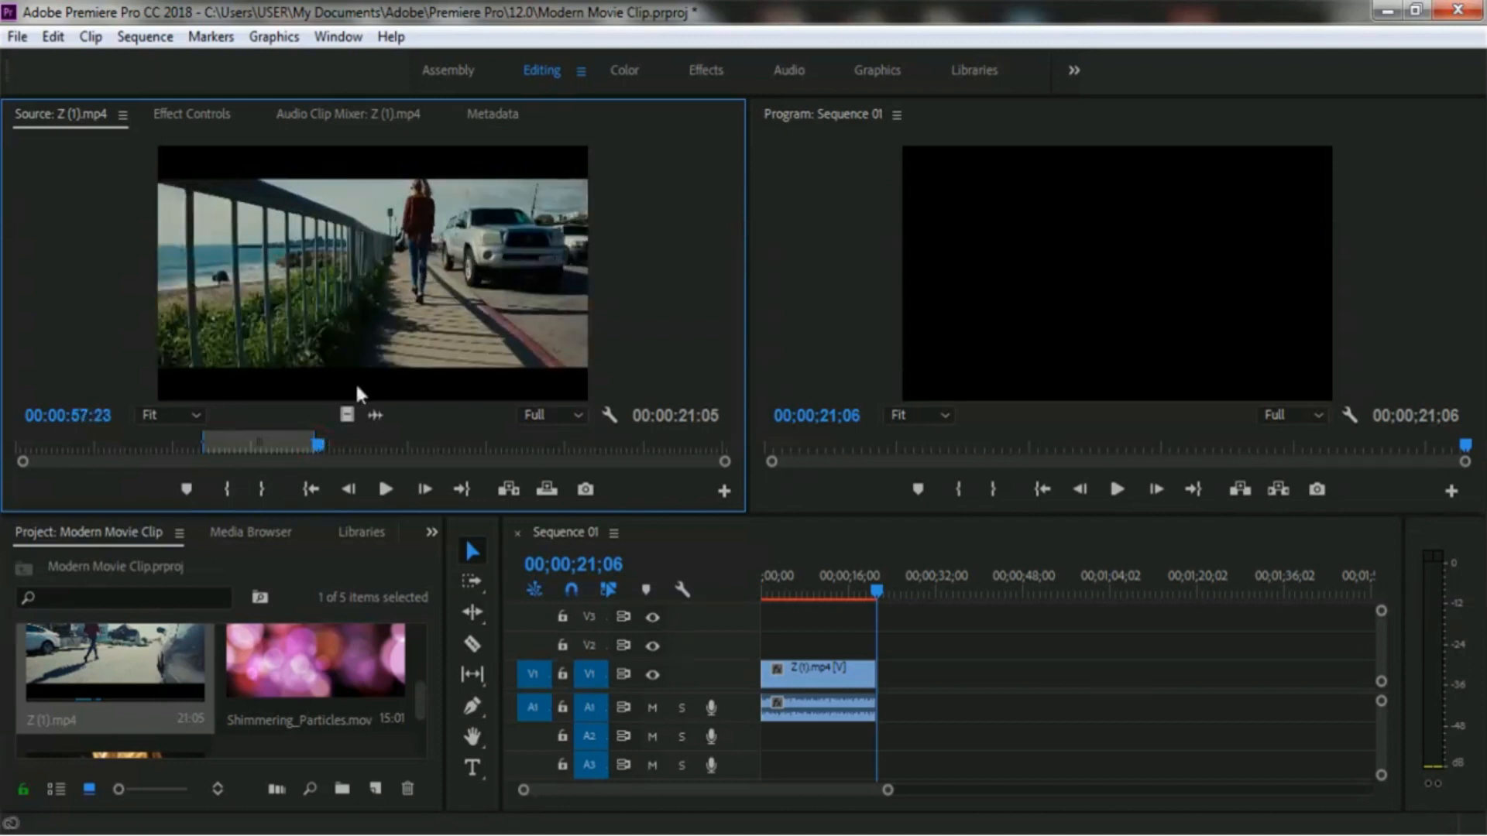
left_click(226, 487)
left_click_drag(319, 444, 389, 444)
key("o")
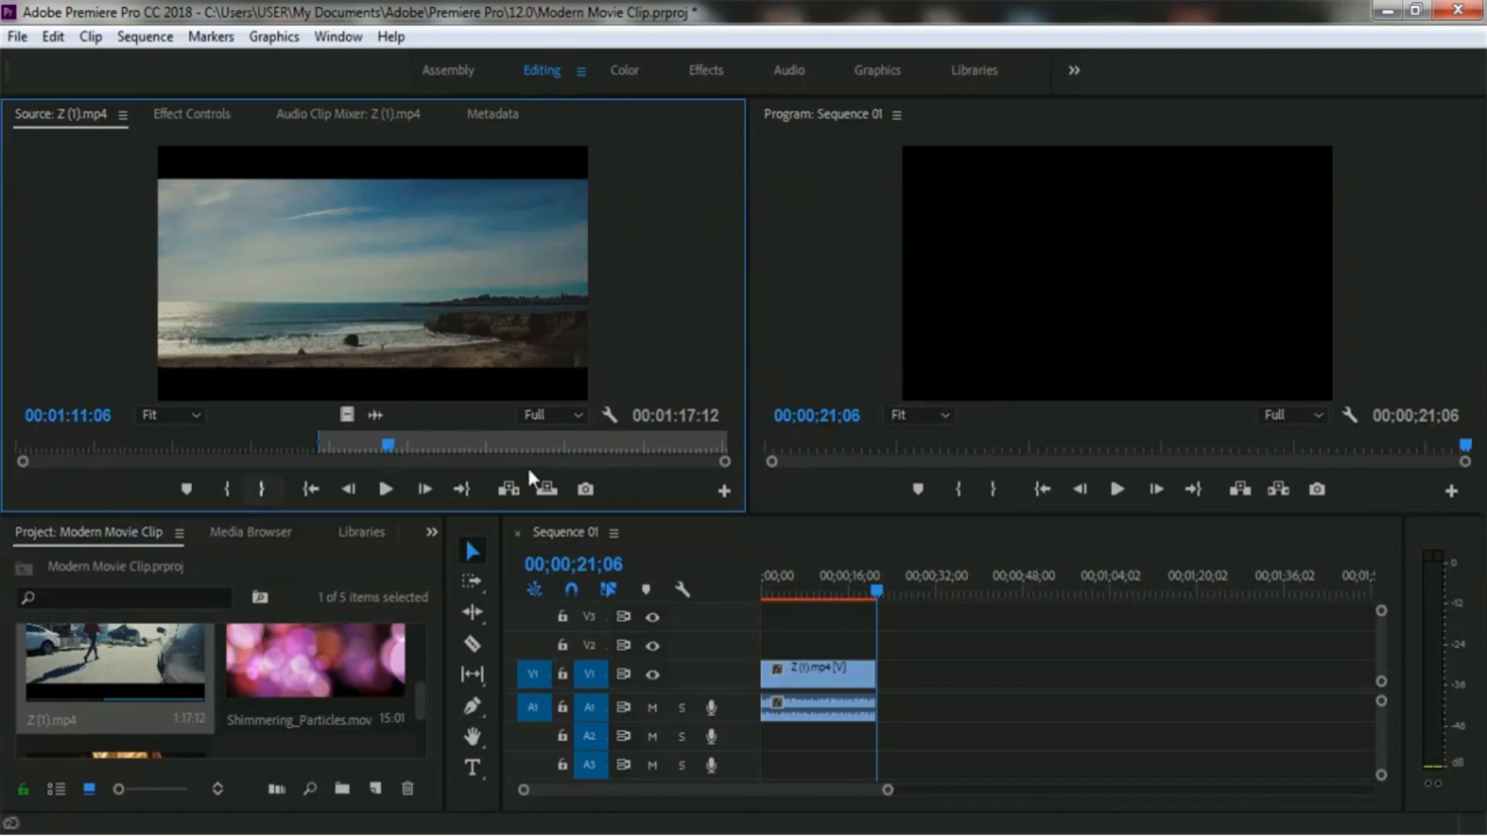
left_click(268, 489)
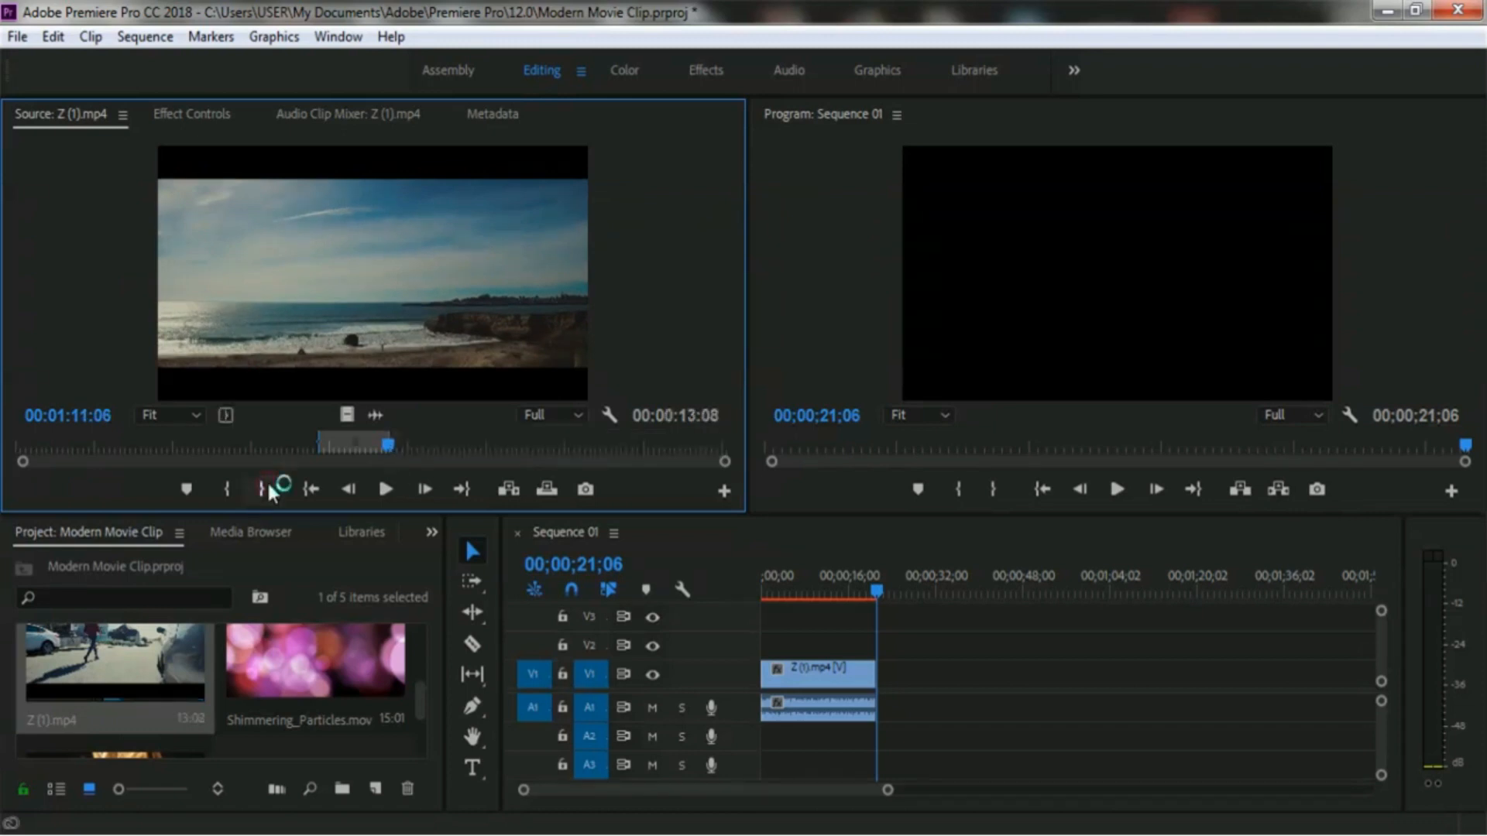
left_click(509, 491)
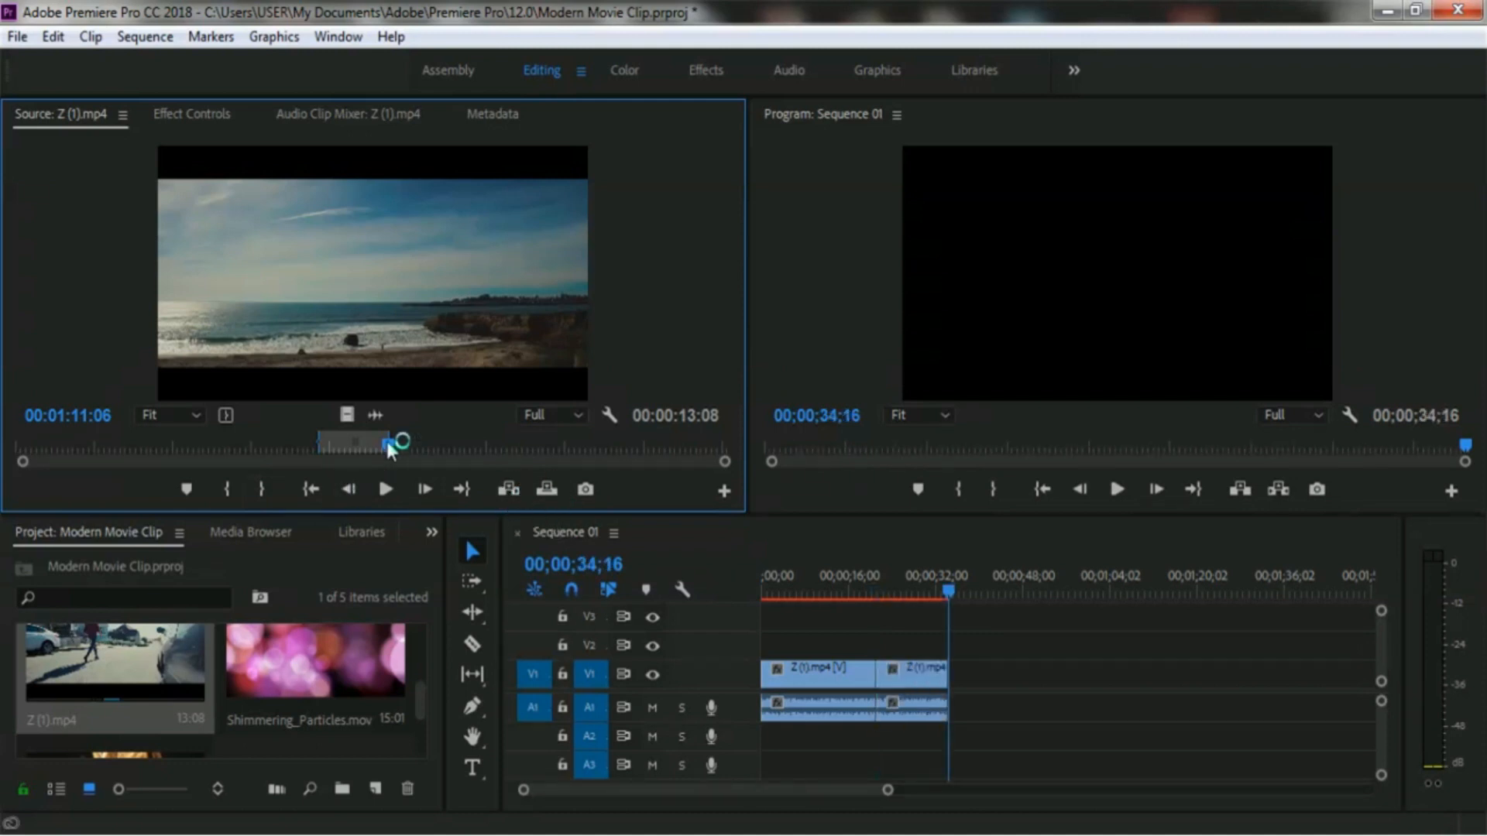
Step: Mark Z (1).mp4 from 00:01:26:20 to 00:01:42:00 and insert that range after the second clip
left_click_drag(388, 446, 469, 445)
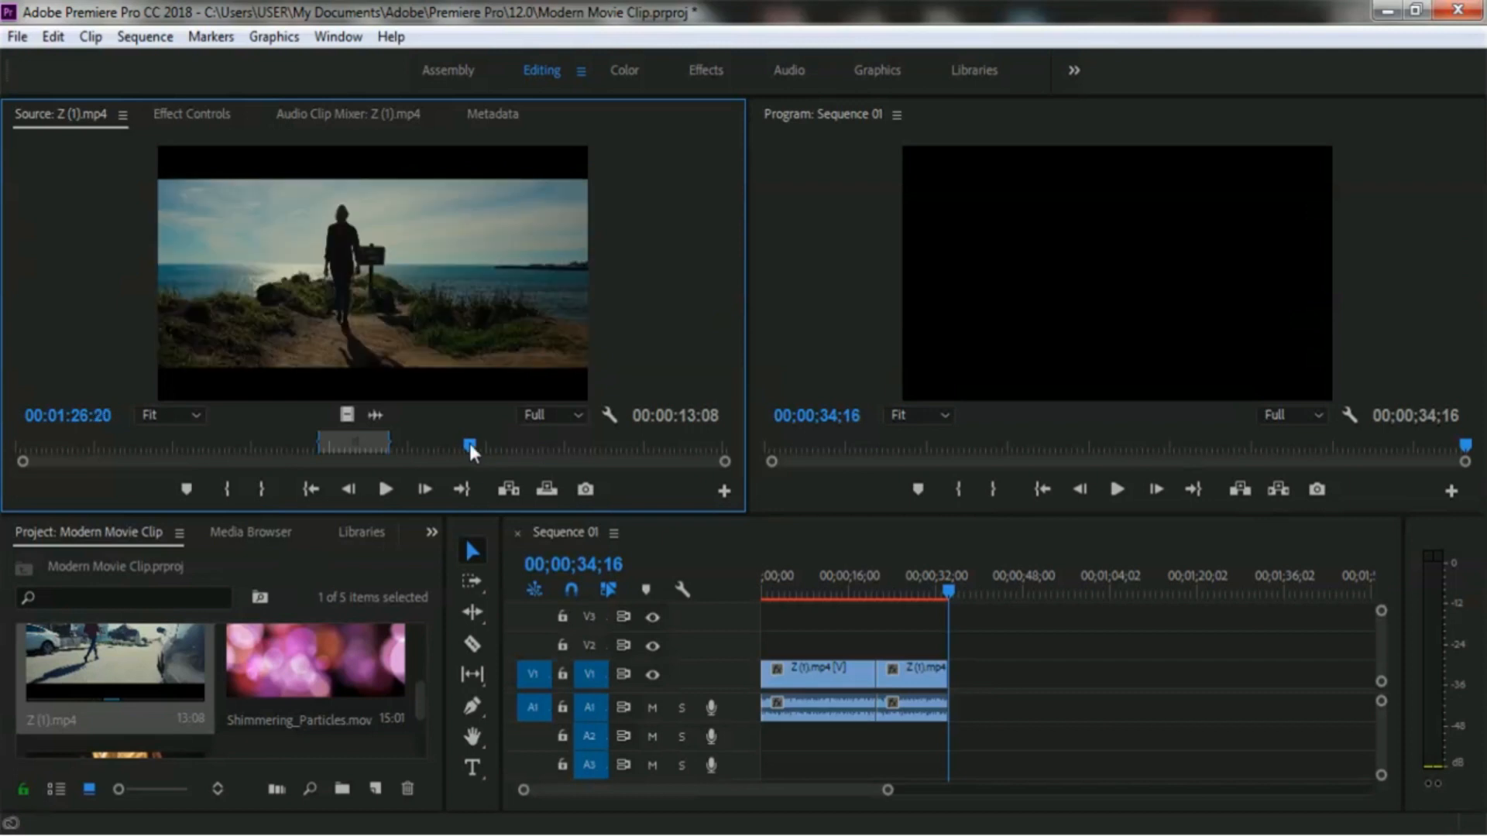
left_click(228, 490)
left_click_drag(472, 444, 551, 444)
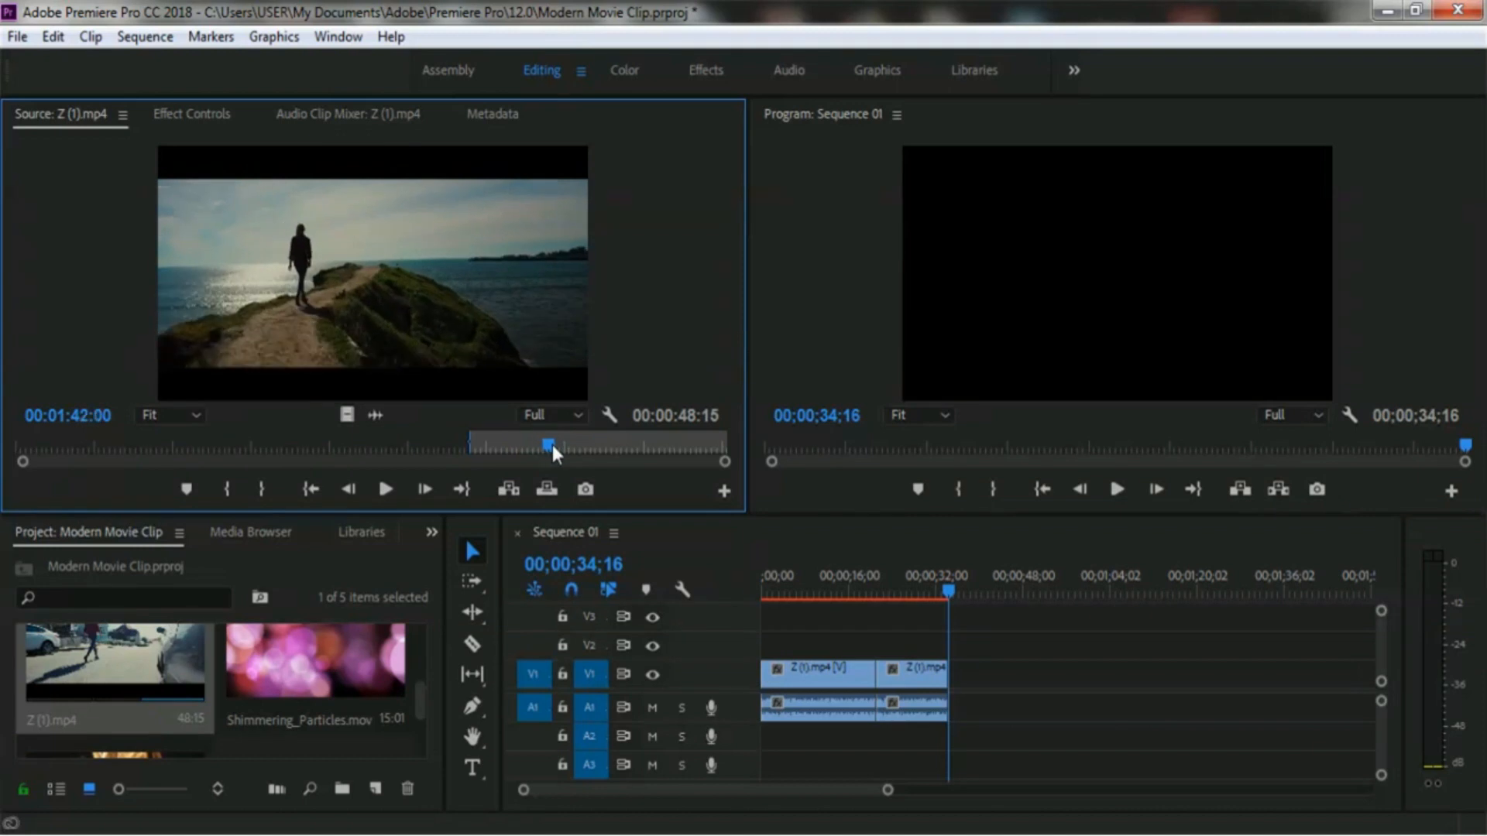
left_click(261, 490)
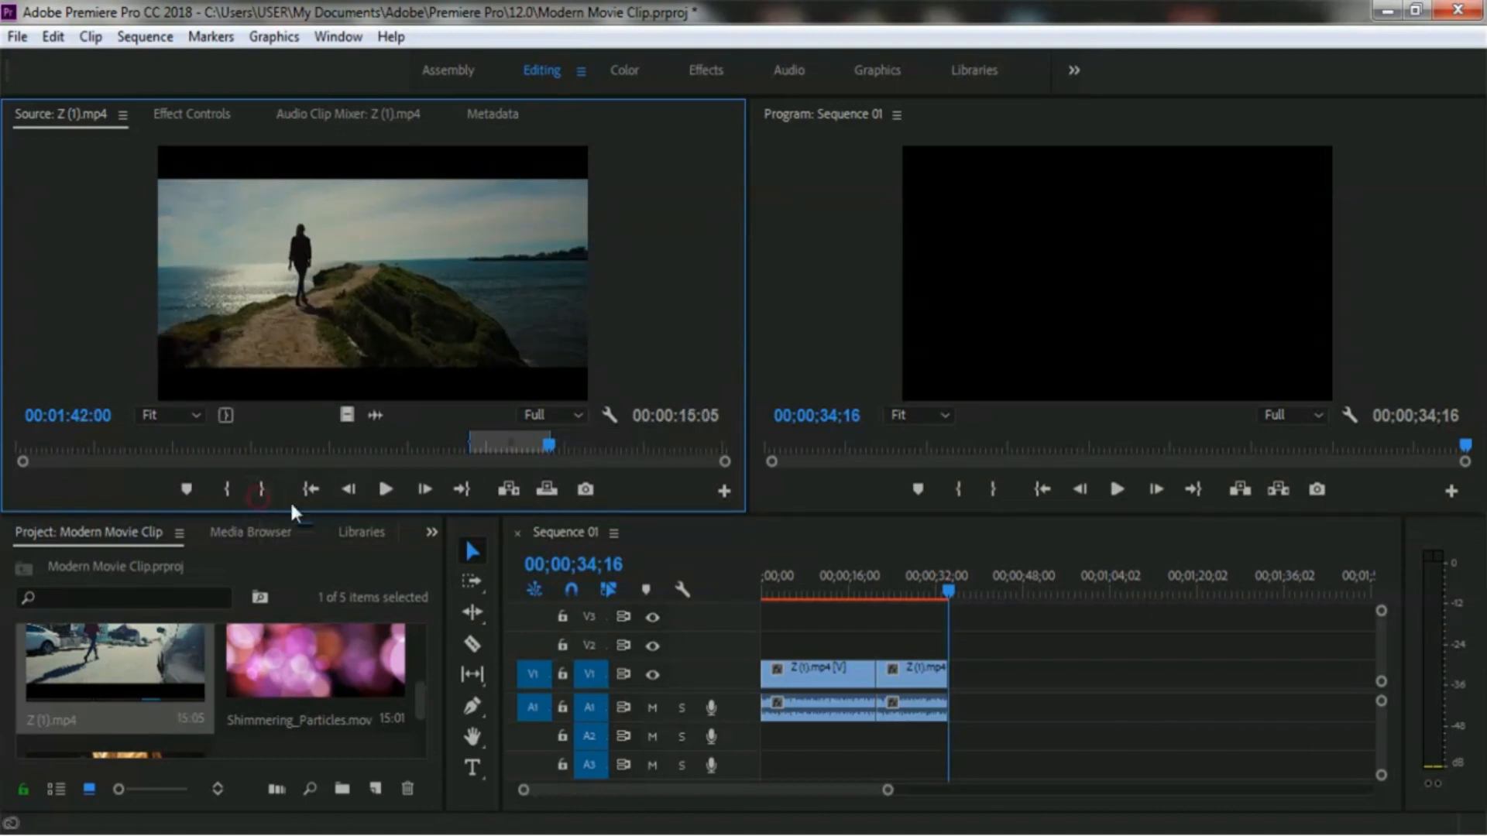
left_click(508, 488)
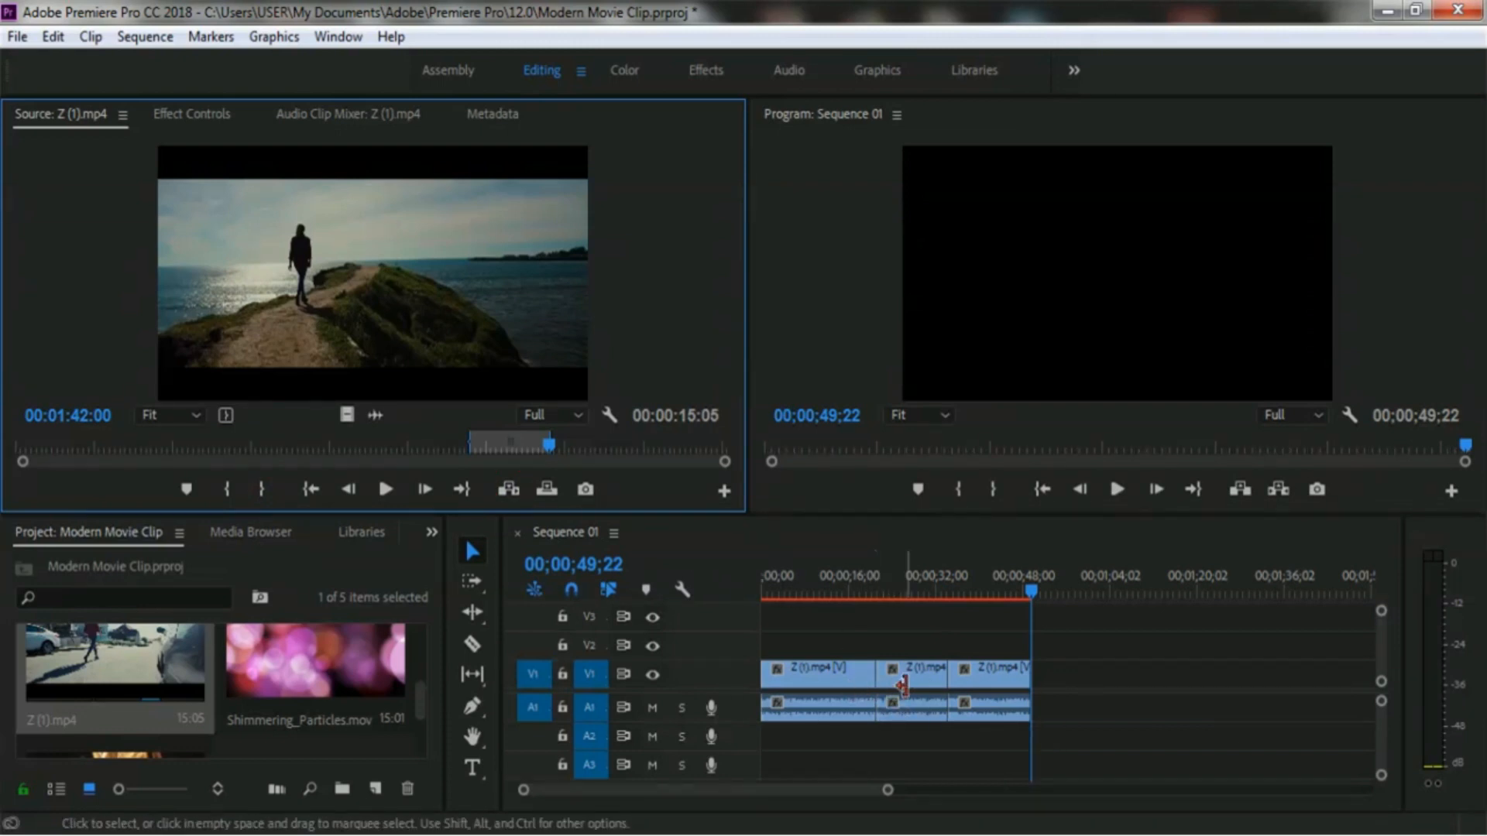
Step: Scale the first Z (1).mp4 clip on V1 to the frame size, previewing it at 00;00;09;18
left_click(838, 677)
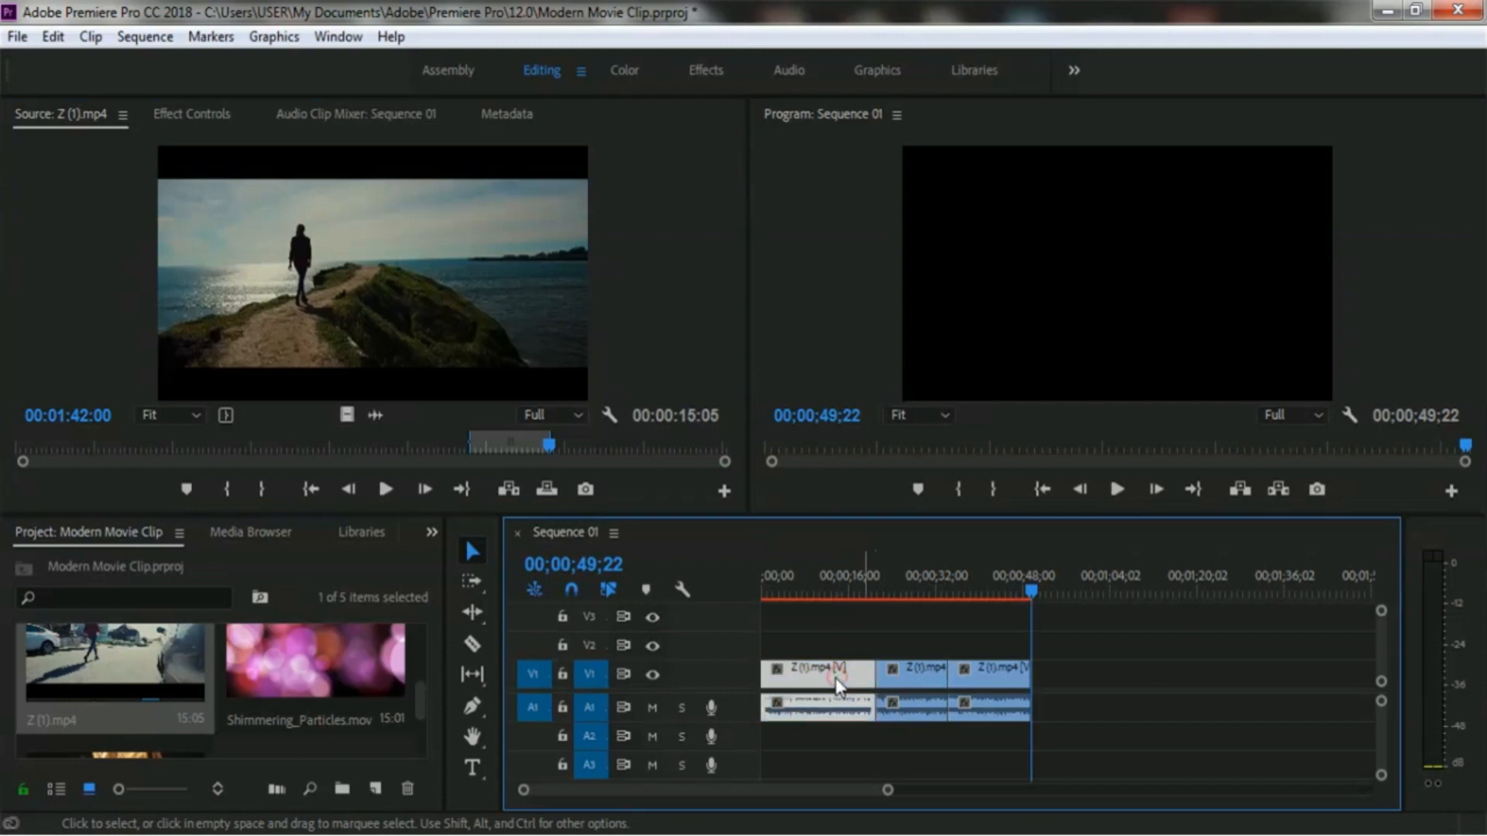
left_click(909, 677)
left_click(995, 681)
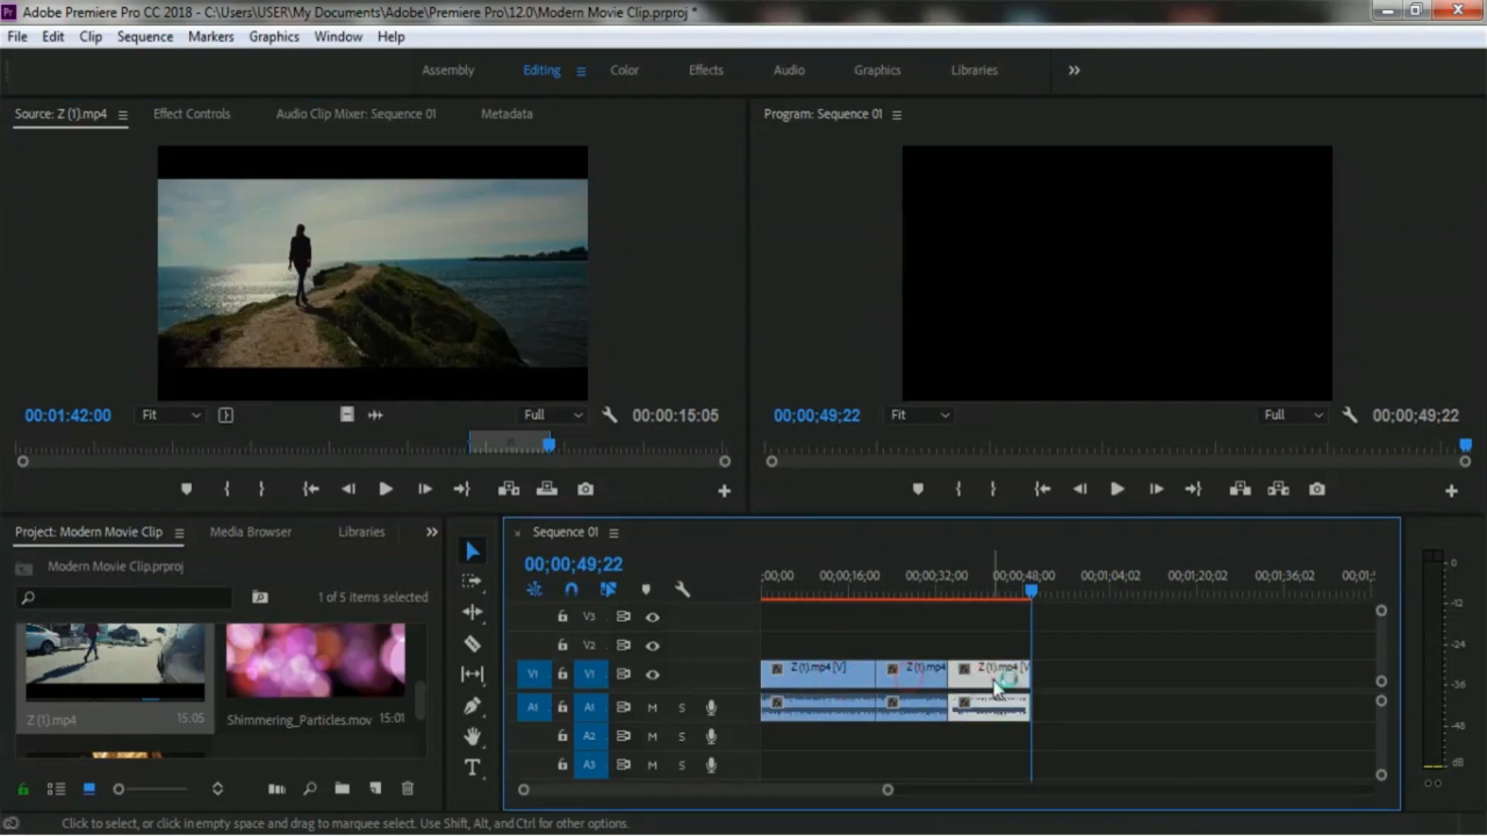
left_click(805, 680)
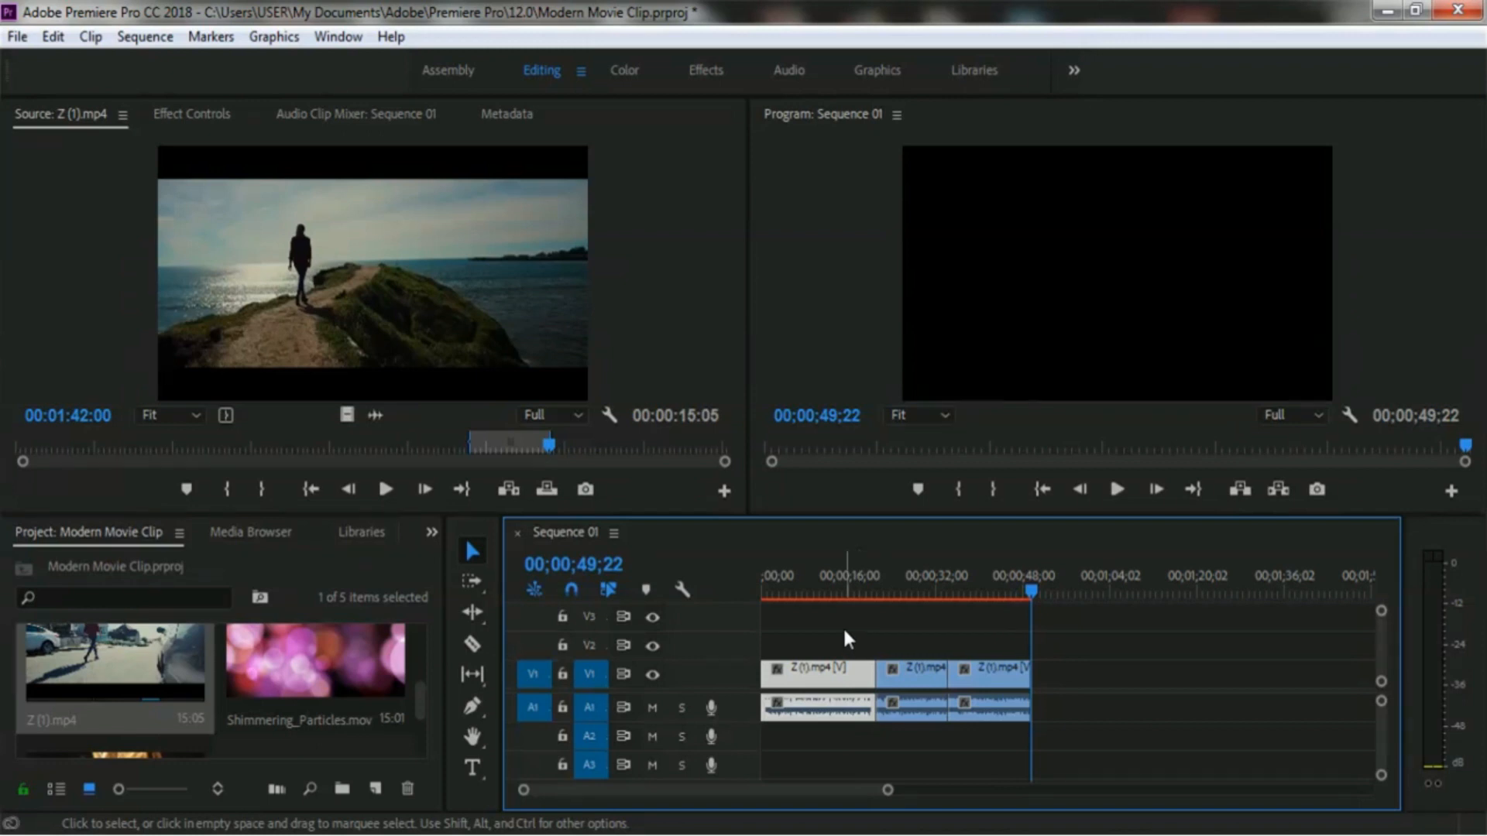
left_click(815, 586)
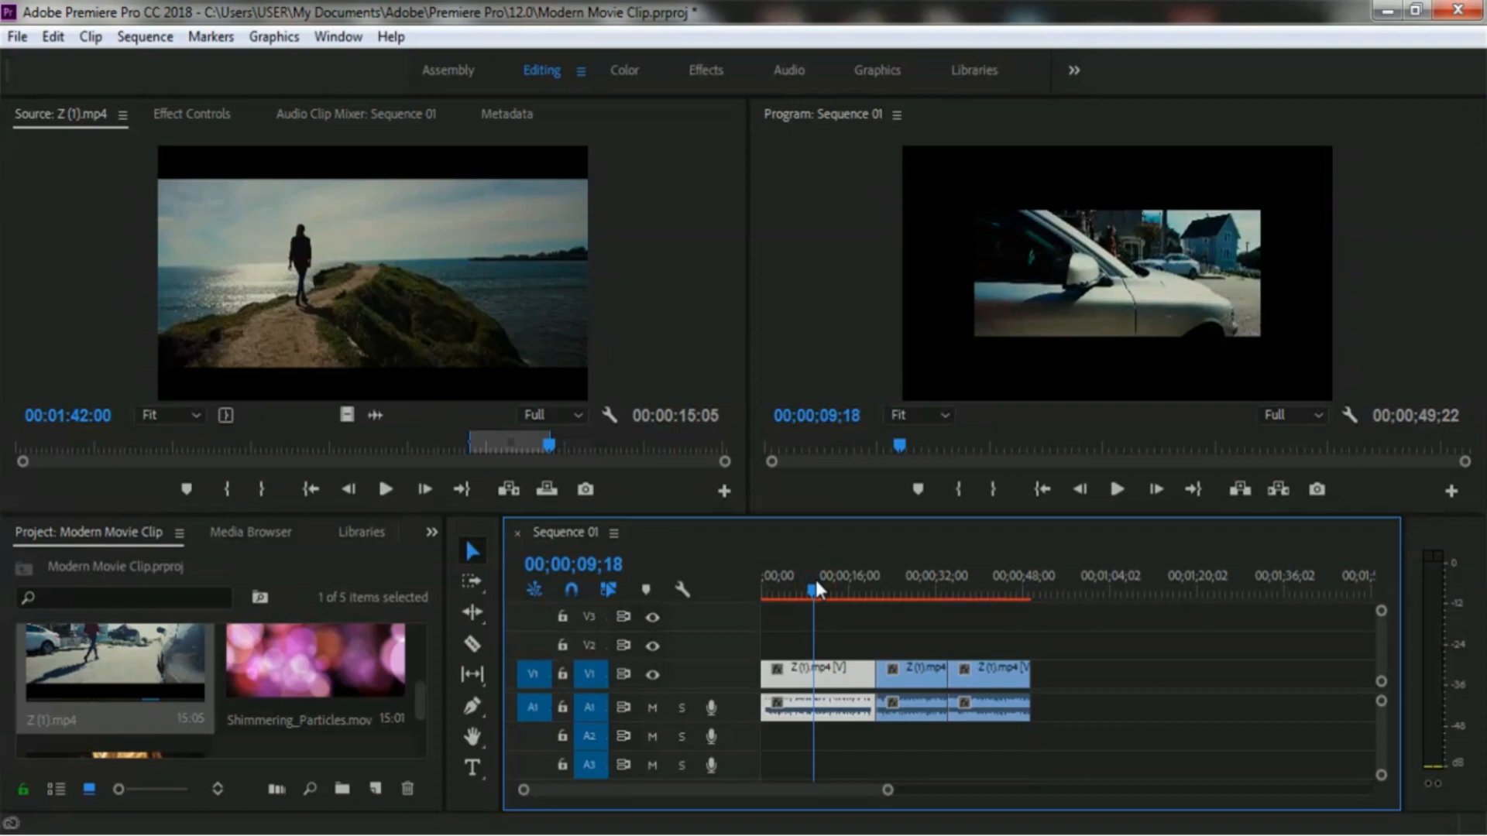
right_click(834, 674)
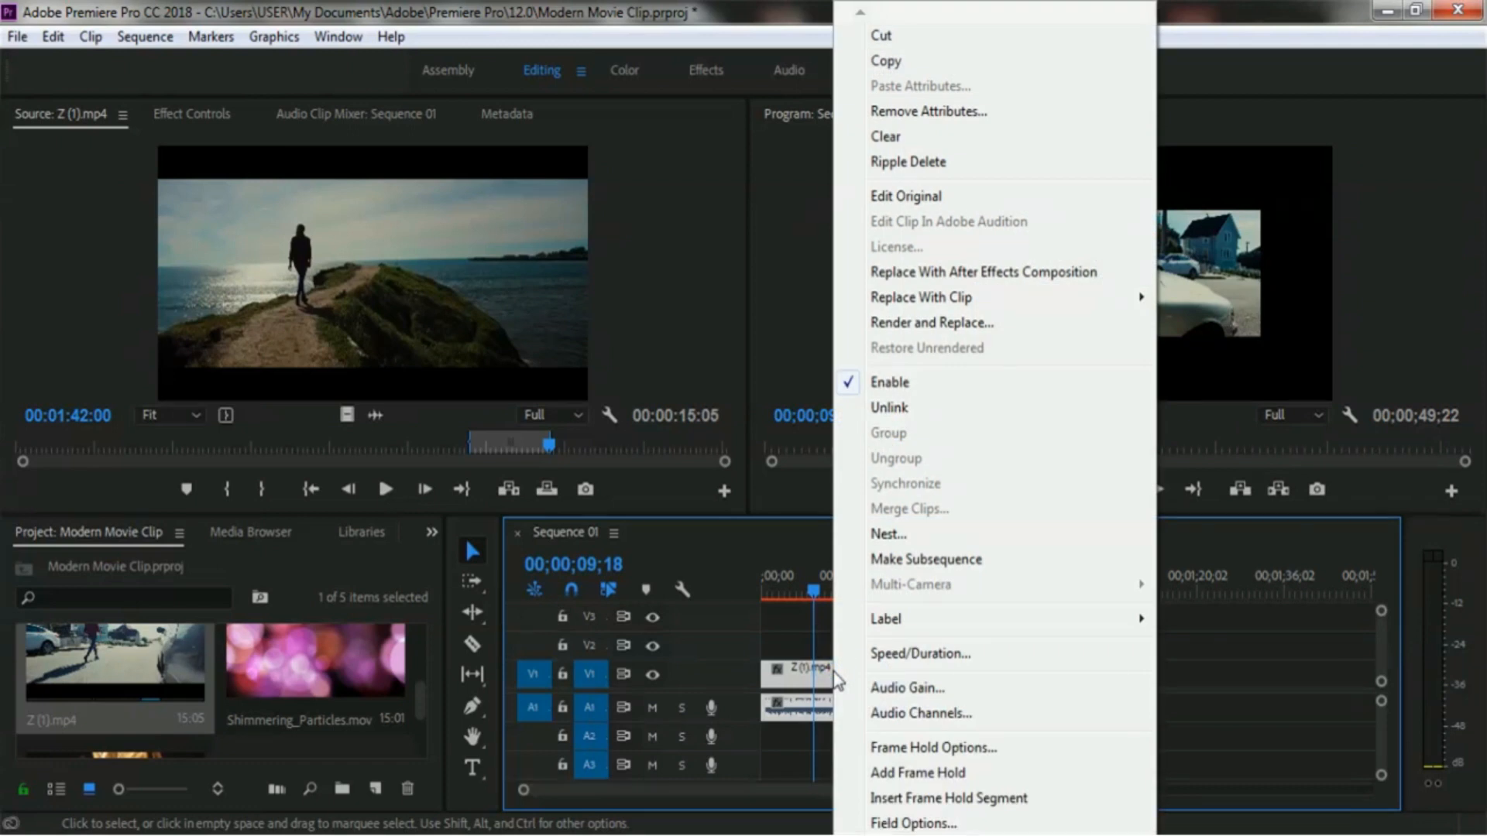
scroll(833, 672, "down", 2)
left_click(920, 771)
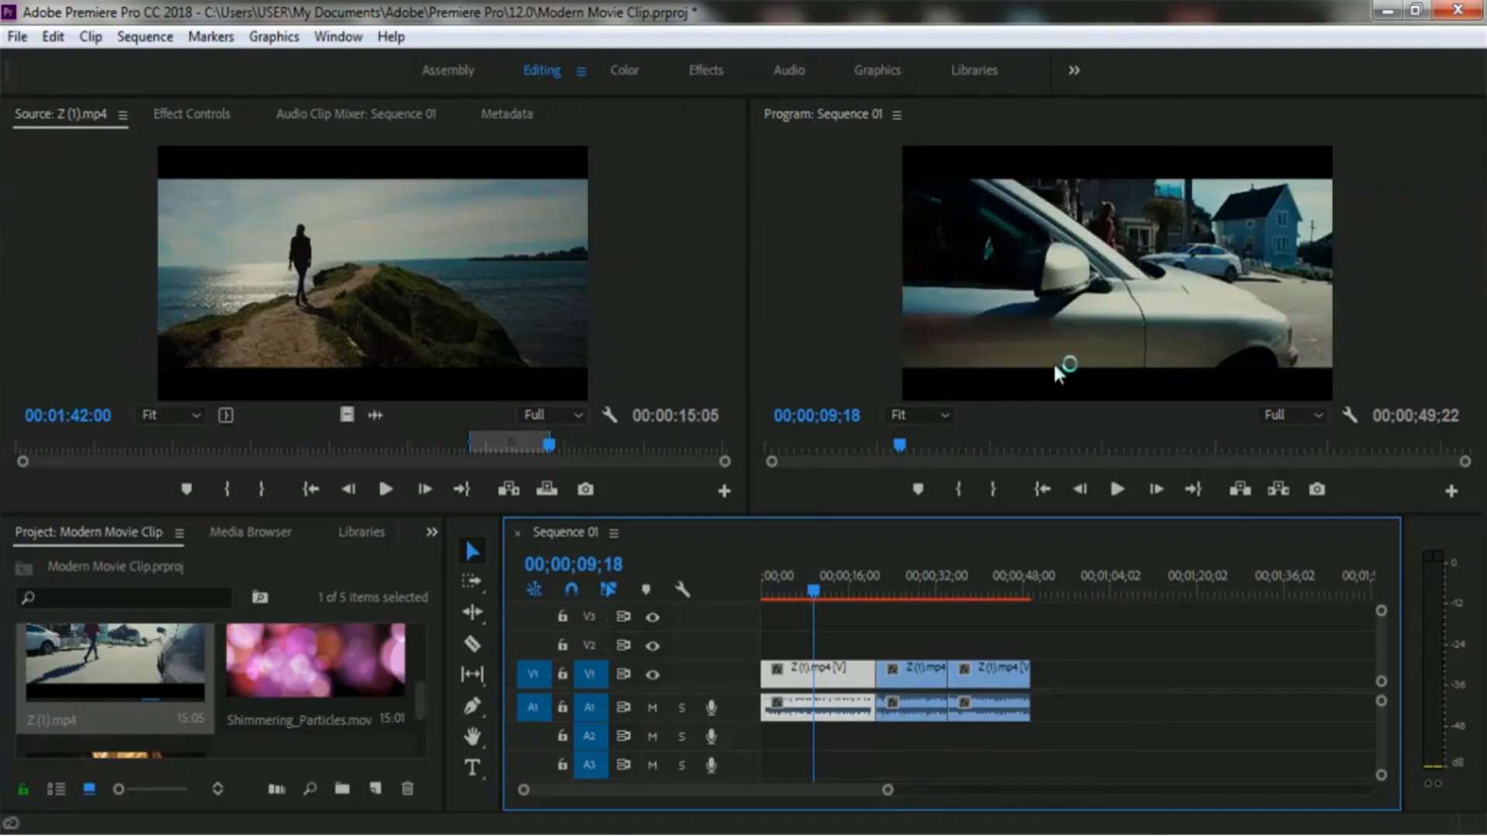
Step: Scale the second Z (1).mp4 clip to the frame size, previewing it at 00;00;25;29
left_click(903, 589)
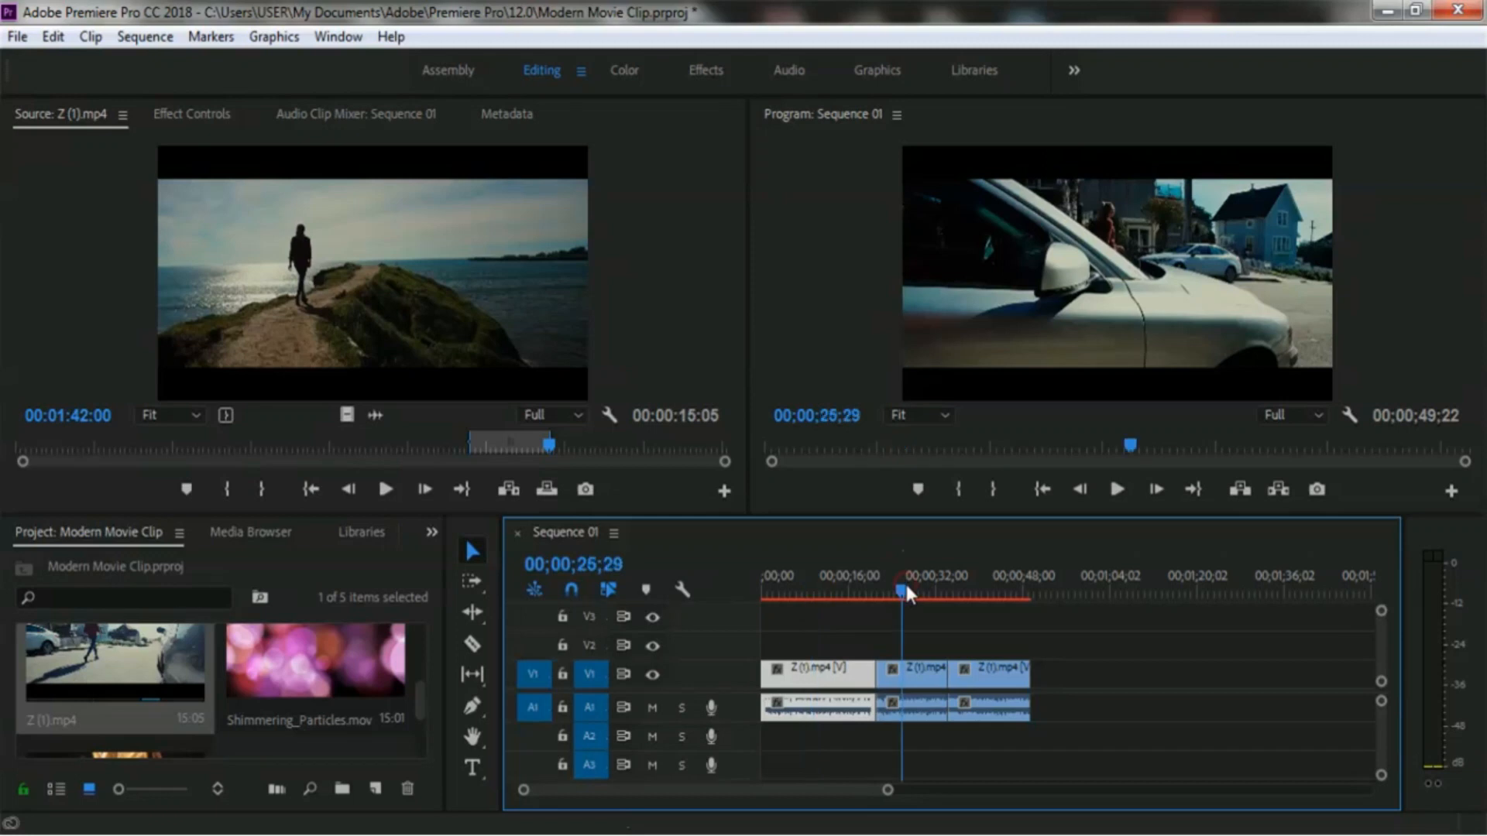
left_click(923, 669)
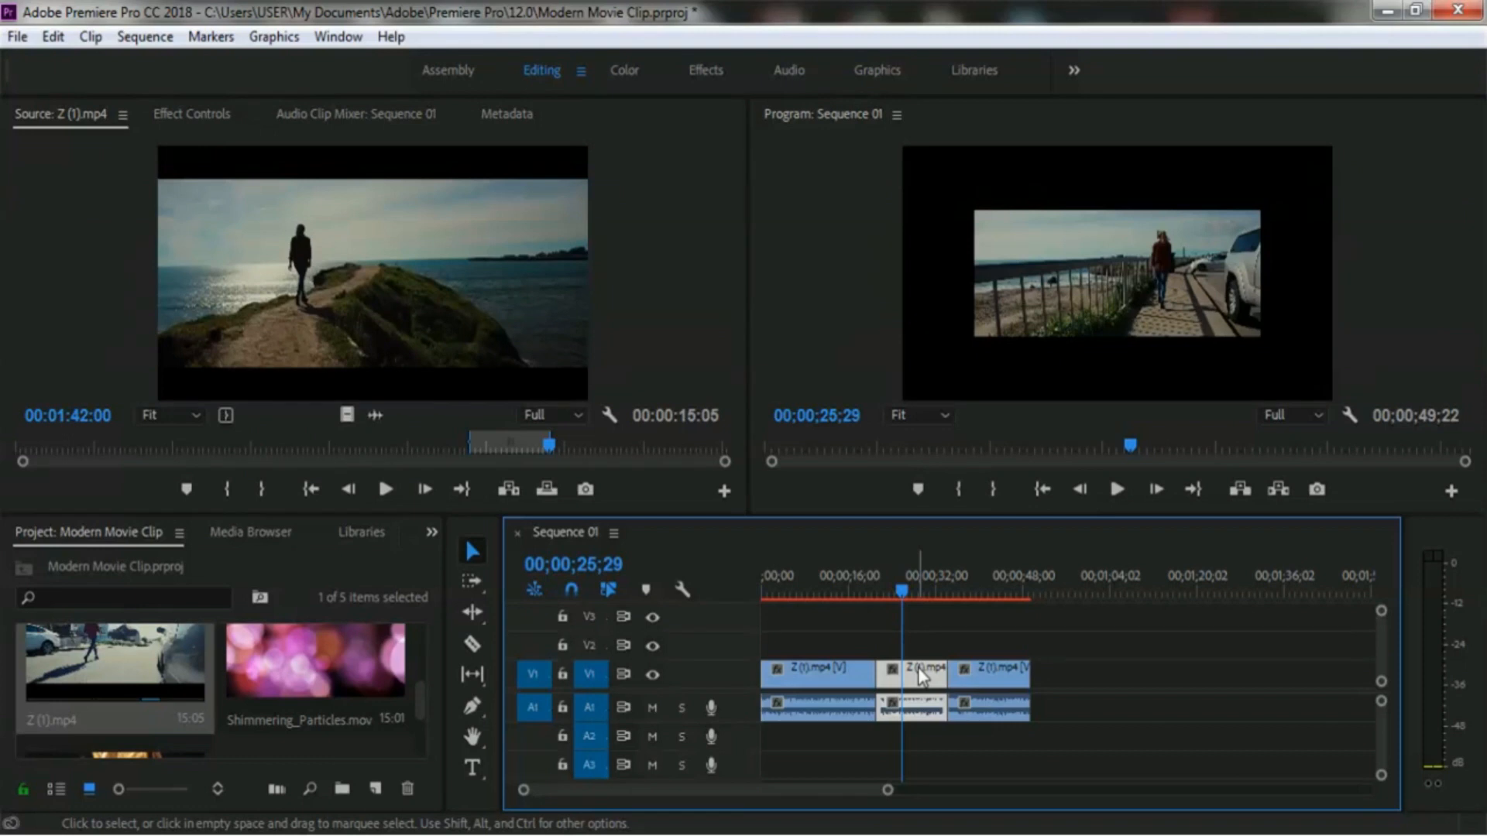
right_click(923, 677)
scroll(982, 770, "down", 2)
left_click(982, 770)
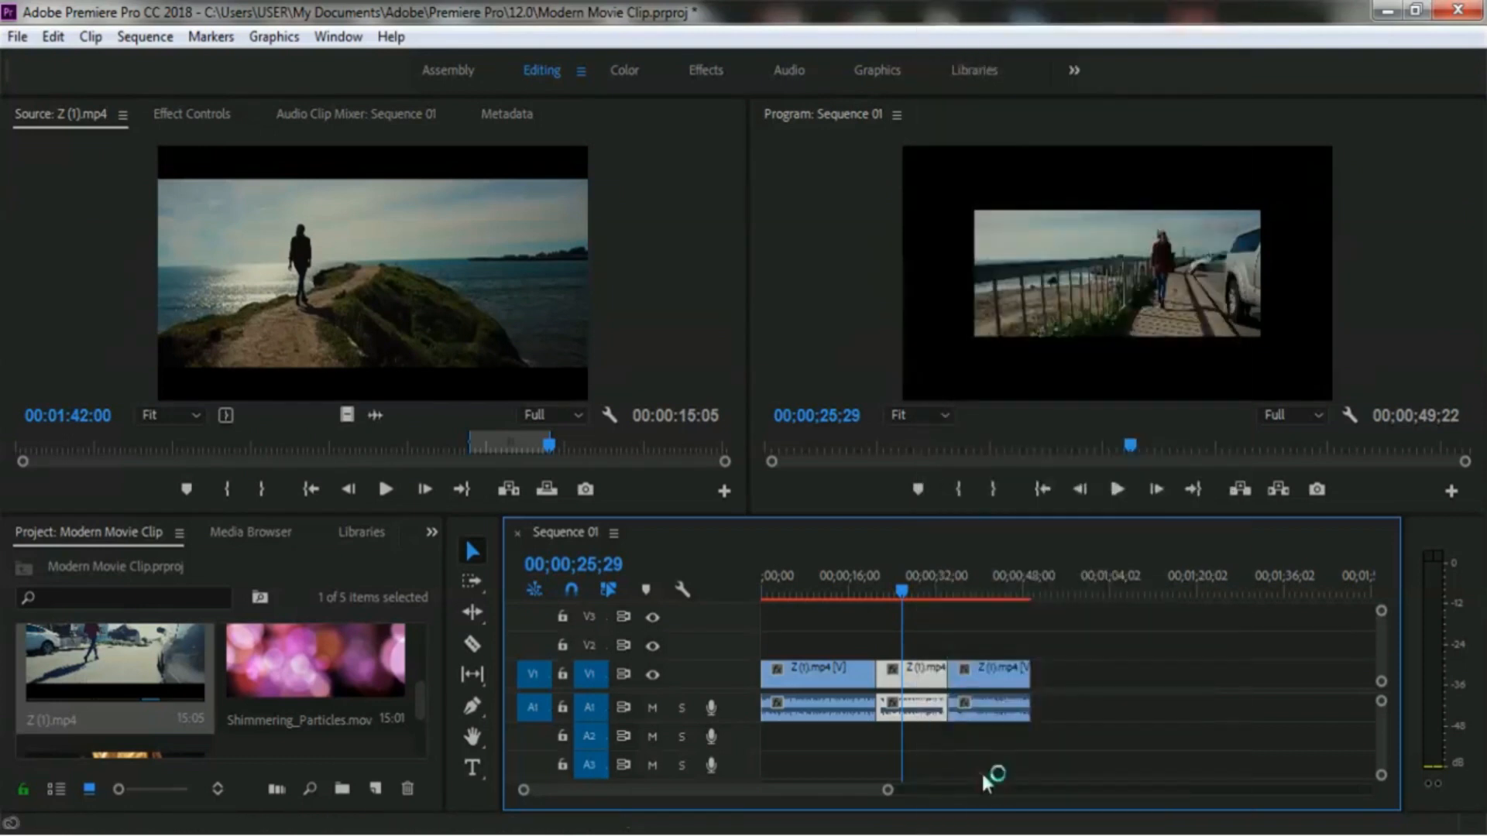
Step: Scale the third Z (1).mp4 clip to the frame size, previewing it at 00;00;41;05
left_click(1005, 673)
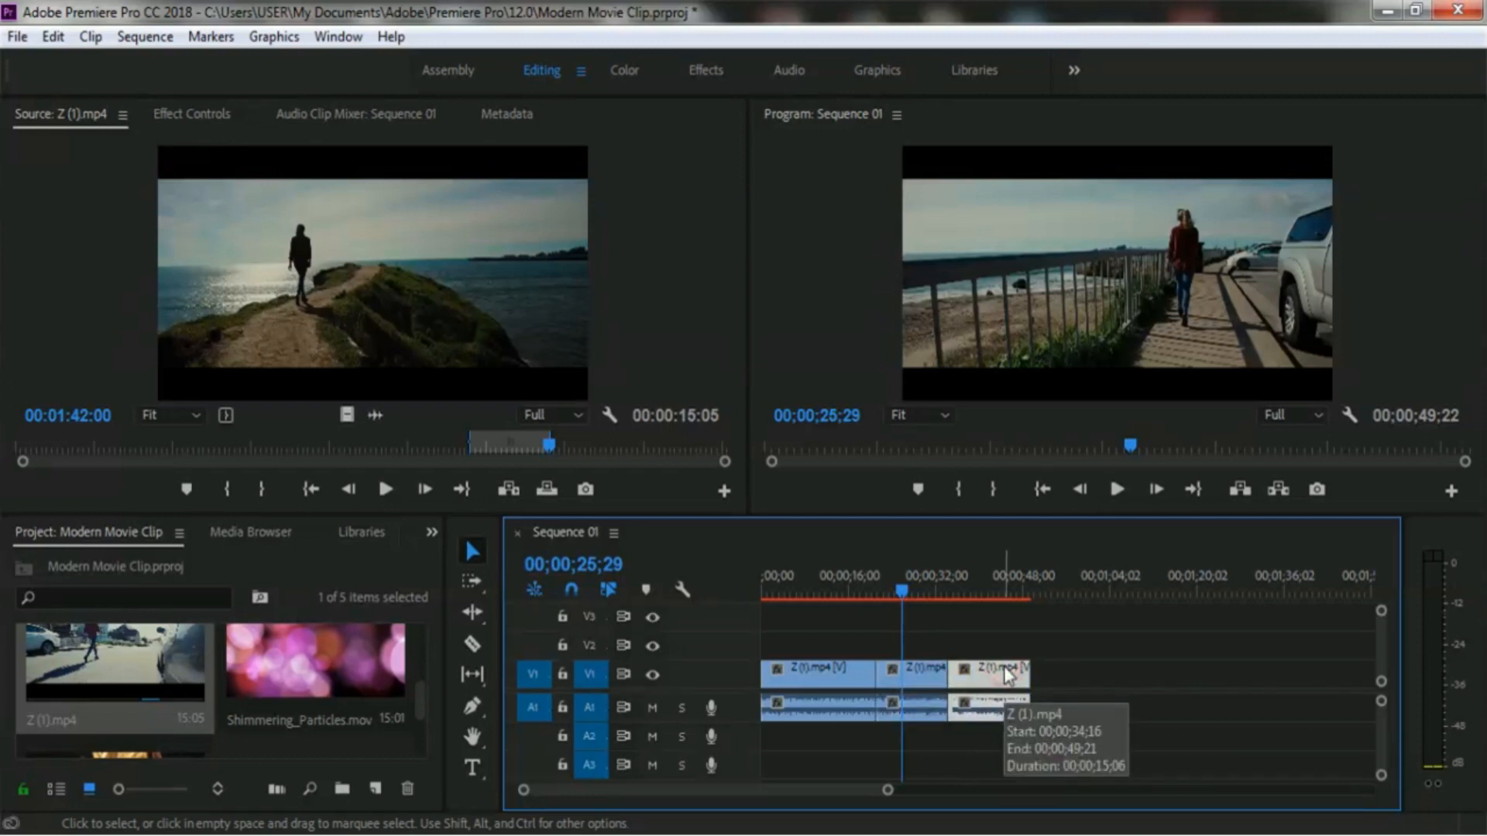
left_click(987, 582)
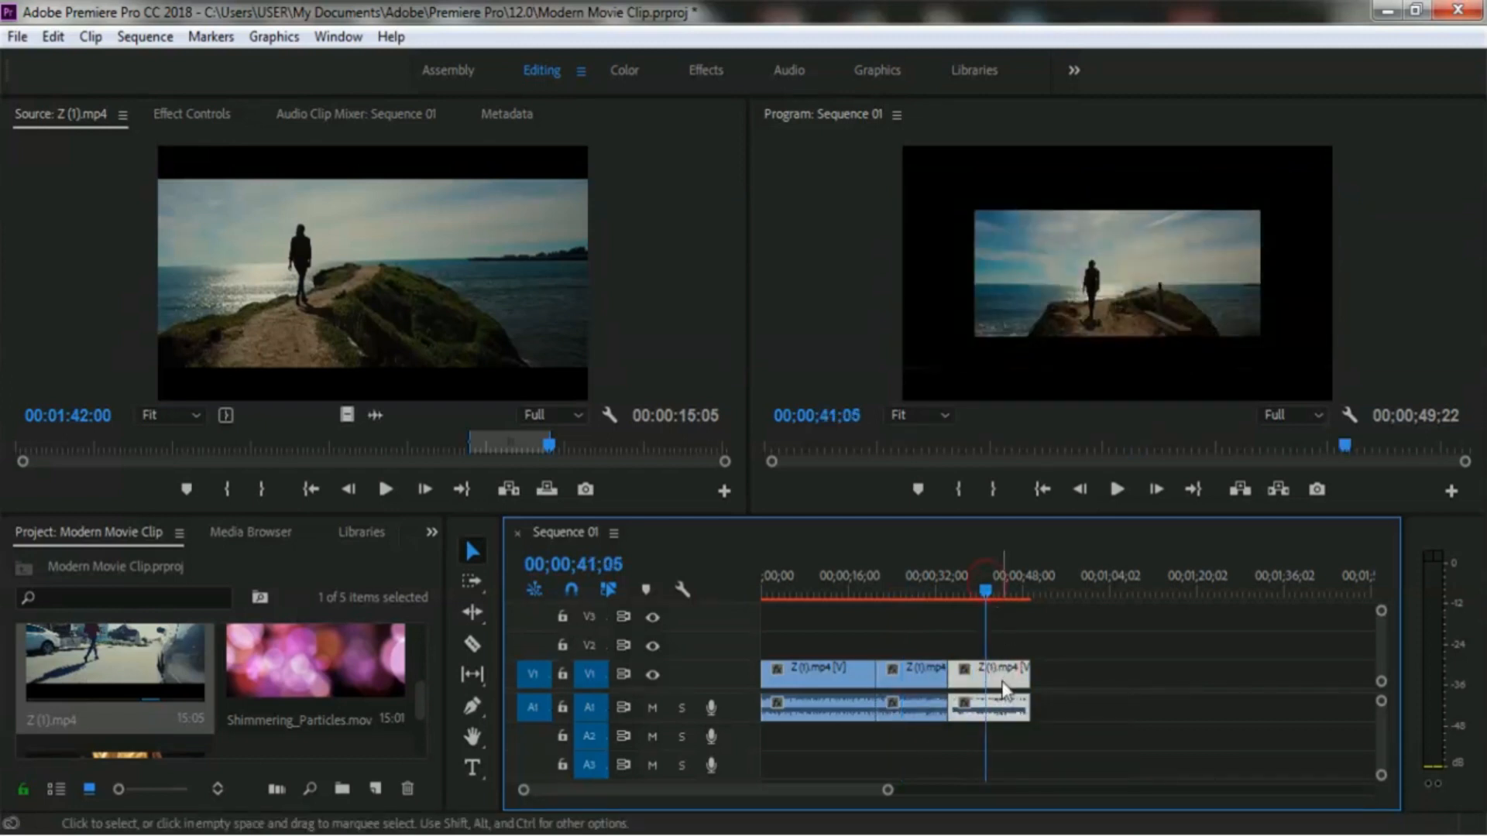
right_click(1008, 683)
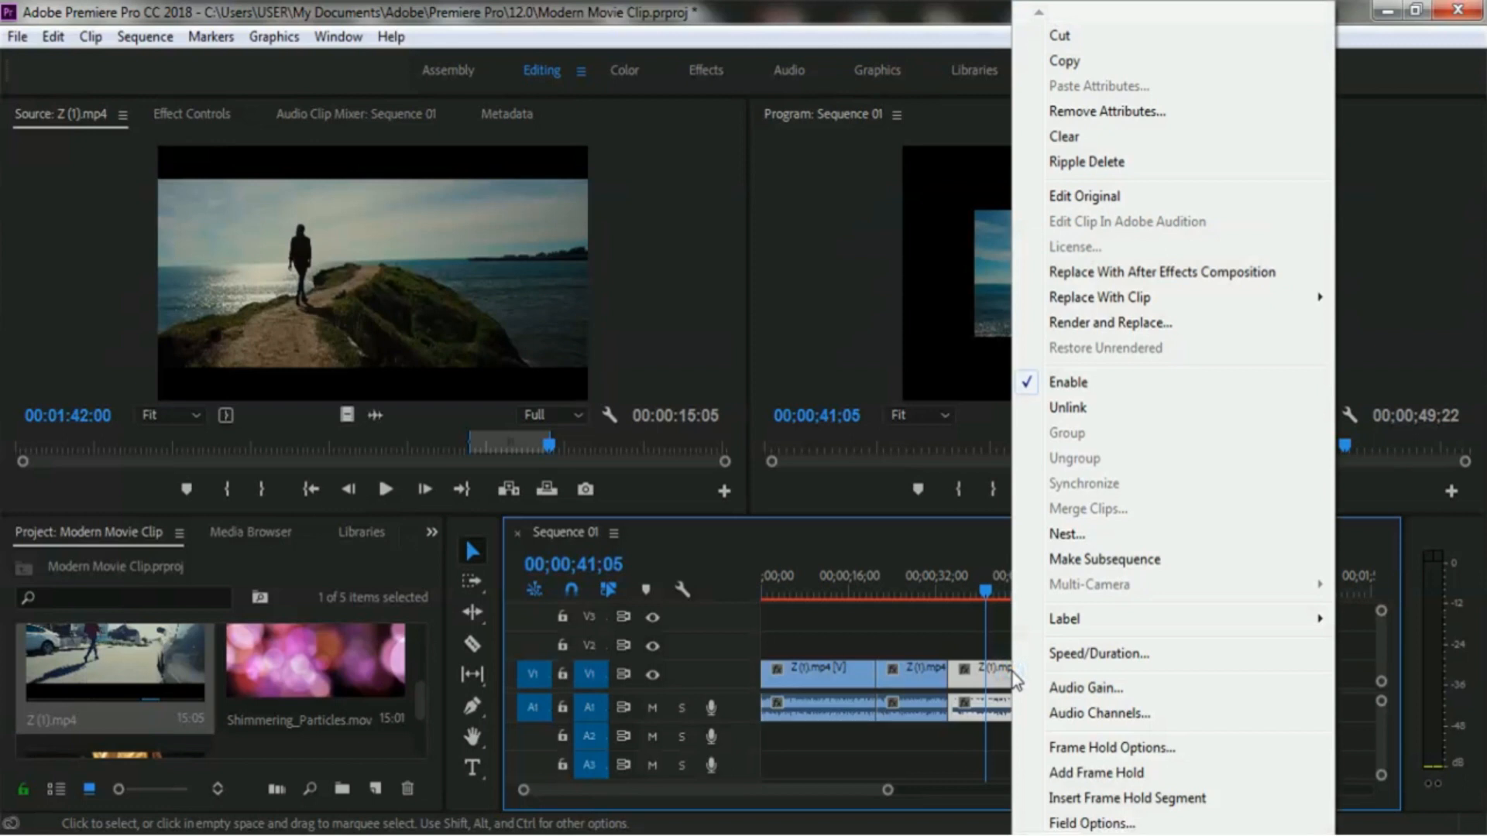
scroll(1091, 782, "down", 4)
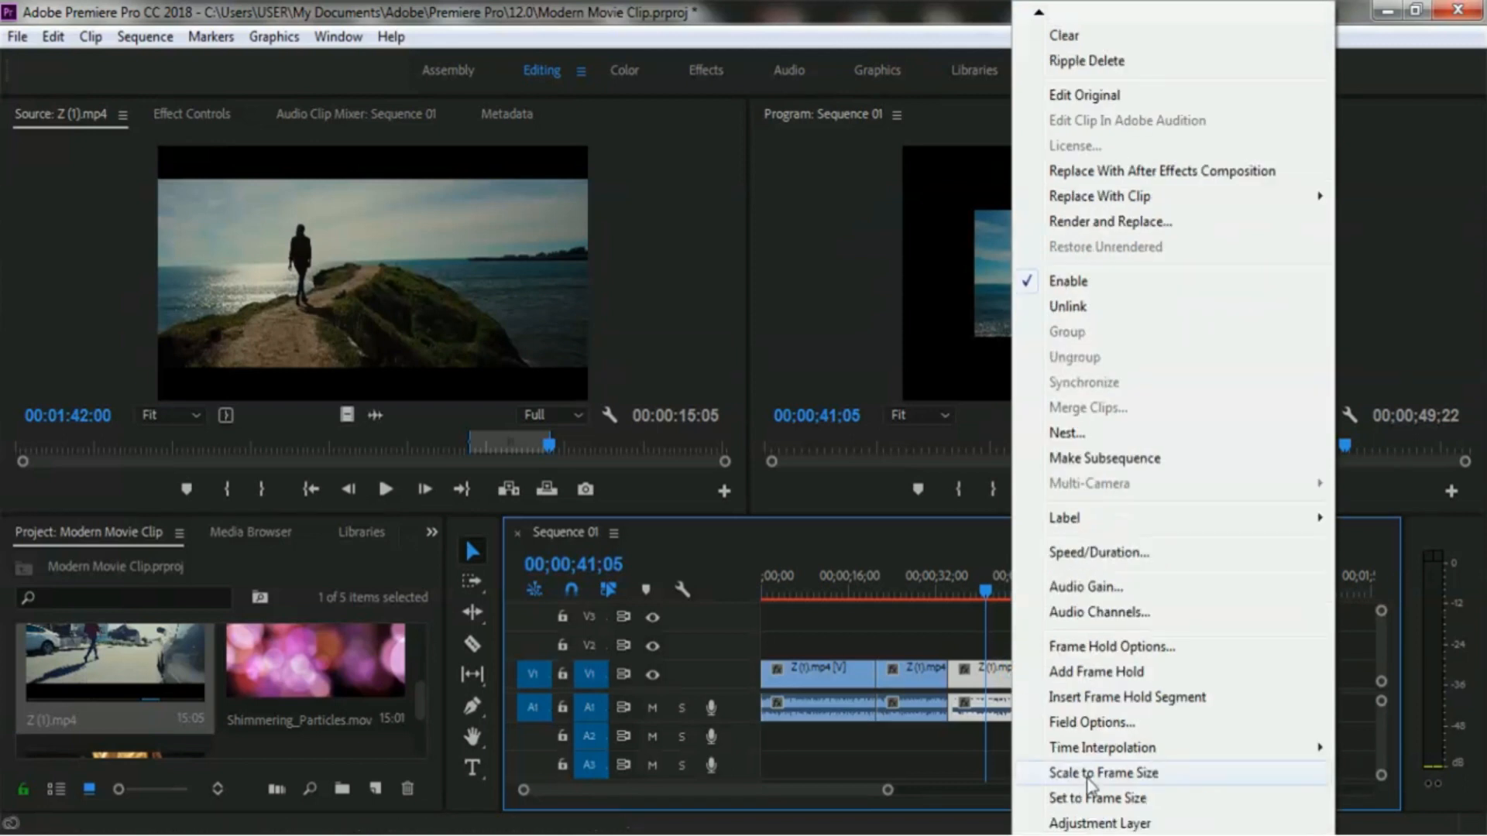
left_click(1123, 775)
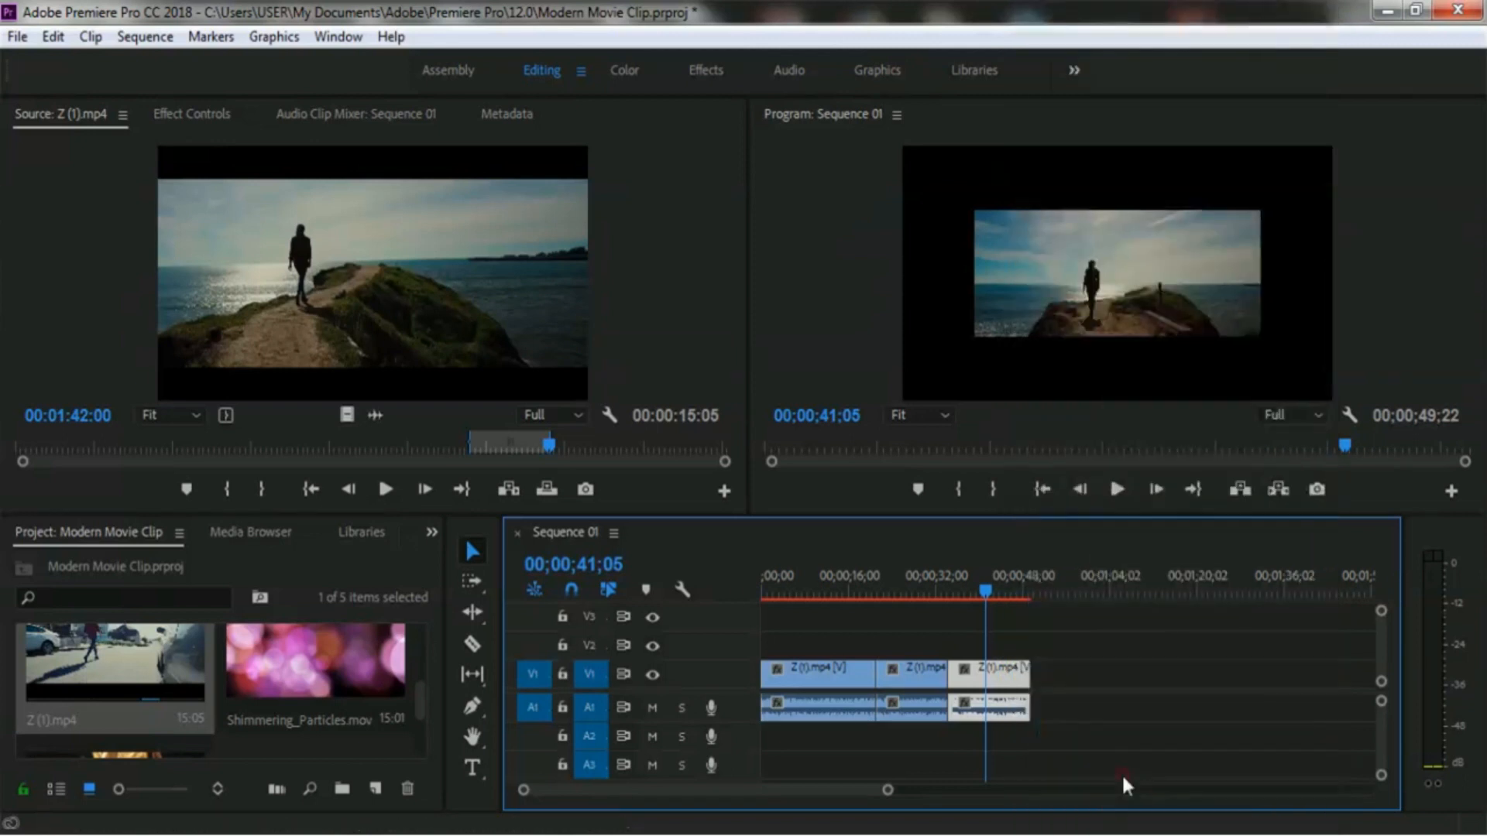
Step: Review the scaled clips and park the playhead at 00;00;20;05, just before the first cut
left_click(917, 590)
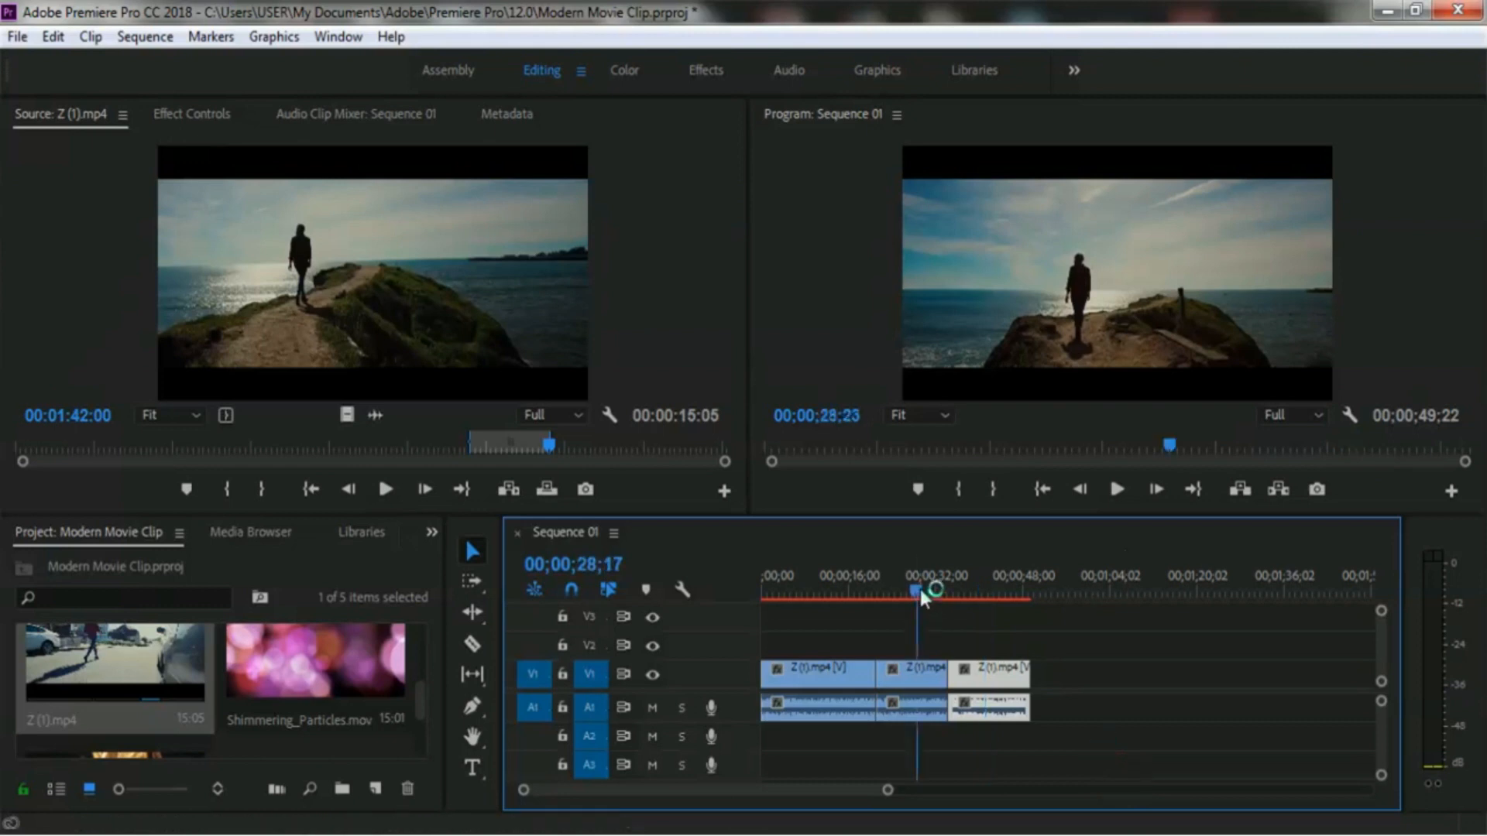
left_click(782, 594)
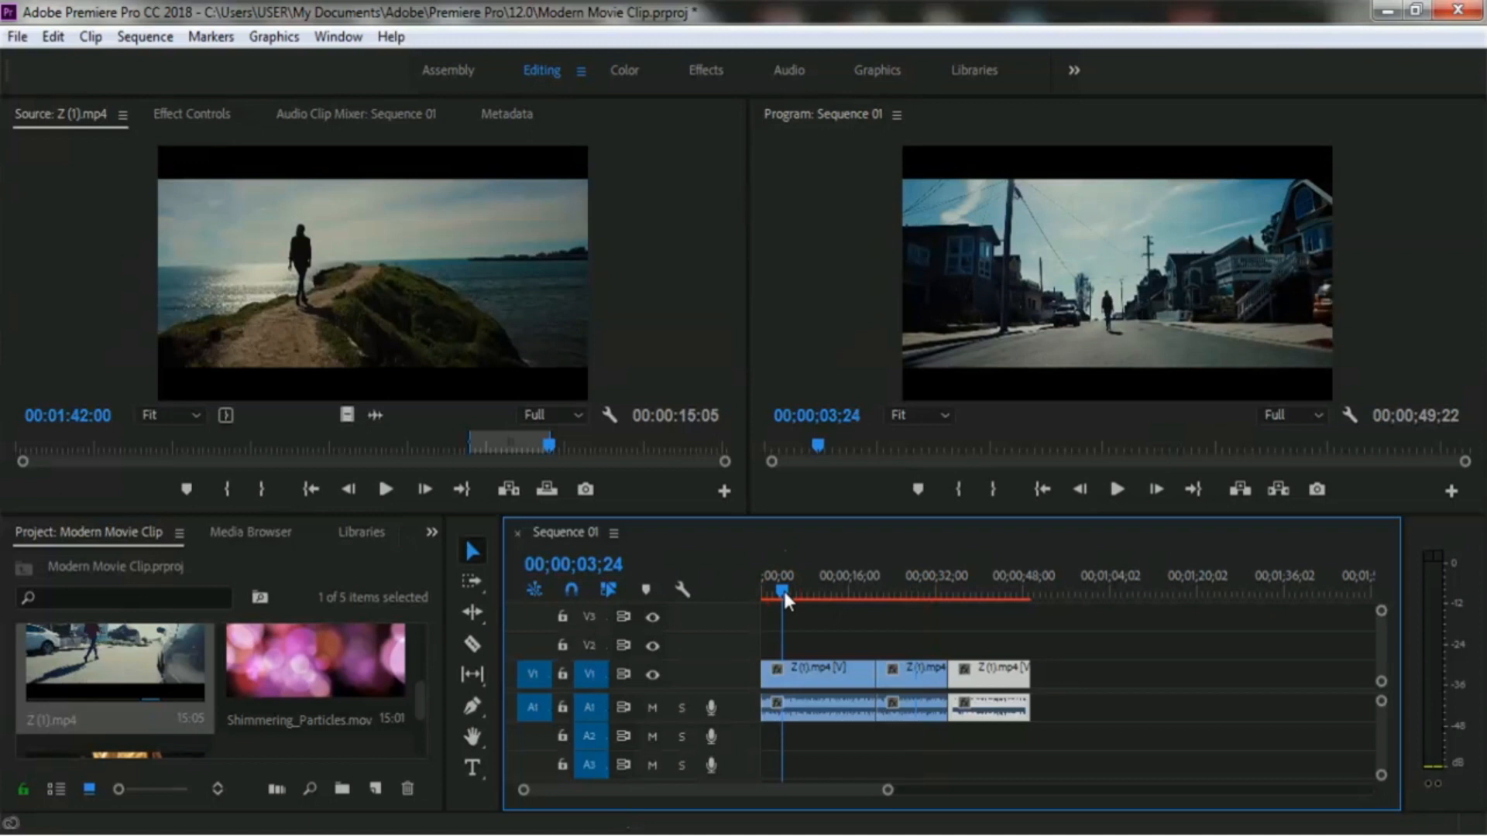
left_click_drag(784, 588, 858, 579)
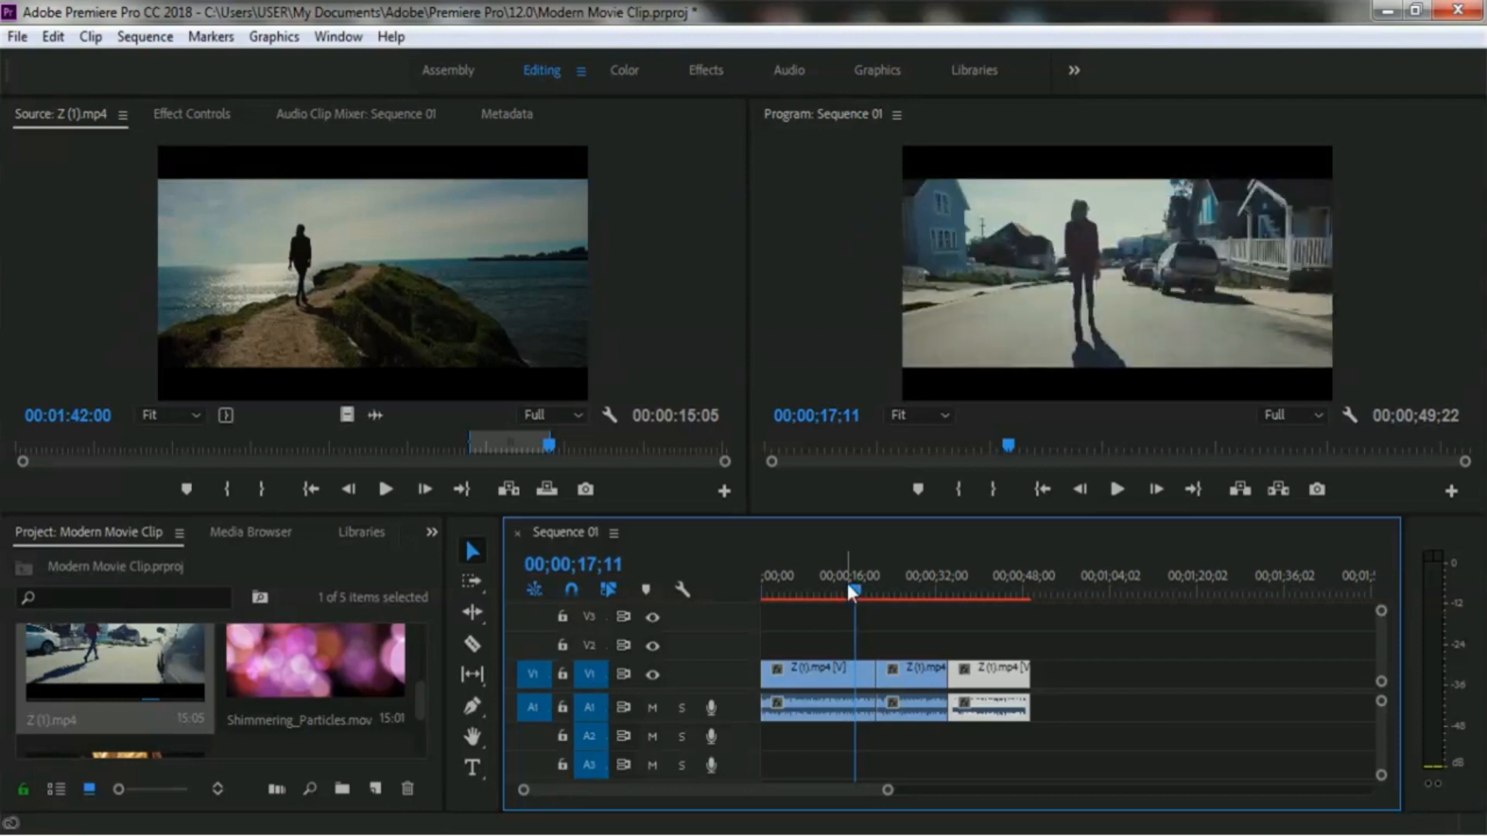
left_click_drag(857, 589, 875, 587)
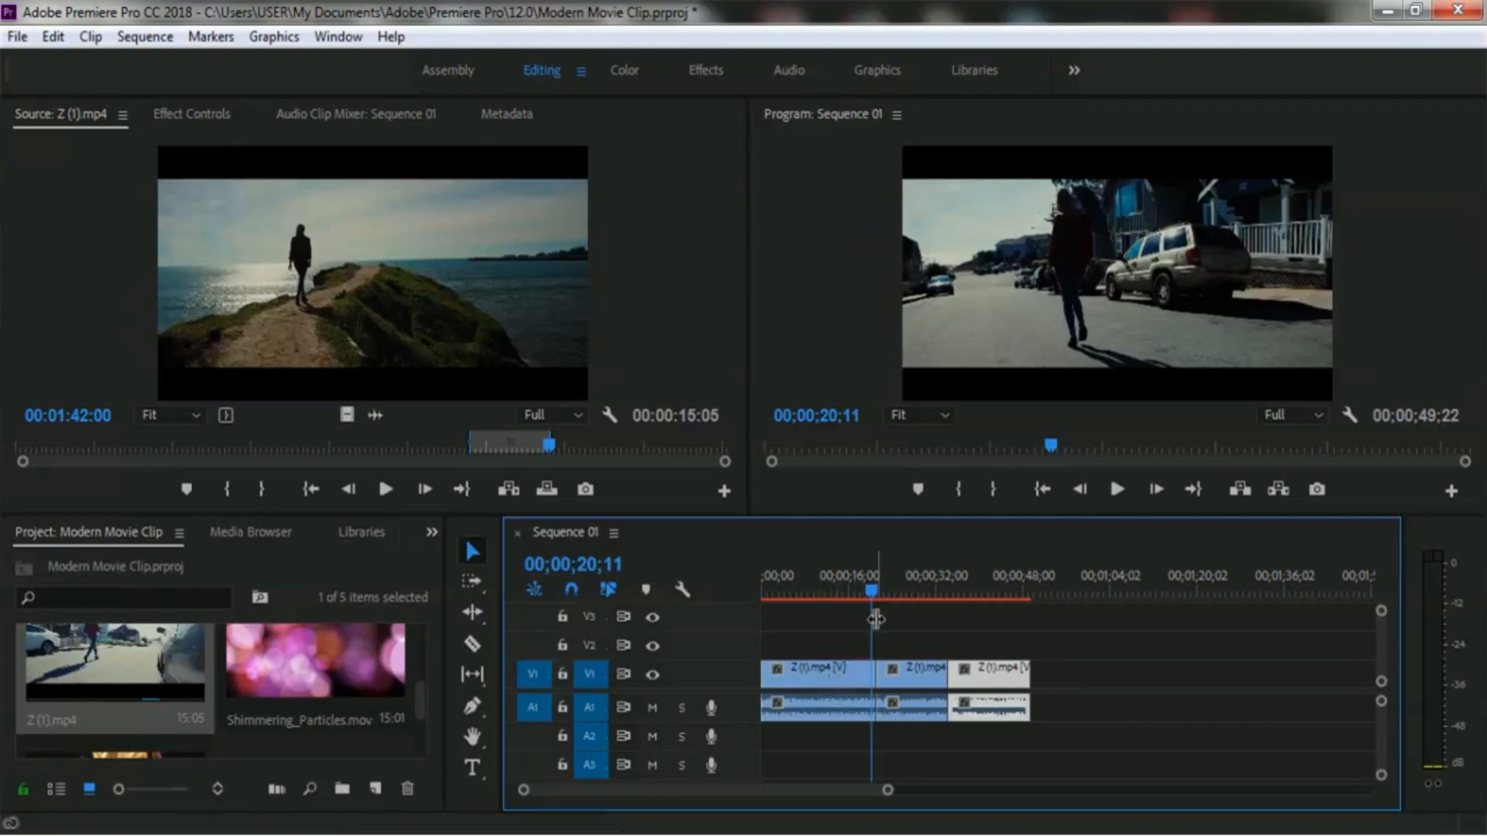
left_click_drag(875, 588, 872, 584)
Step: Place the fire clip 757655141.mp4 on V2 above the cut between the first two clips
left_click_drag(426, 686, 426, 737)
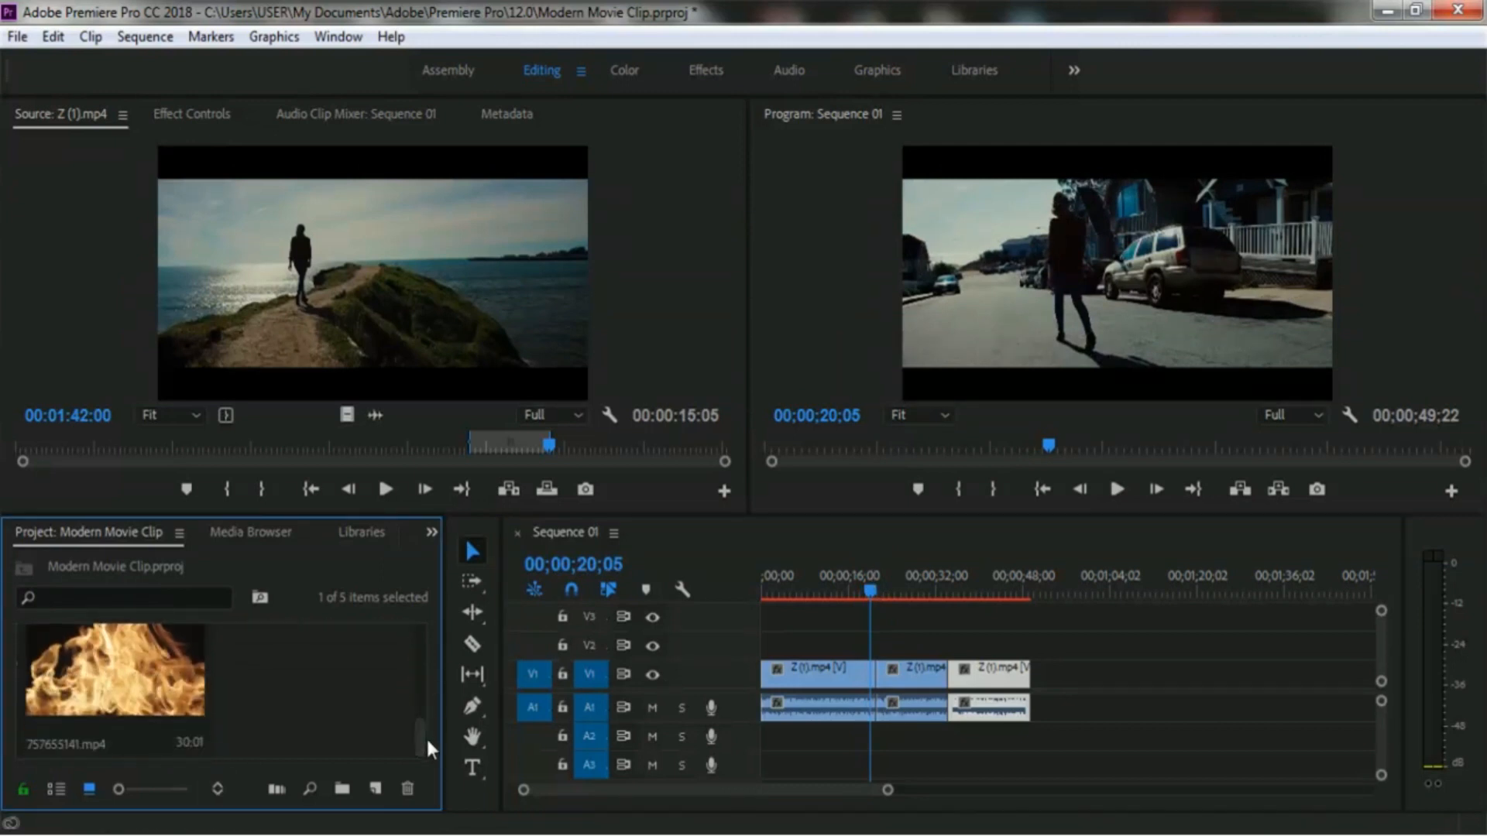
left_click(69, 693)
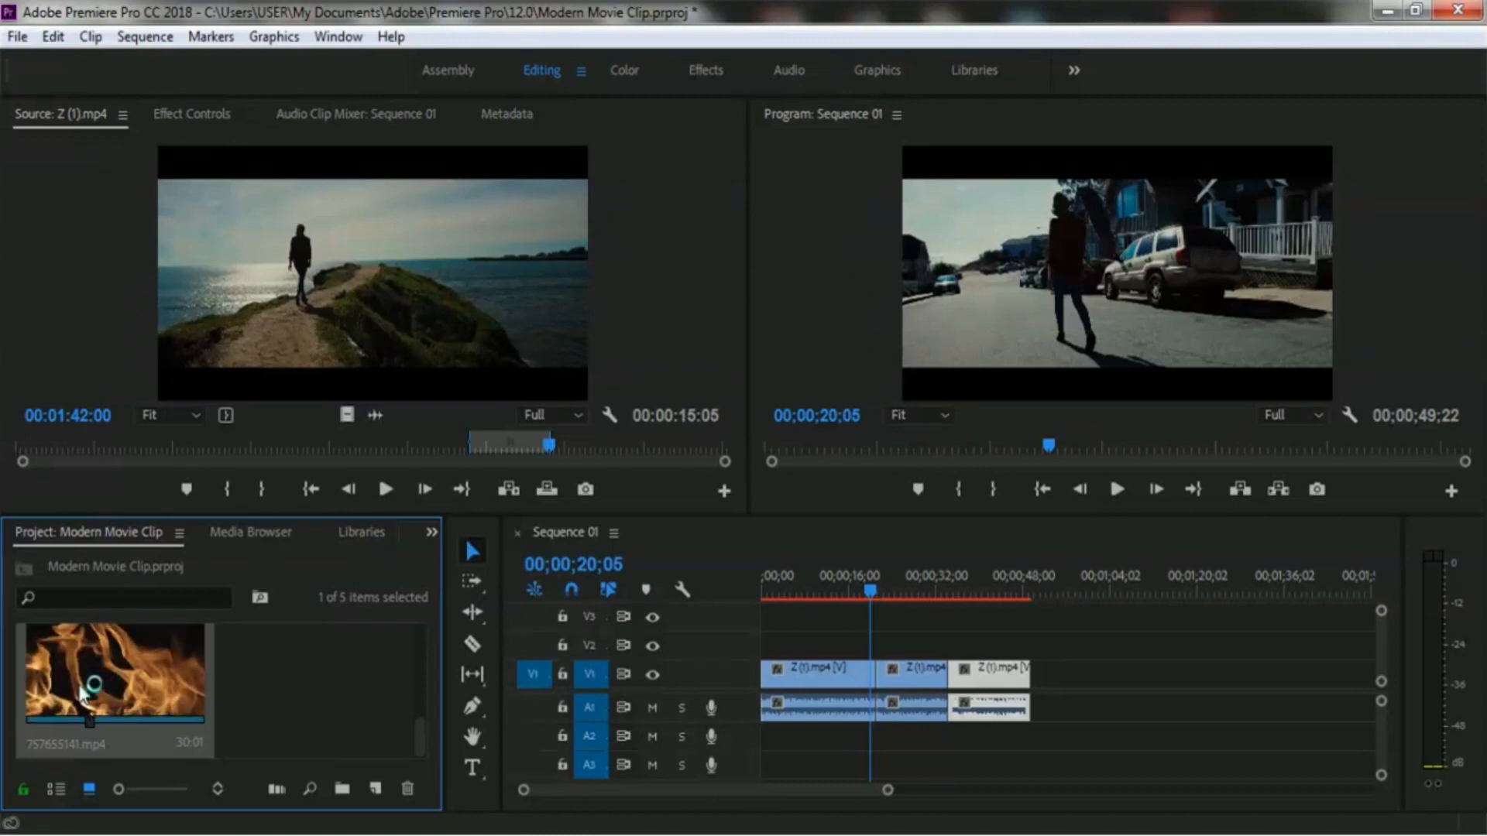
left_click_drag(64, 672, 836, 647)
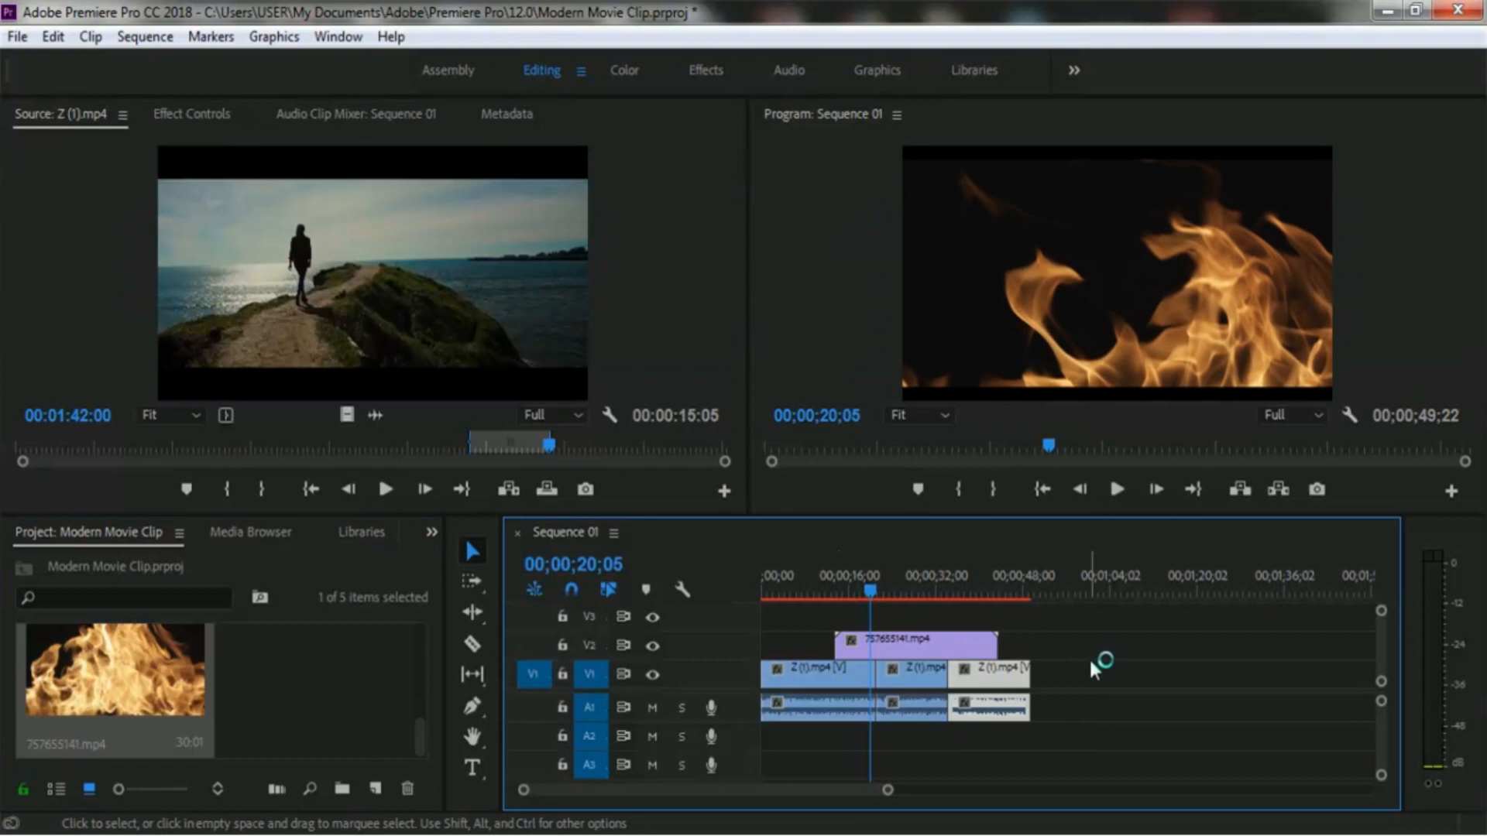
left_click(1069, 707)
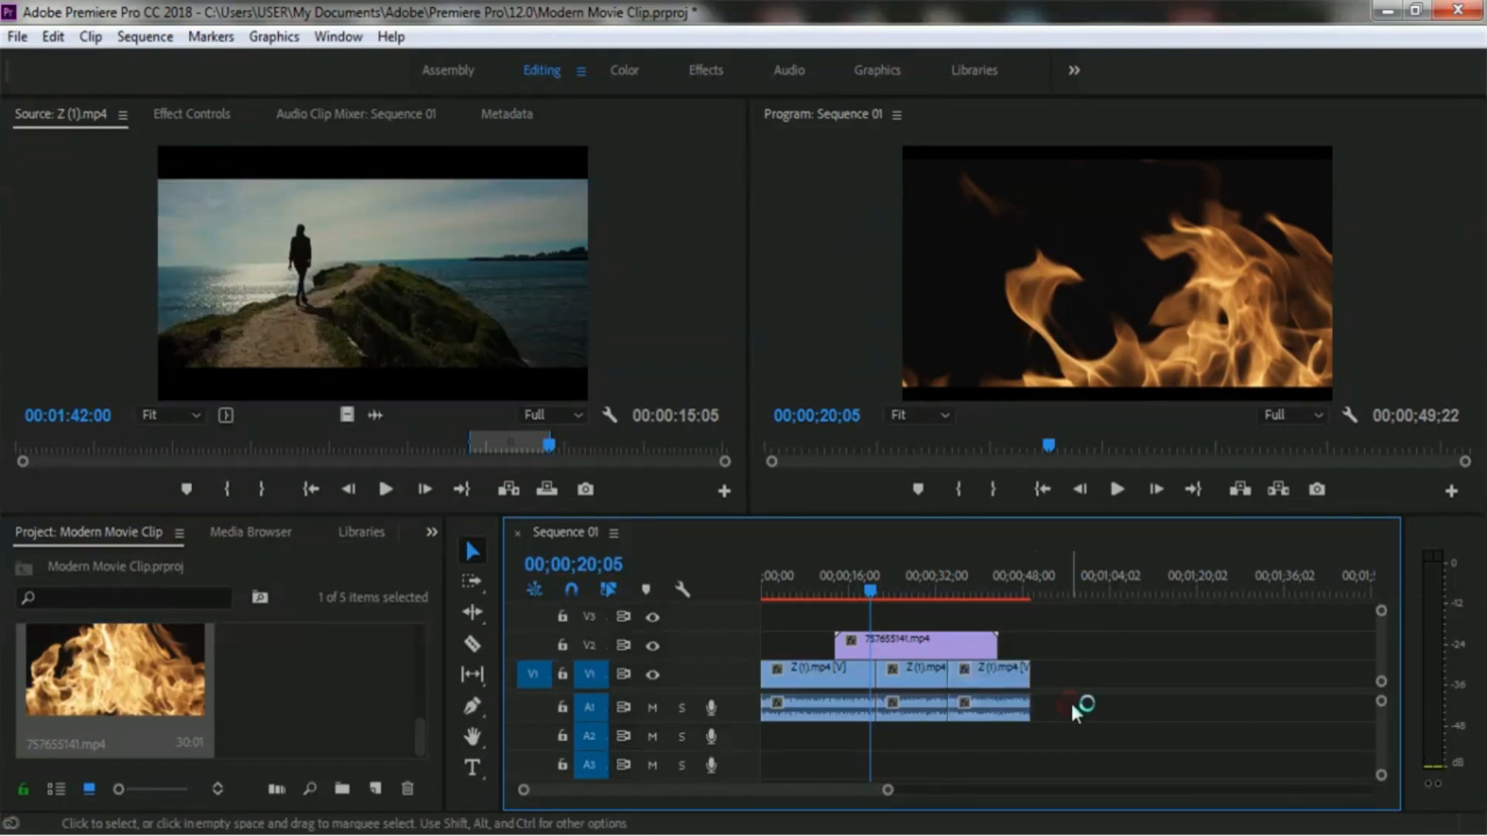
Step: Trim both ends of 757655141.mp4 on V2 to a piece under two seconds long that spans the first cut
key("=")
key("=")
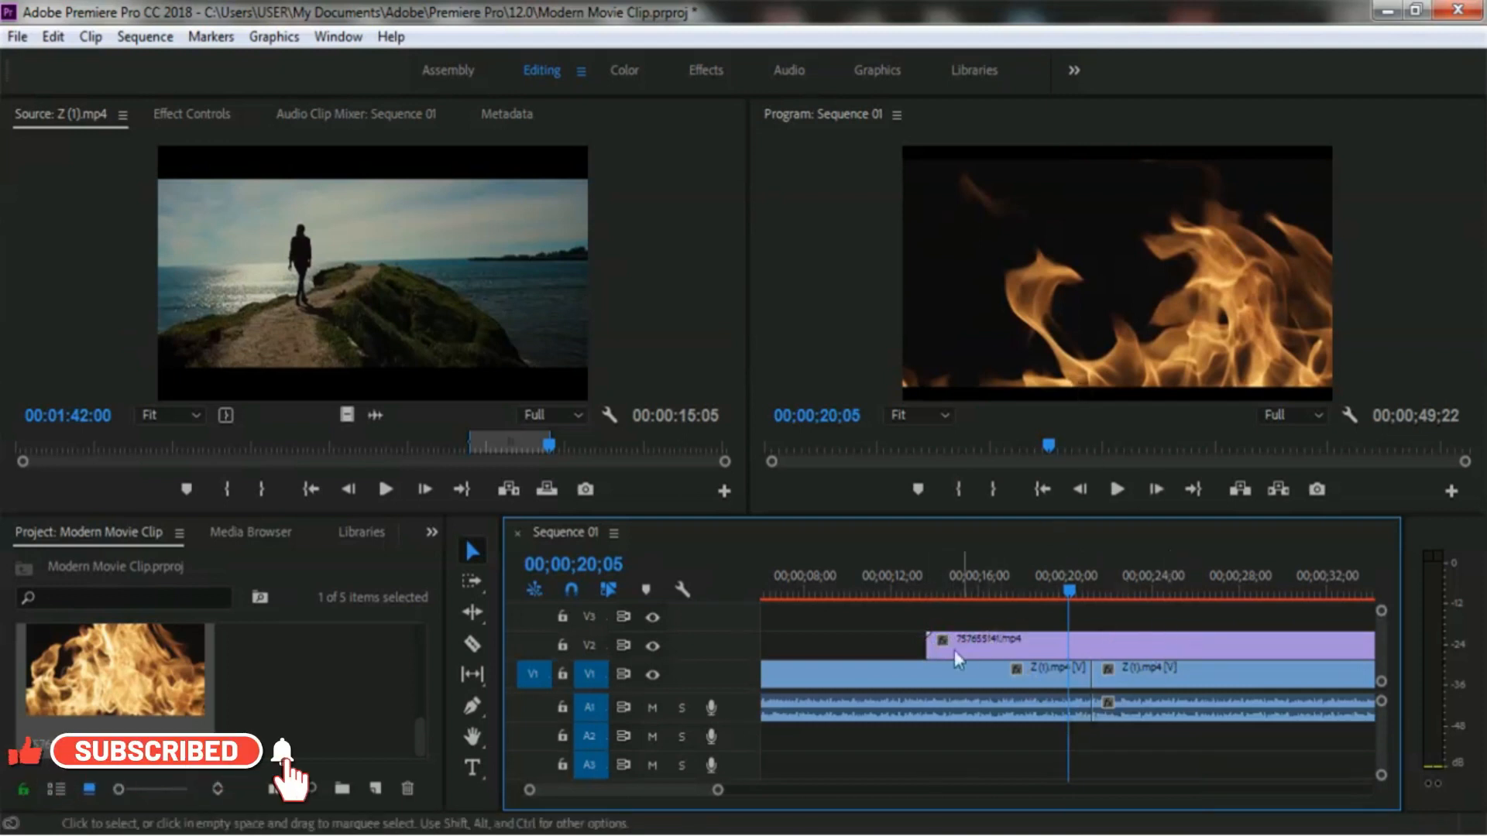
left_click_drag(922, 638, 1079, 639)
left_click_drag(718, 790, 786, 791)
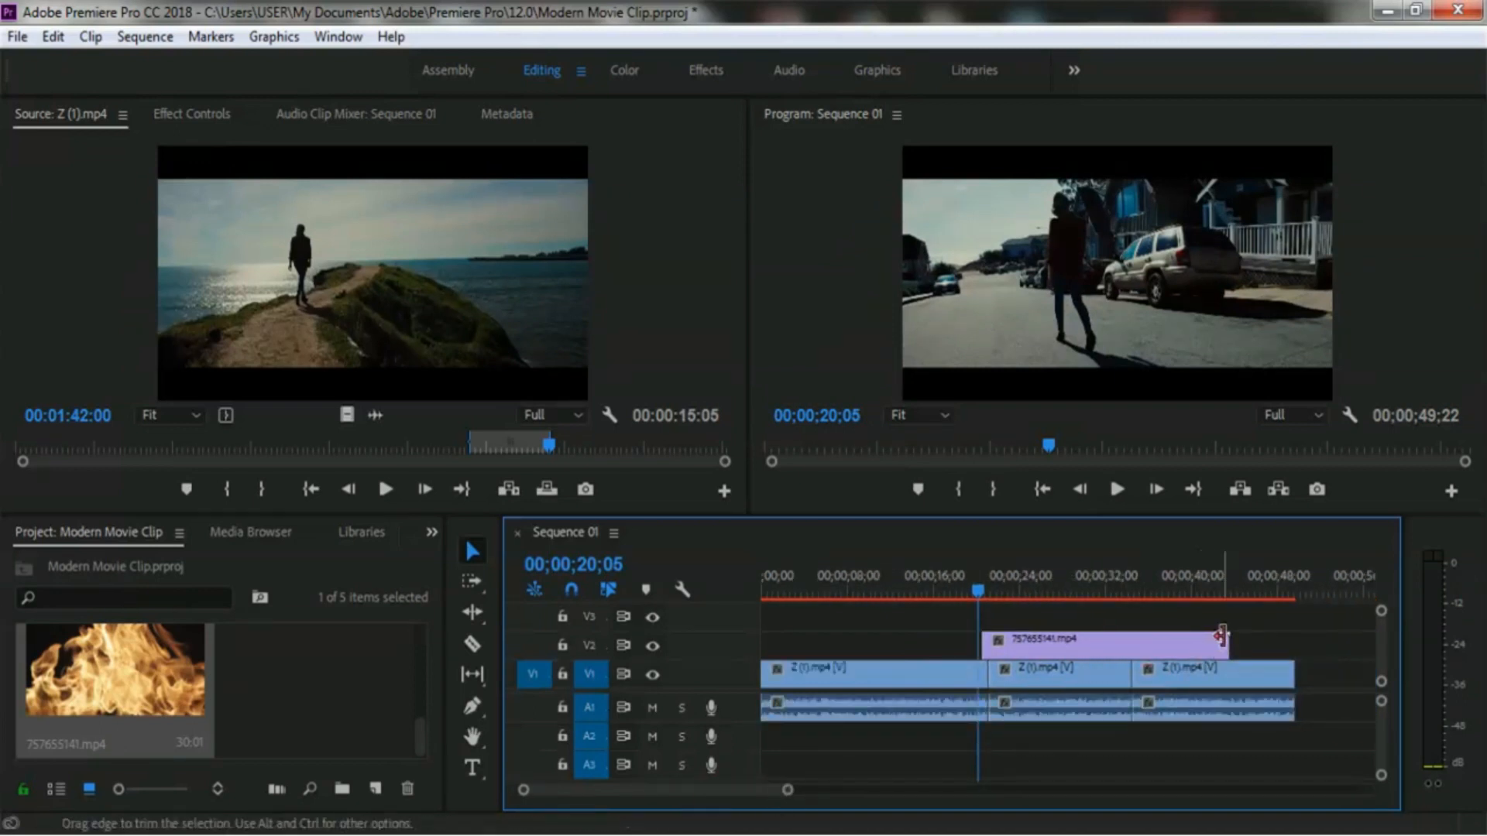
left_click_drag(1224, 647, 995, 642)
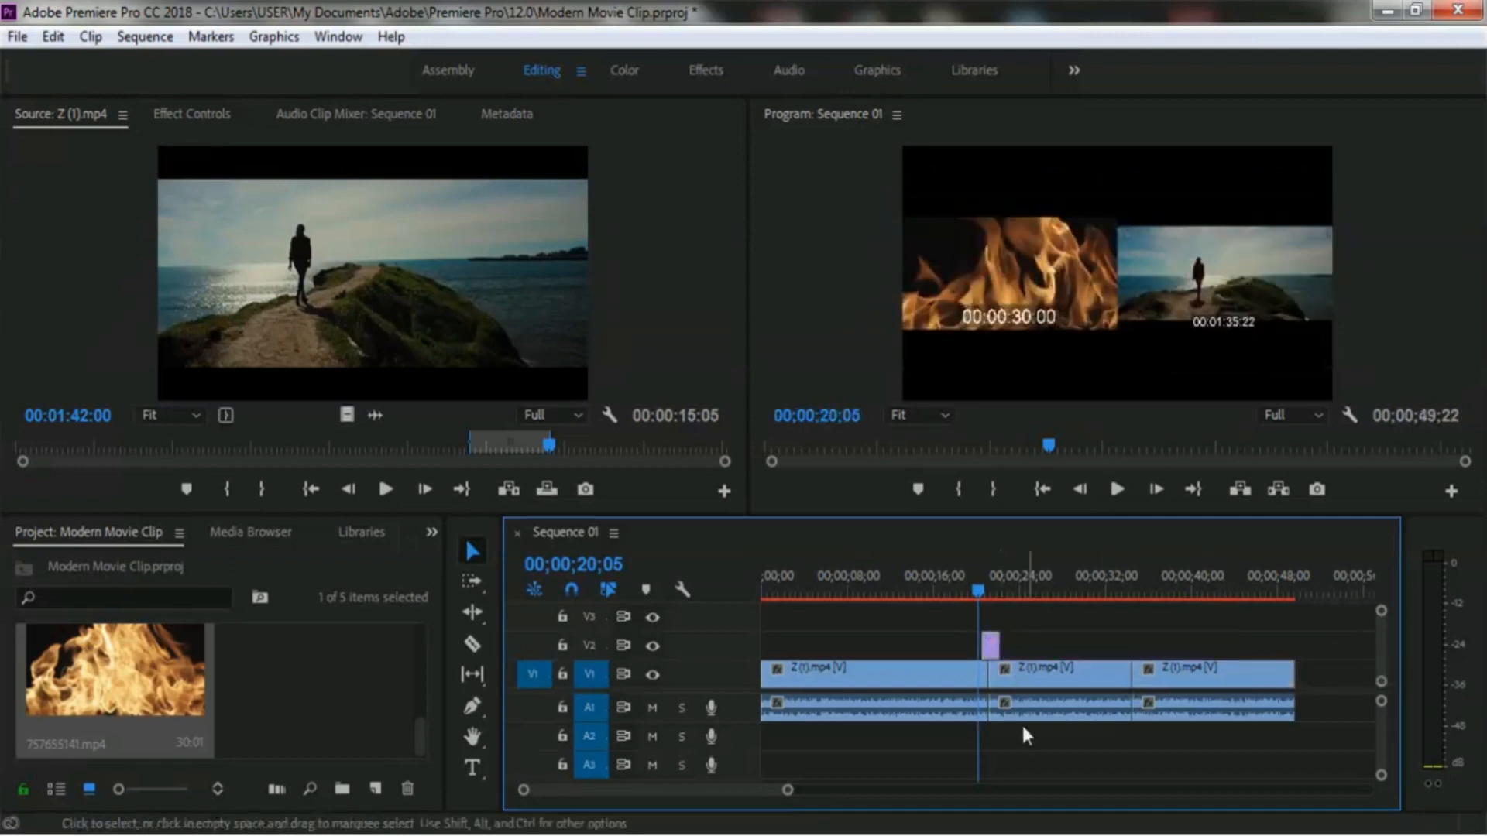
Step: Park the playhead at 00;00;21;07 and set the blend mode of 757655141.mp4 on V2 to Overlay
left_click(984, 592)
left_click(990, 594)
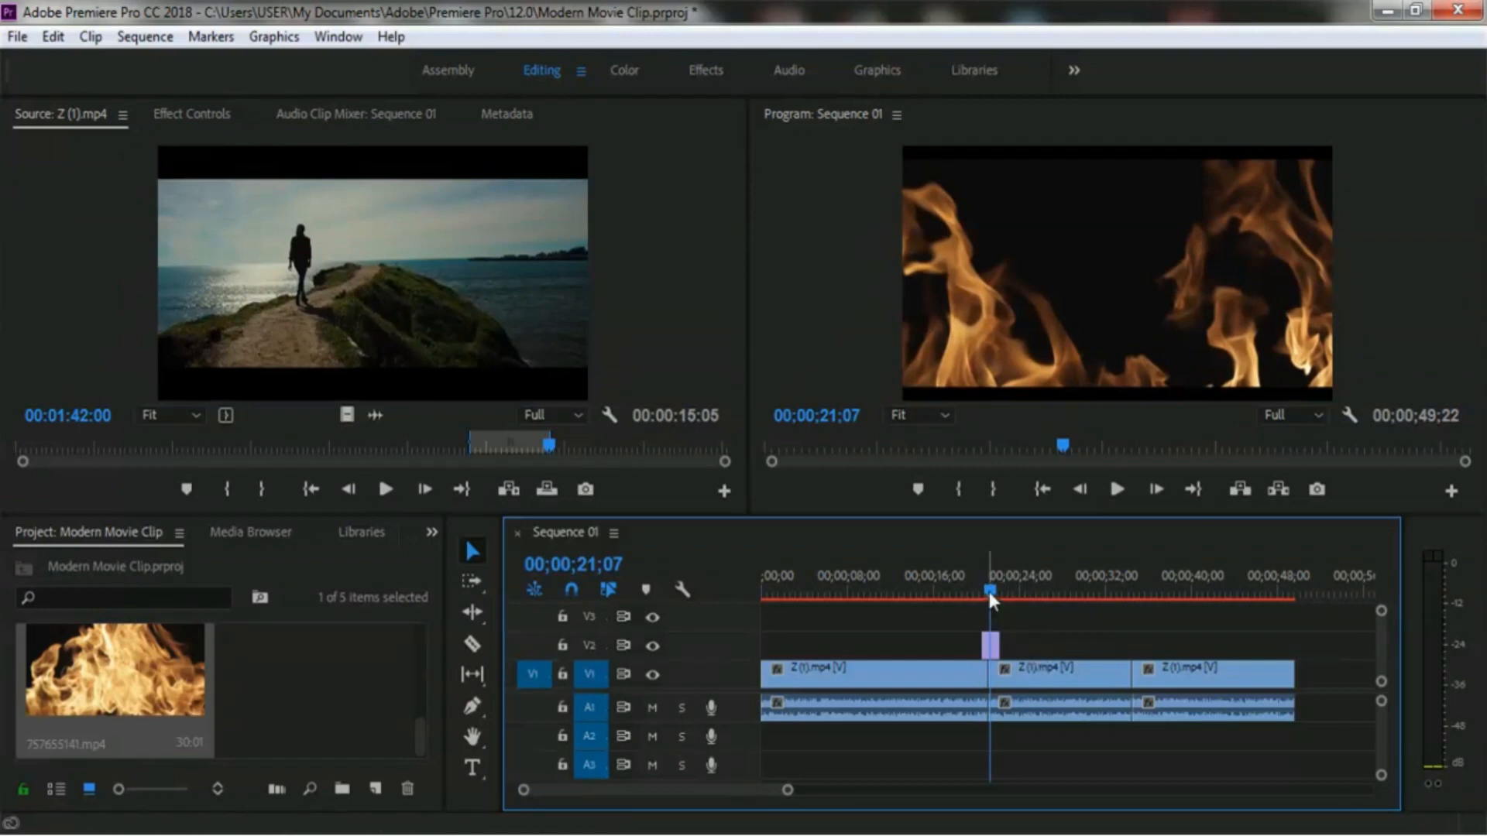
left_click(995, 645)
left_click(212, 114)
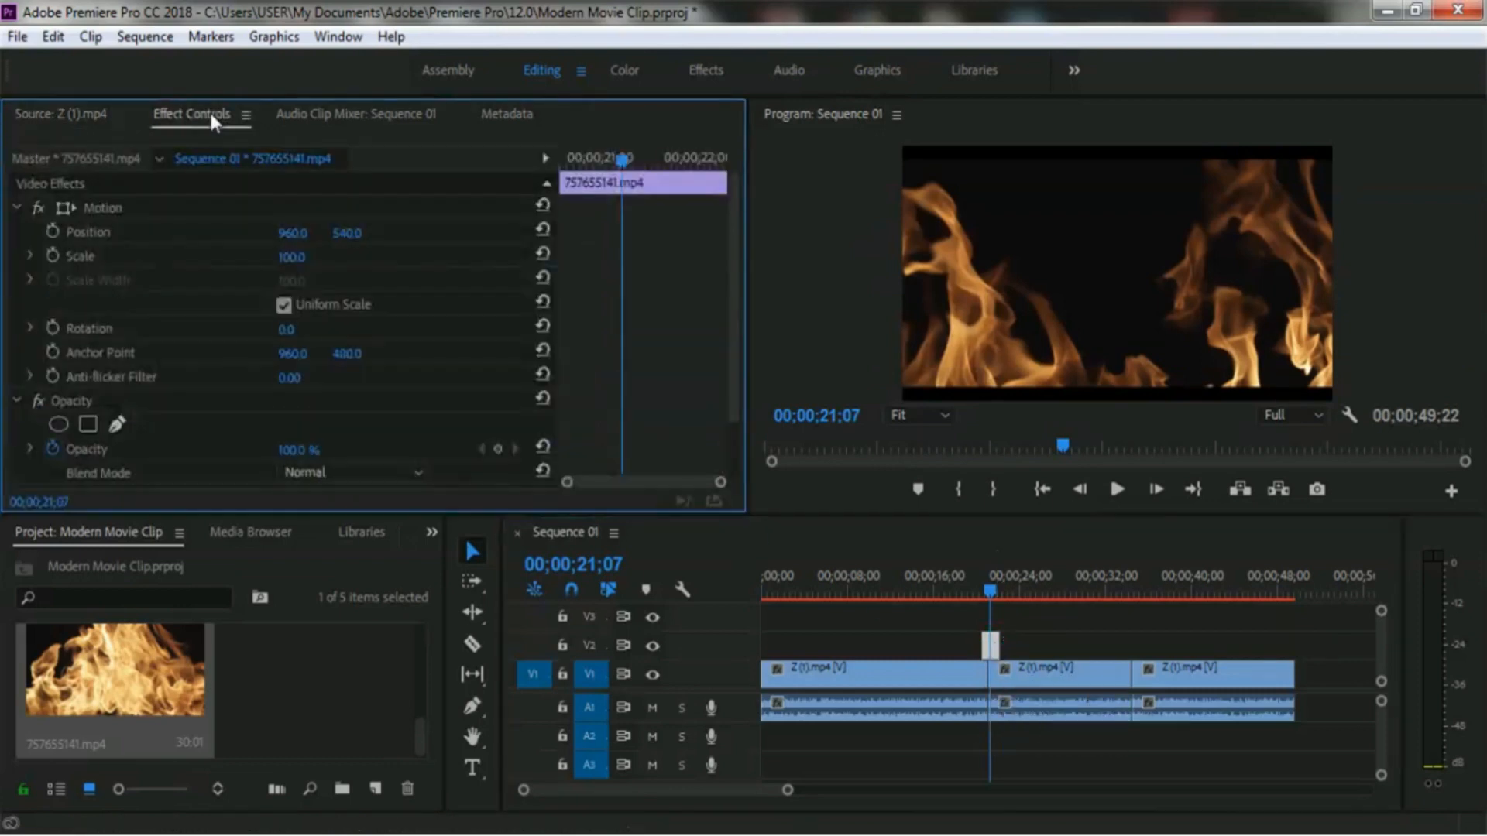
scroll(414, 391, "down", 2)
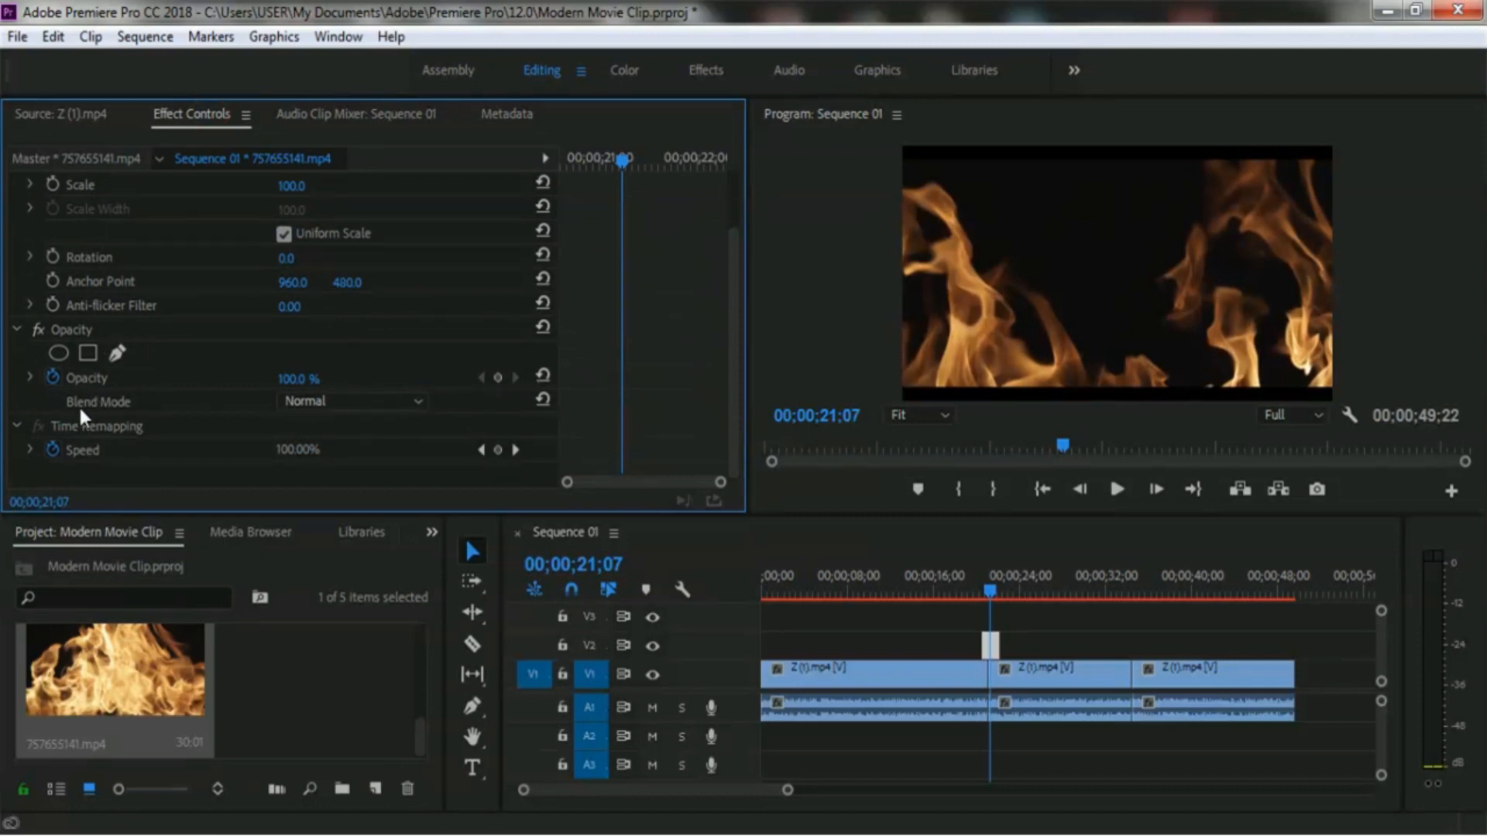
left_click(412, 400)
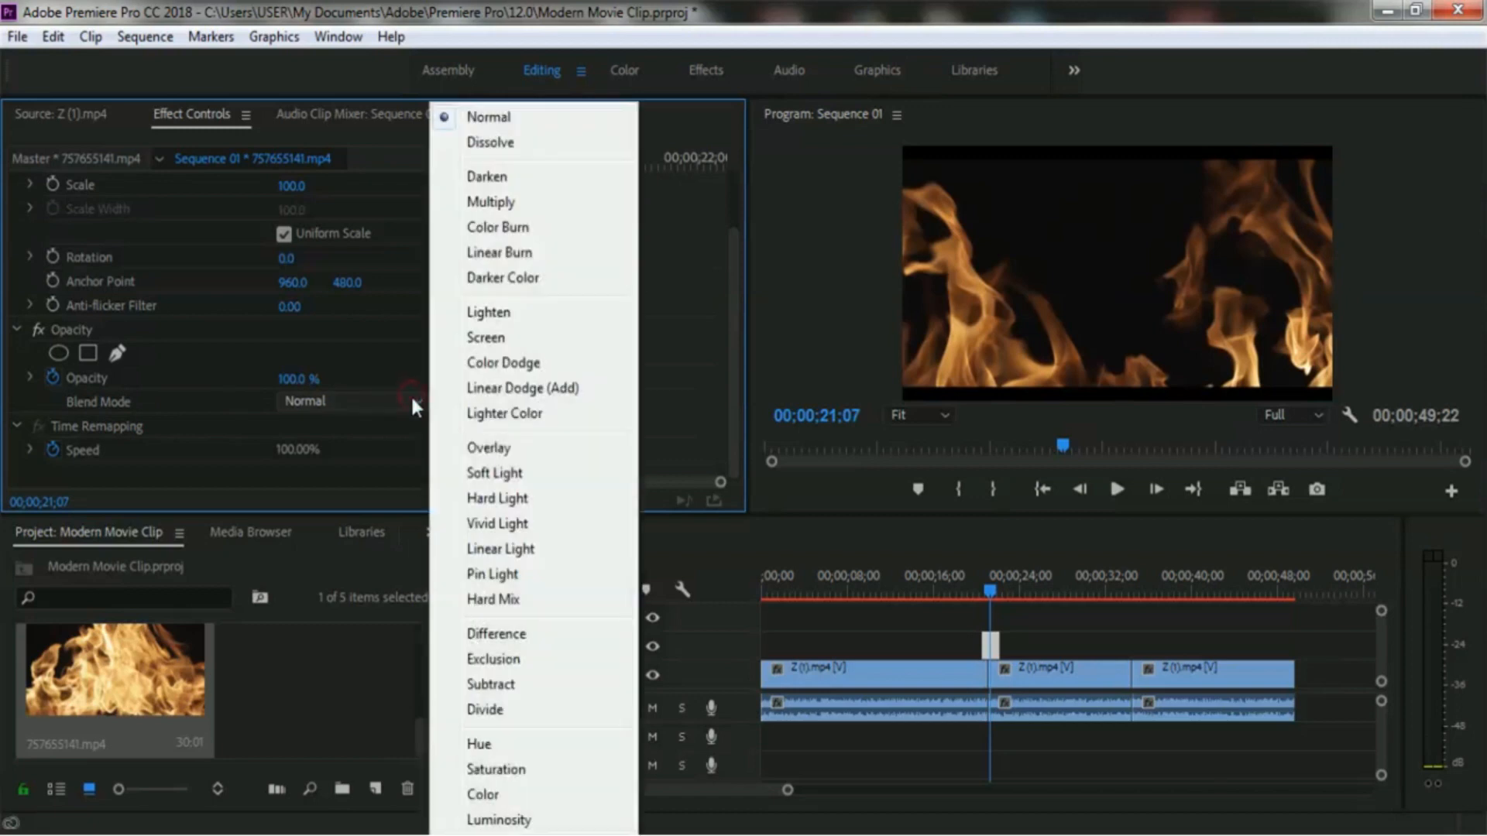
left_click(499, 448)
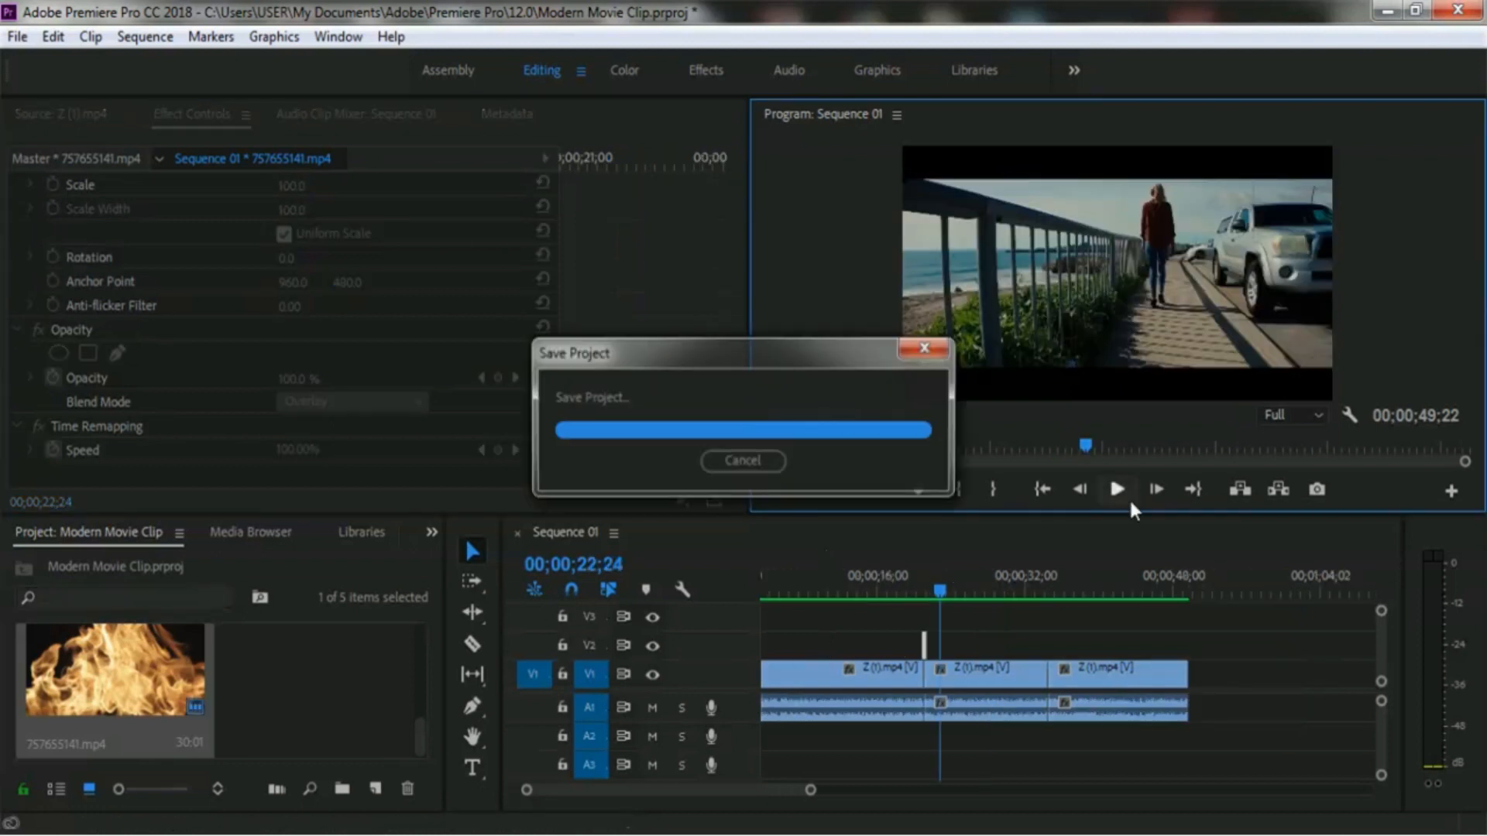
Step: Play the sequence across the first cut from 00;00;15;18 and again from 00;00;18;27 to check the fire overlay
left_click(874, 576)
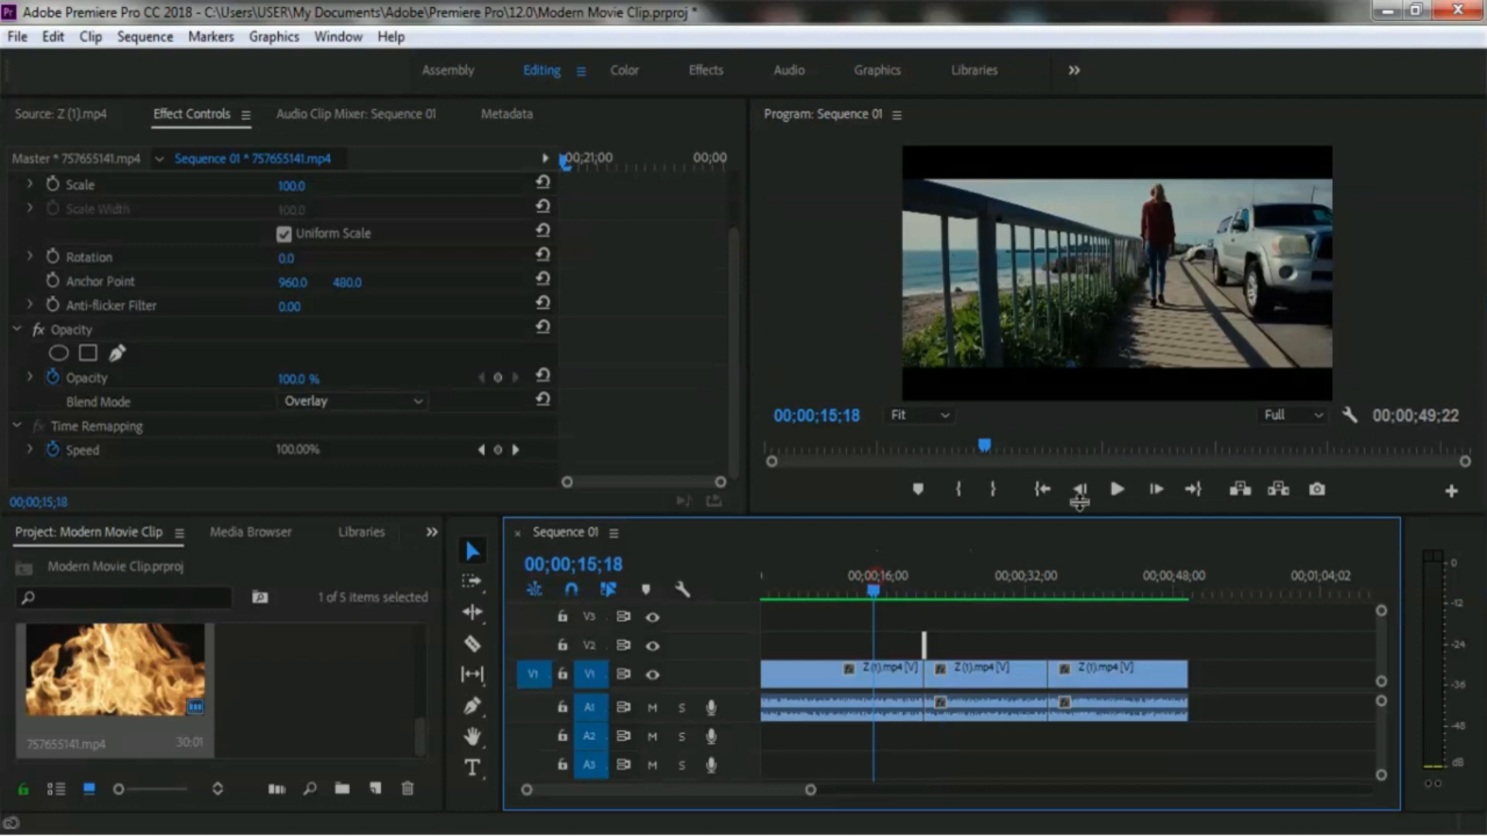
left_click(1116, 491)
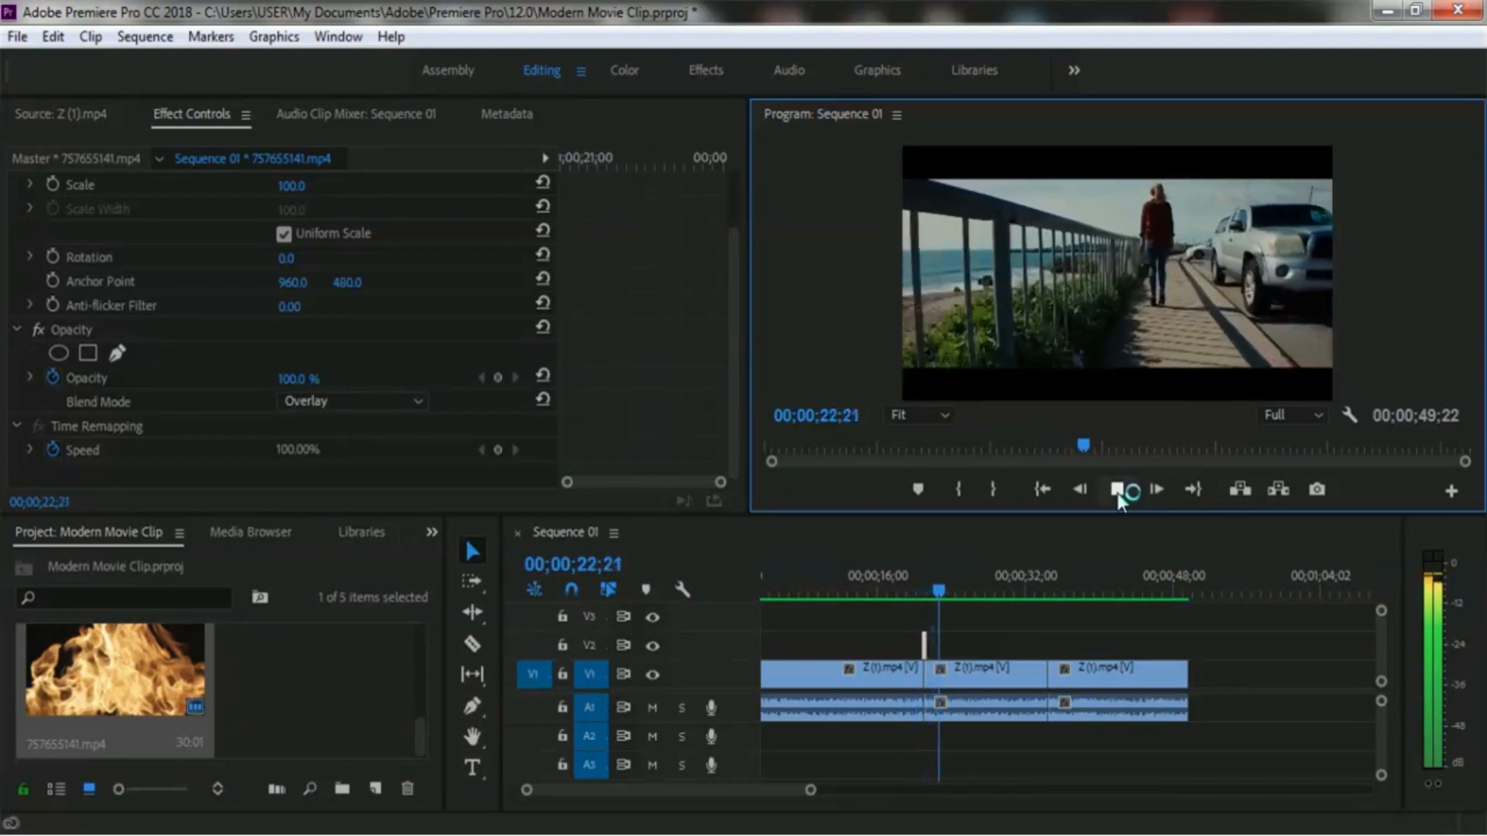
left_click(1117, 489)
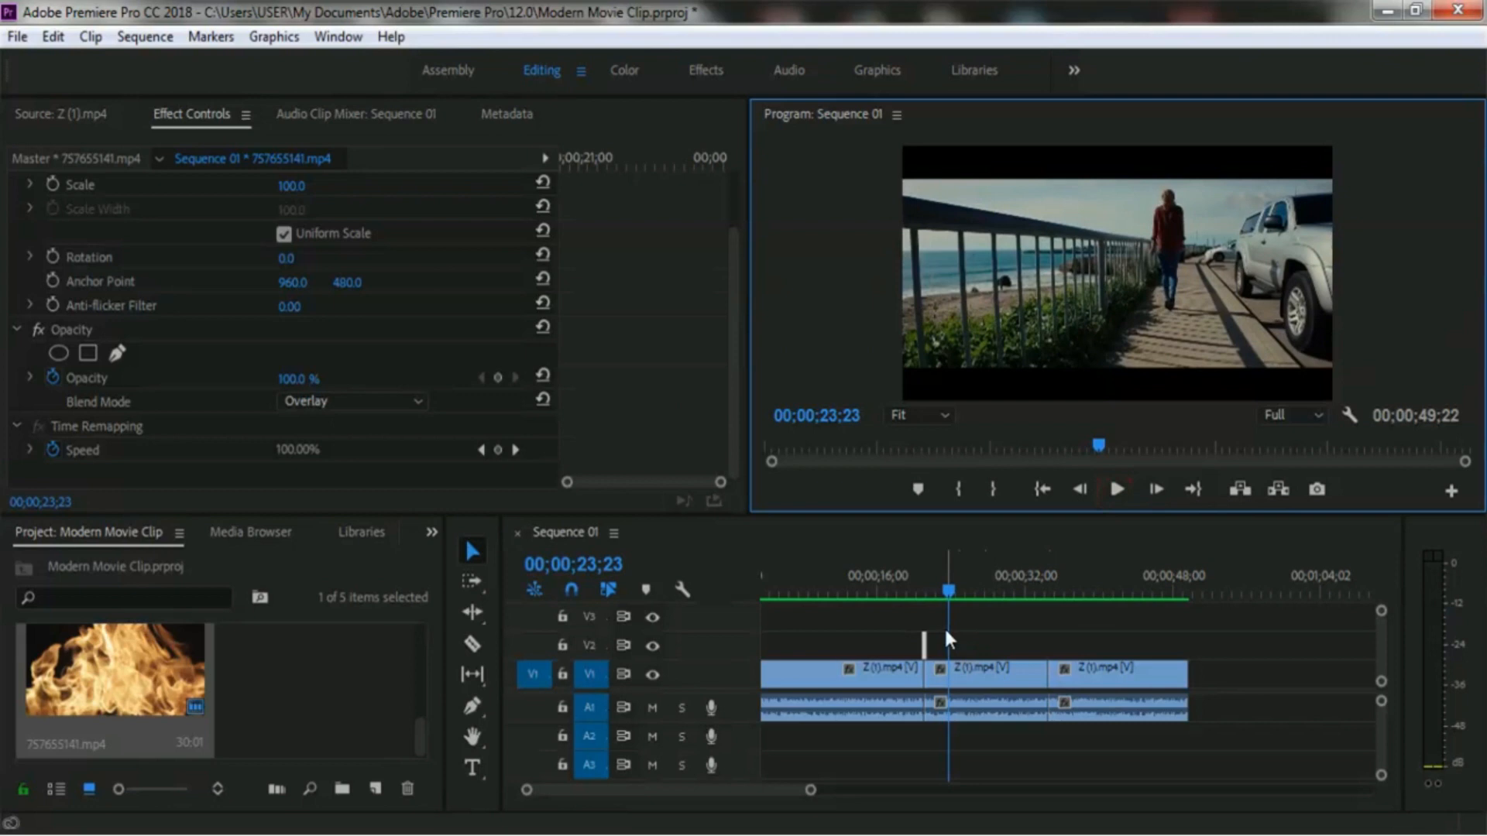
left_click(906, 590)
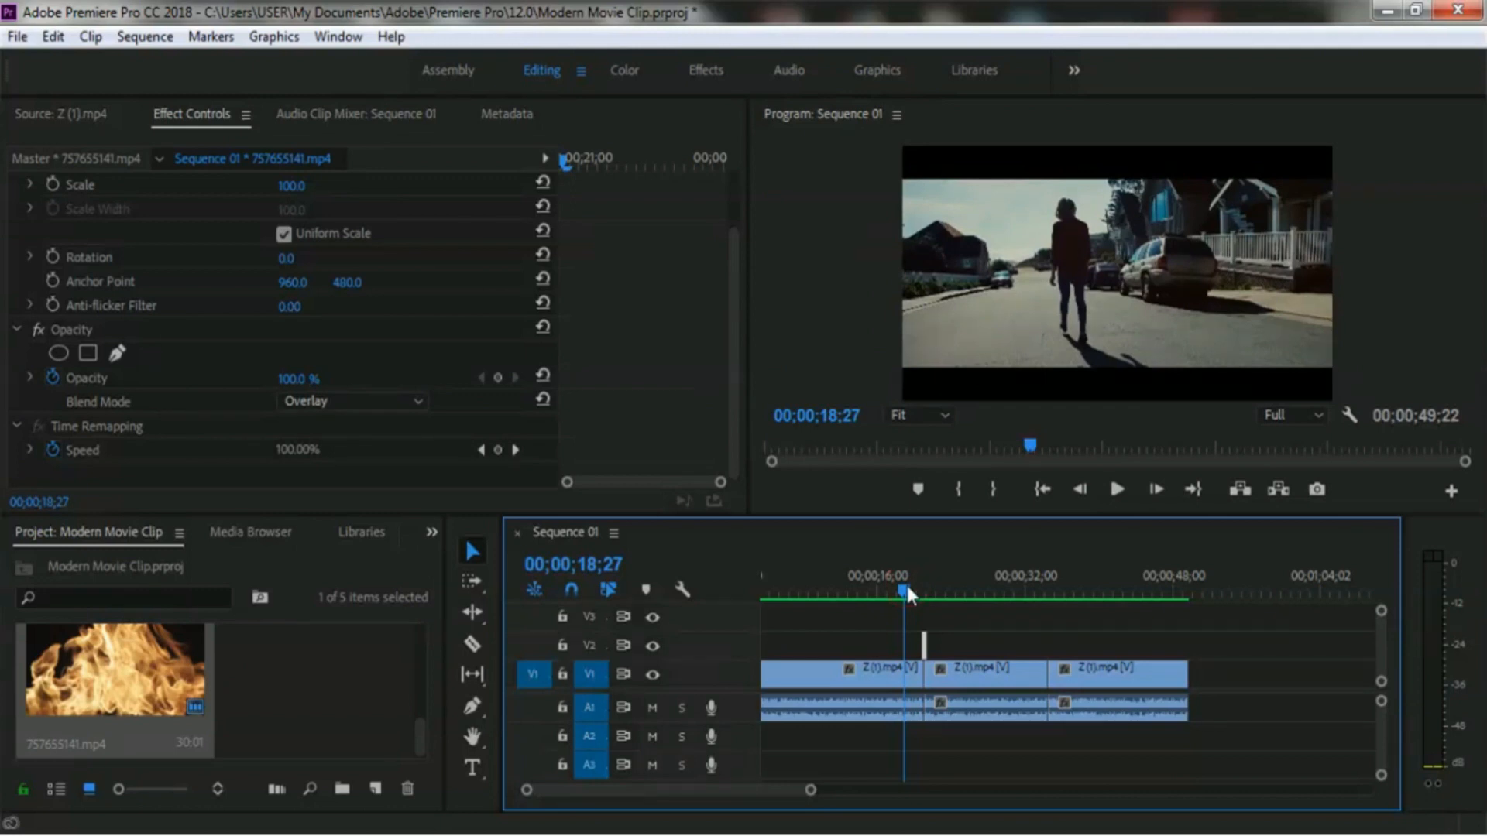
left_click(1117, 489)
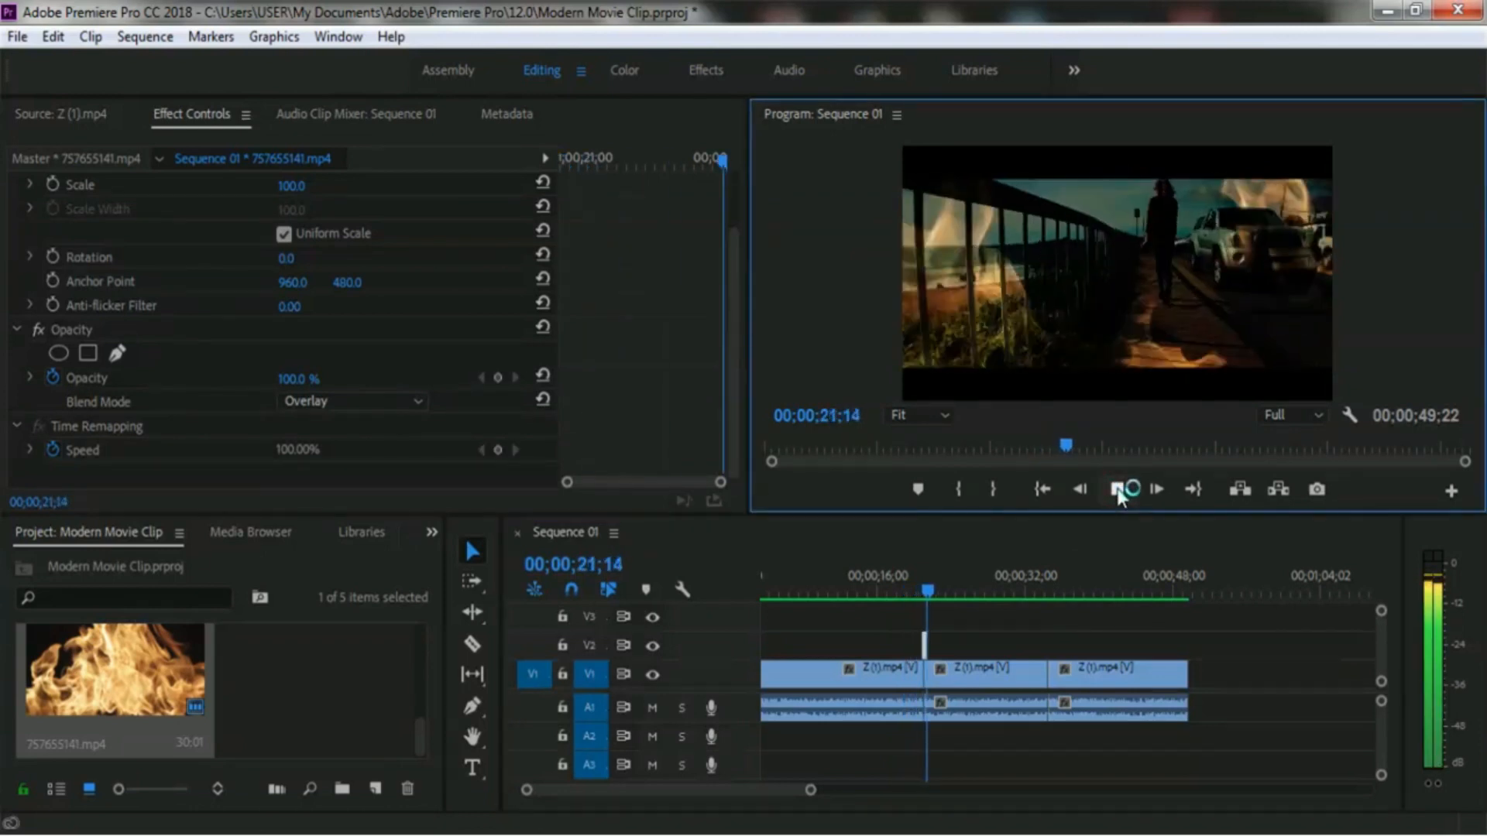
left_click(1115, 491)
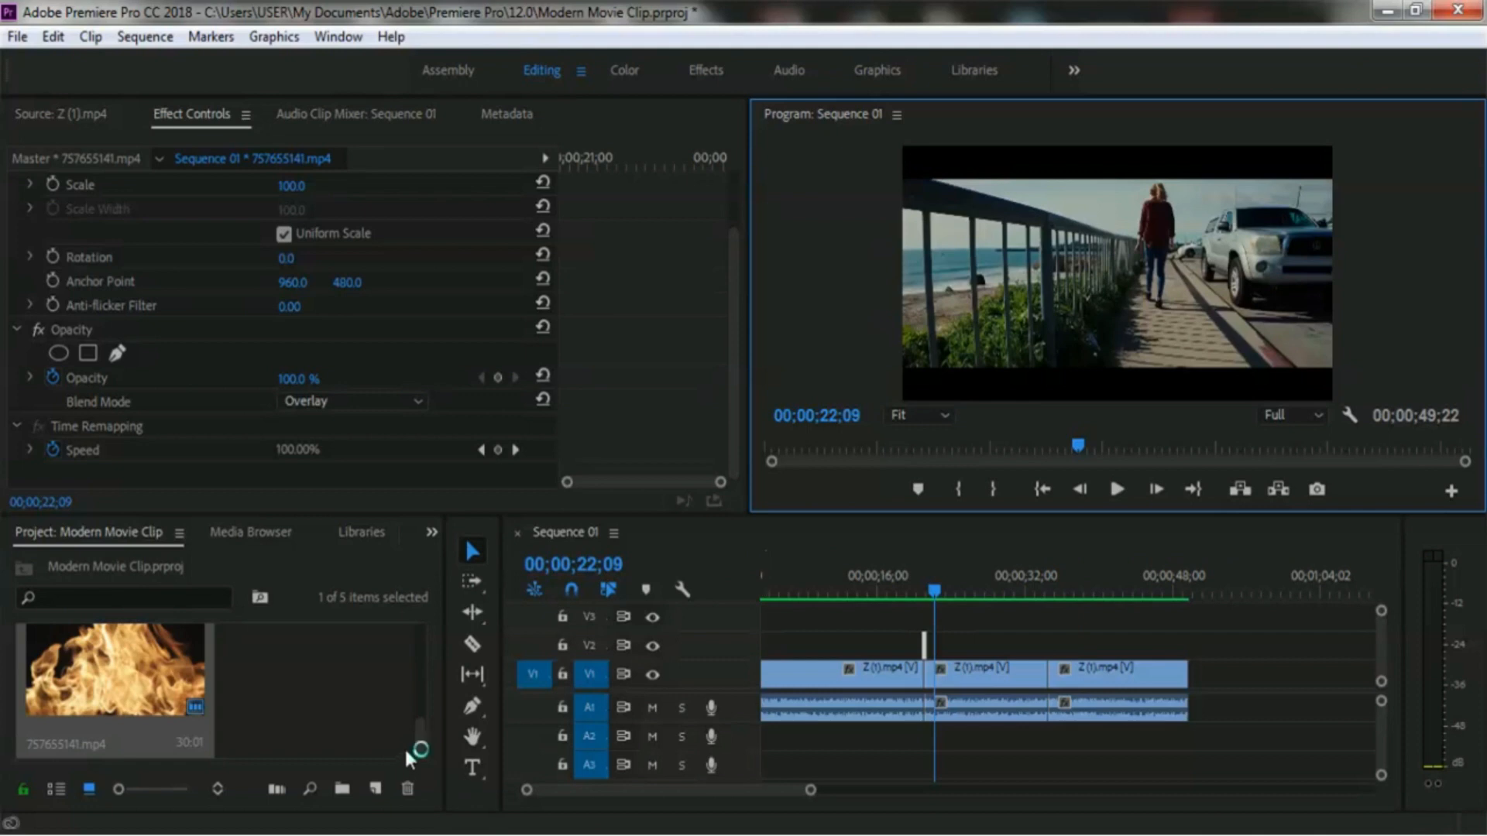
Step: Place Shimmering_Particles.mov on V2 above the second cut and shorten it to about two seconds, starting at 00;00;33;19
left_click_drag(420, 732, 423, 691)
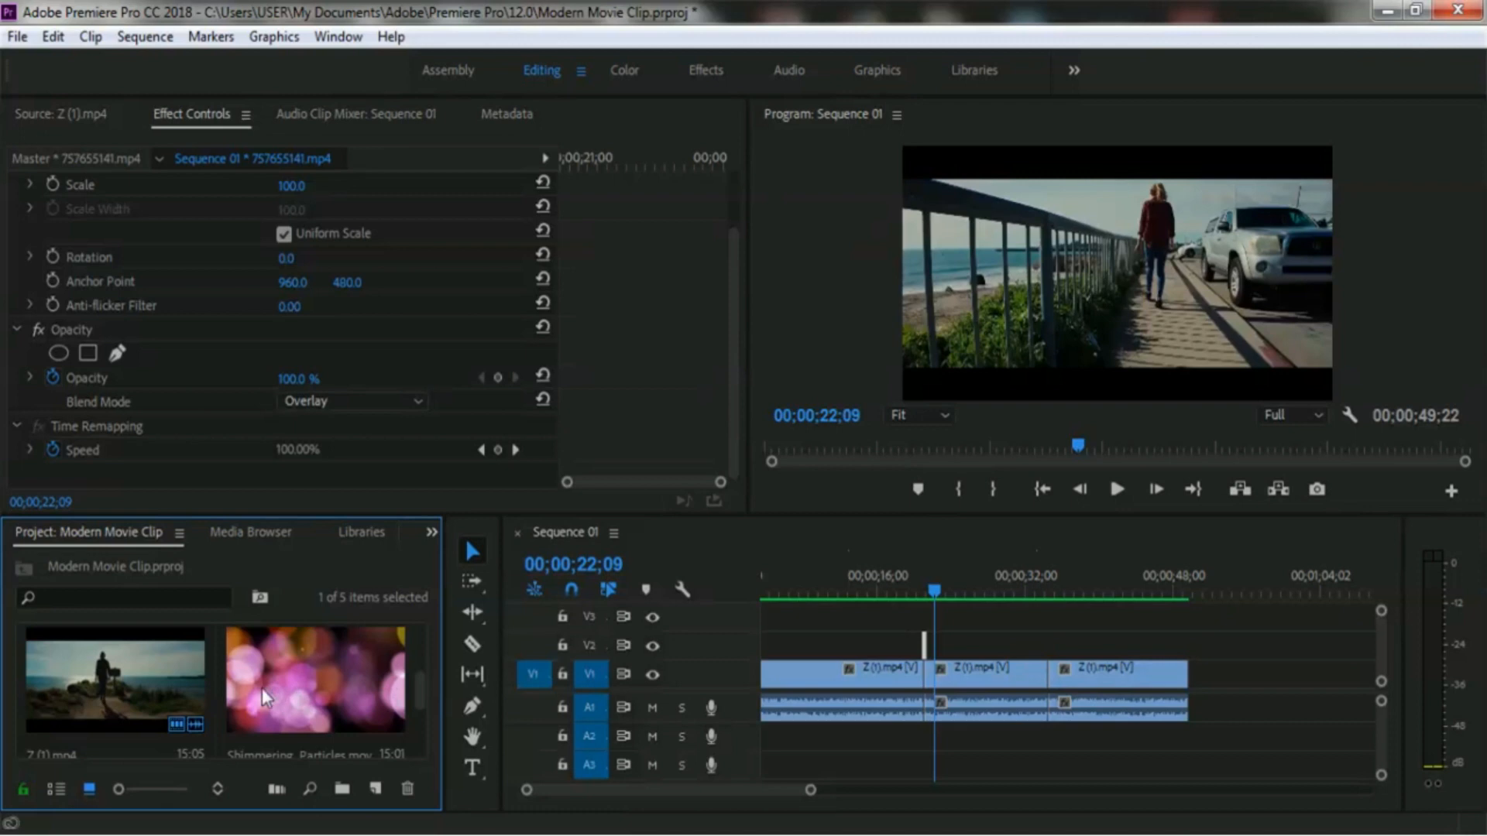
left_click_drag(272, 690, 1033, 649)
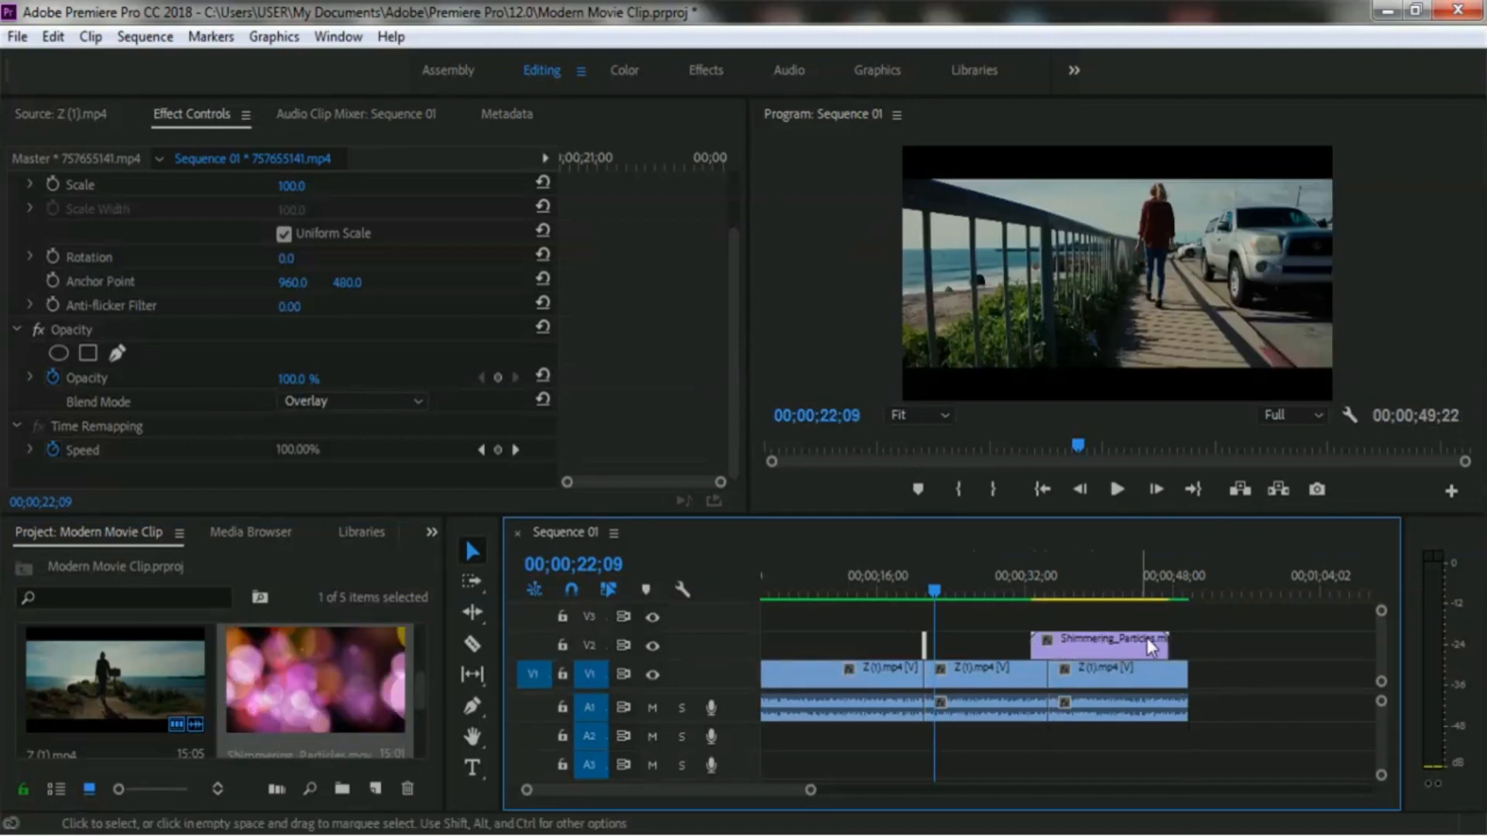
left_click_drag(1165, 636, 1069, 623)
left_click(1040, 593)
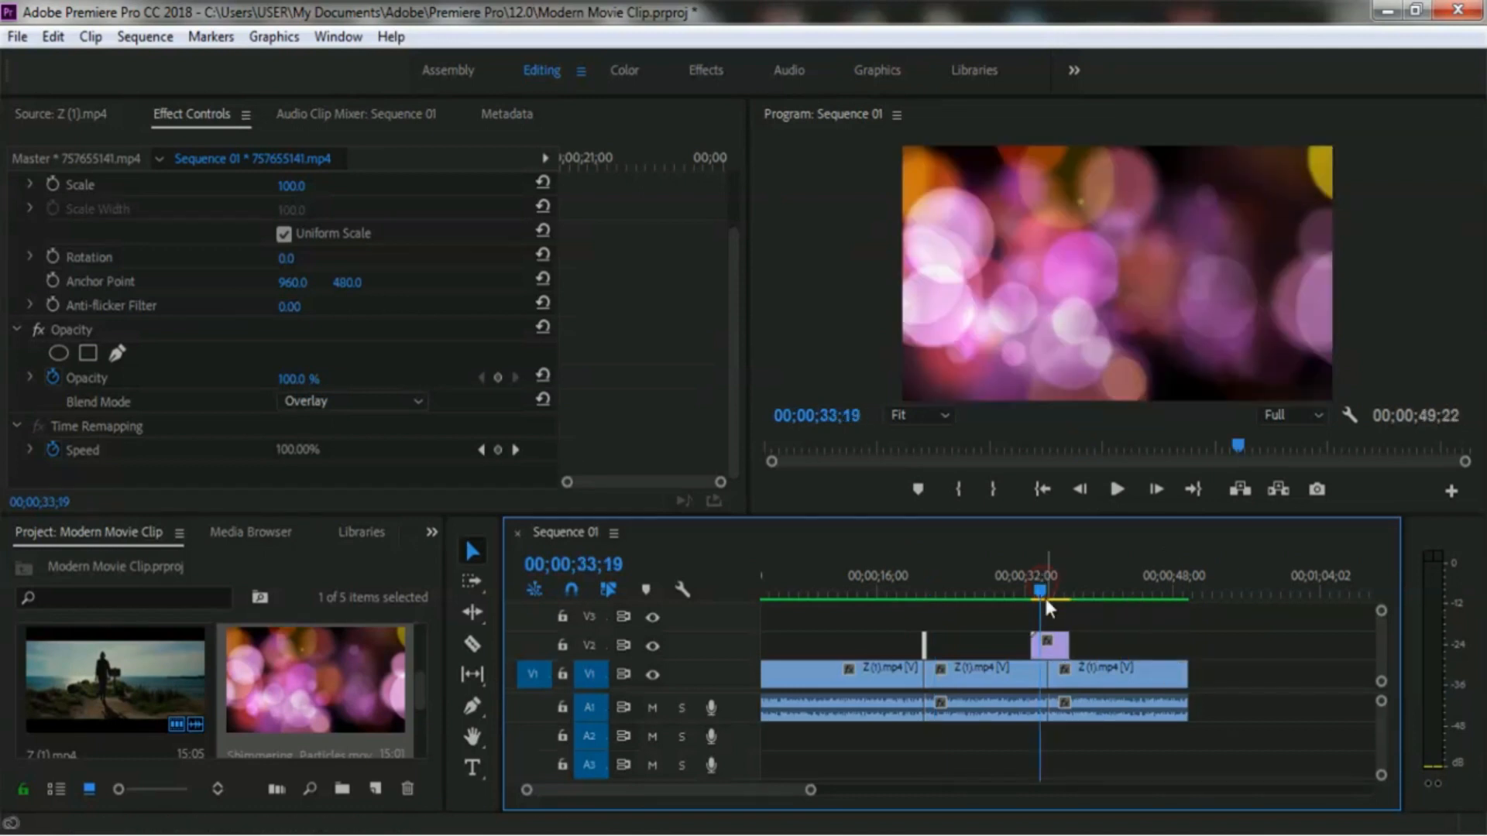
left_click_drag(1036, 642, 1055, 644)
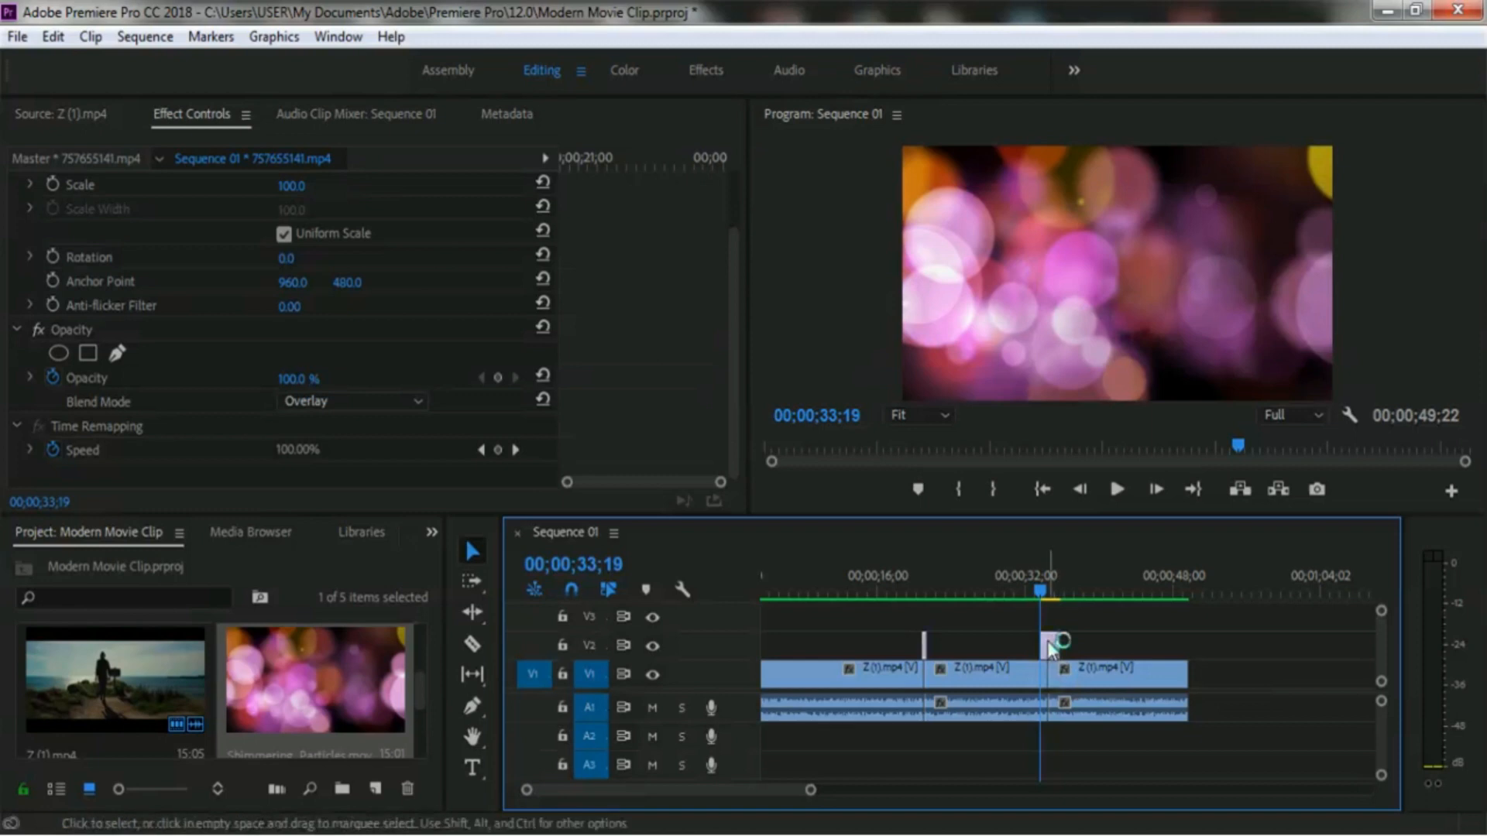
Step: Set the blend mode of Shimmering_Particles.mov on V2 to Overlay
left_click(1050, 646)
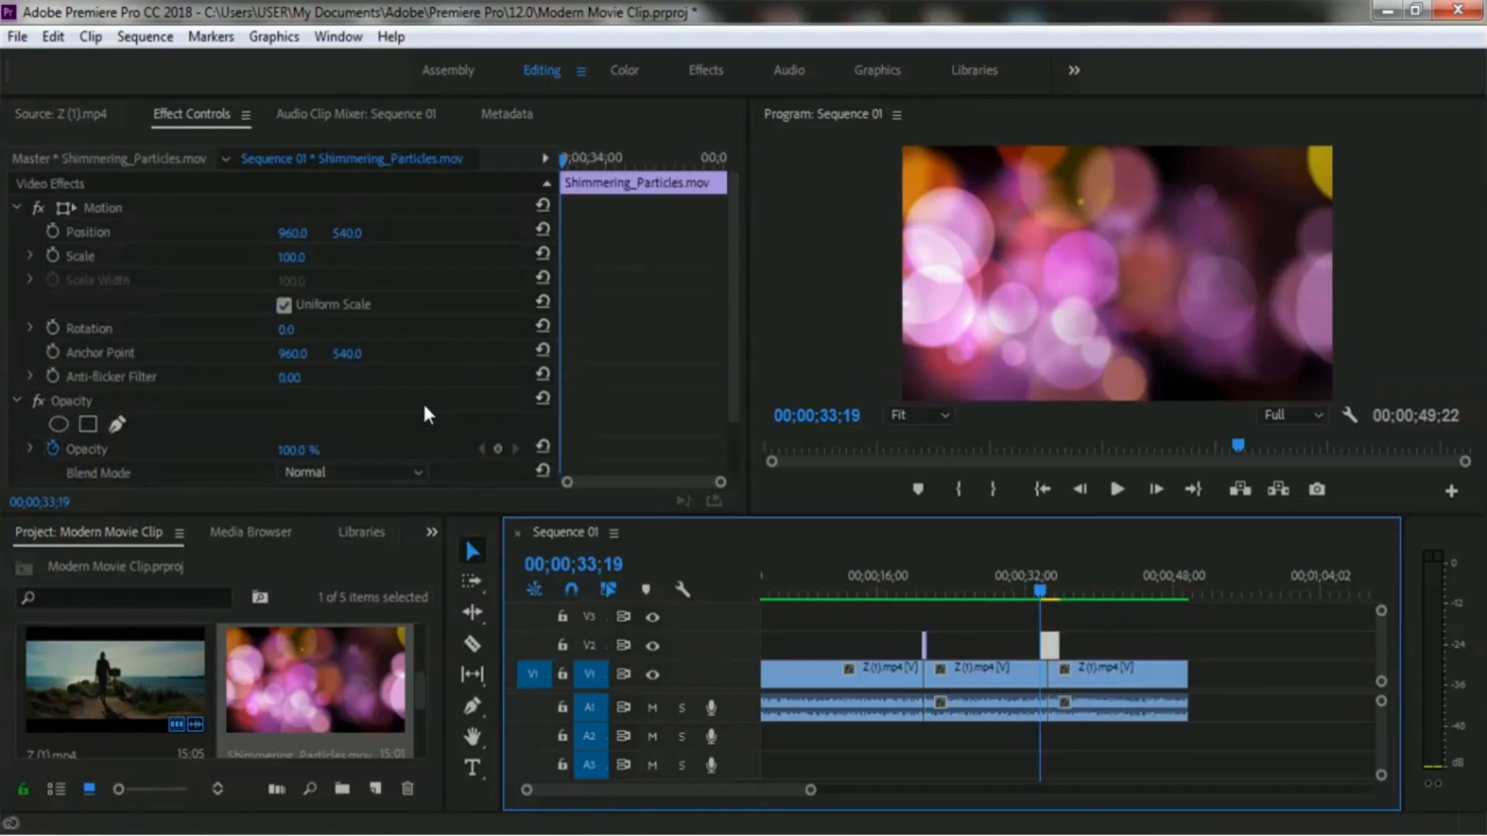
scroll(424, 407, "down", 3)
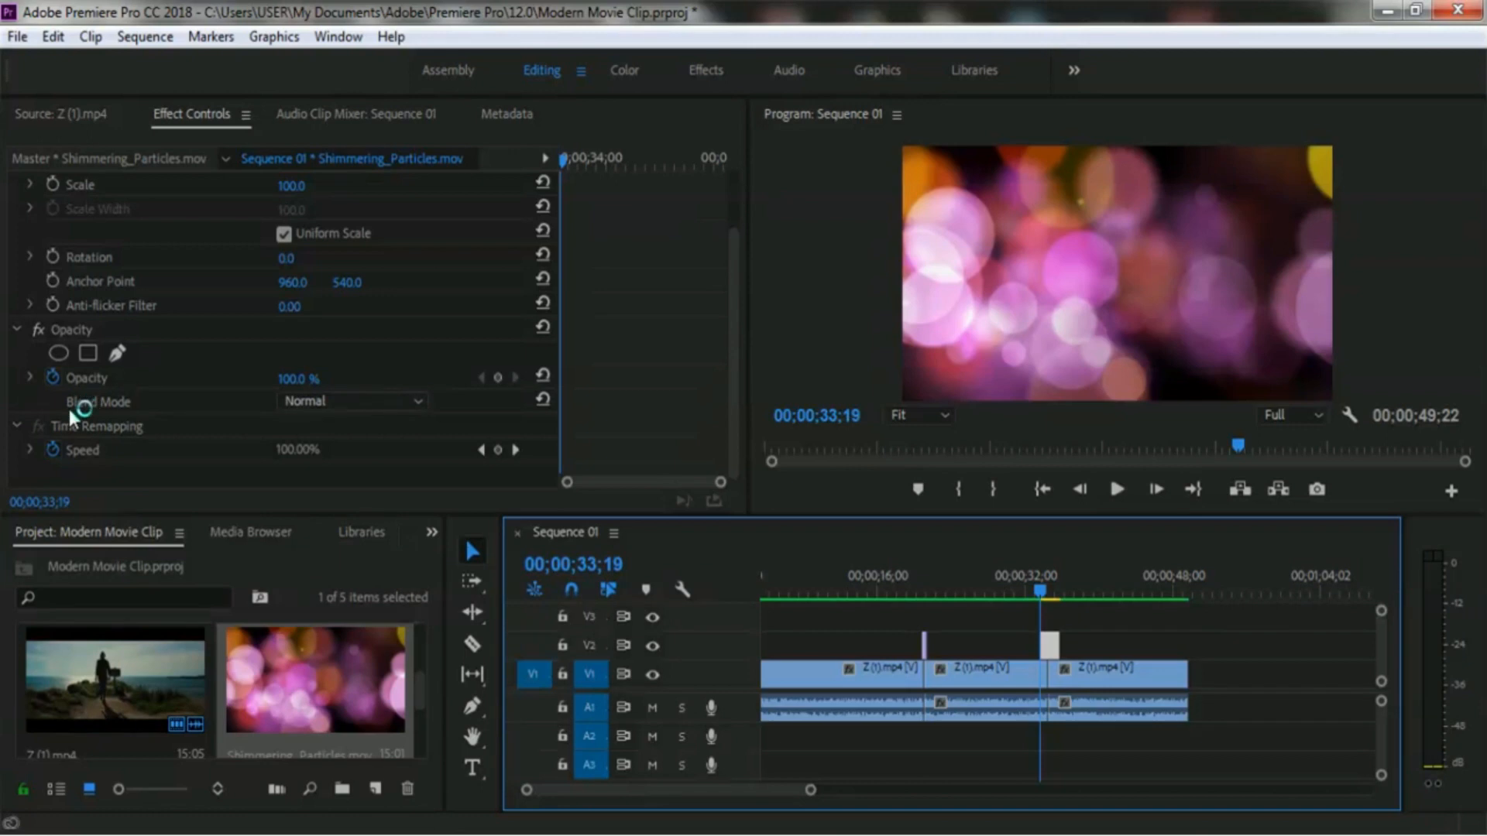
left_click(375, 403)
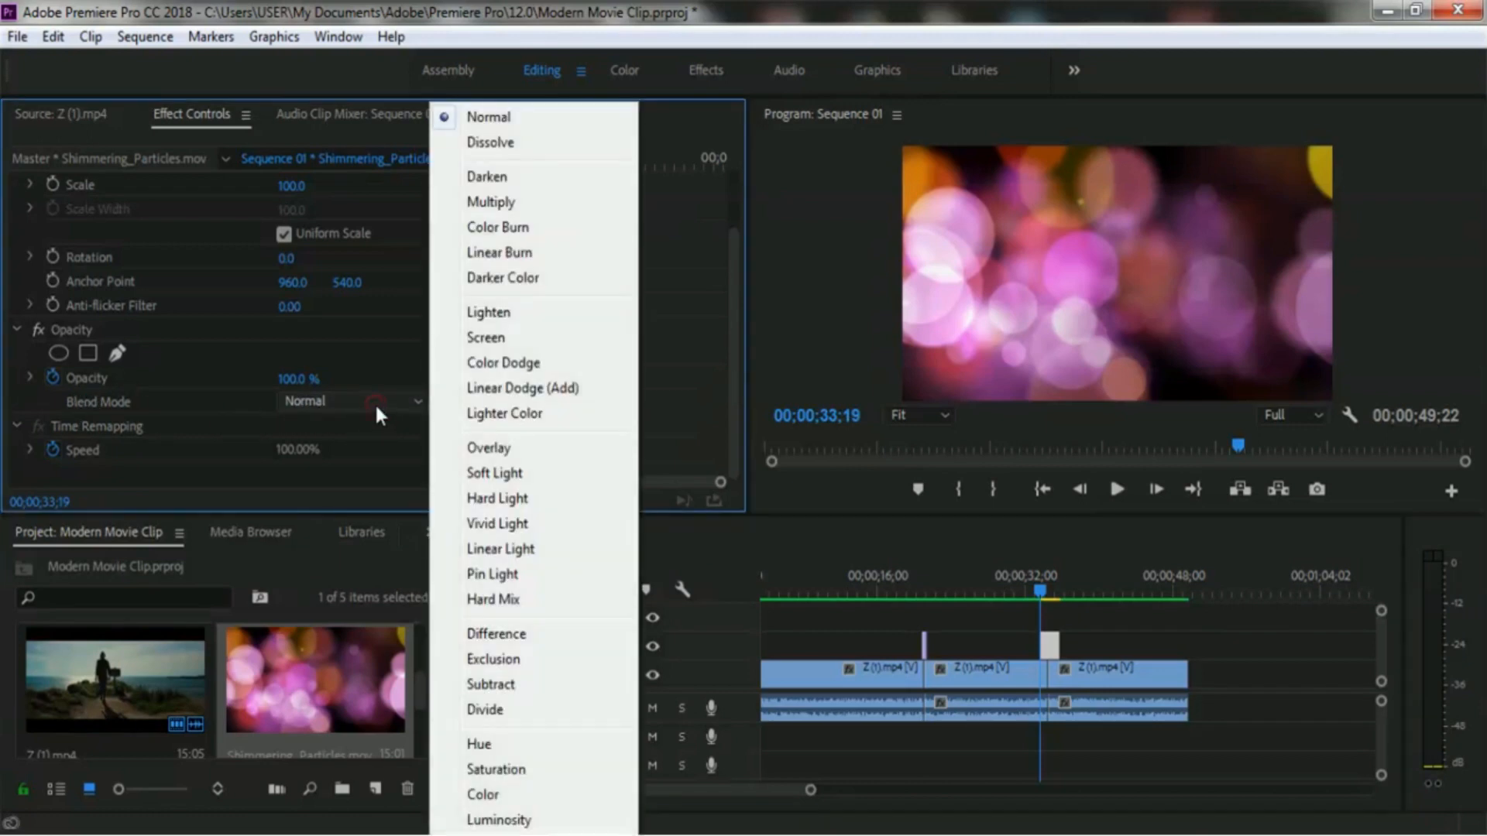
left_click(500, 449)
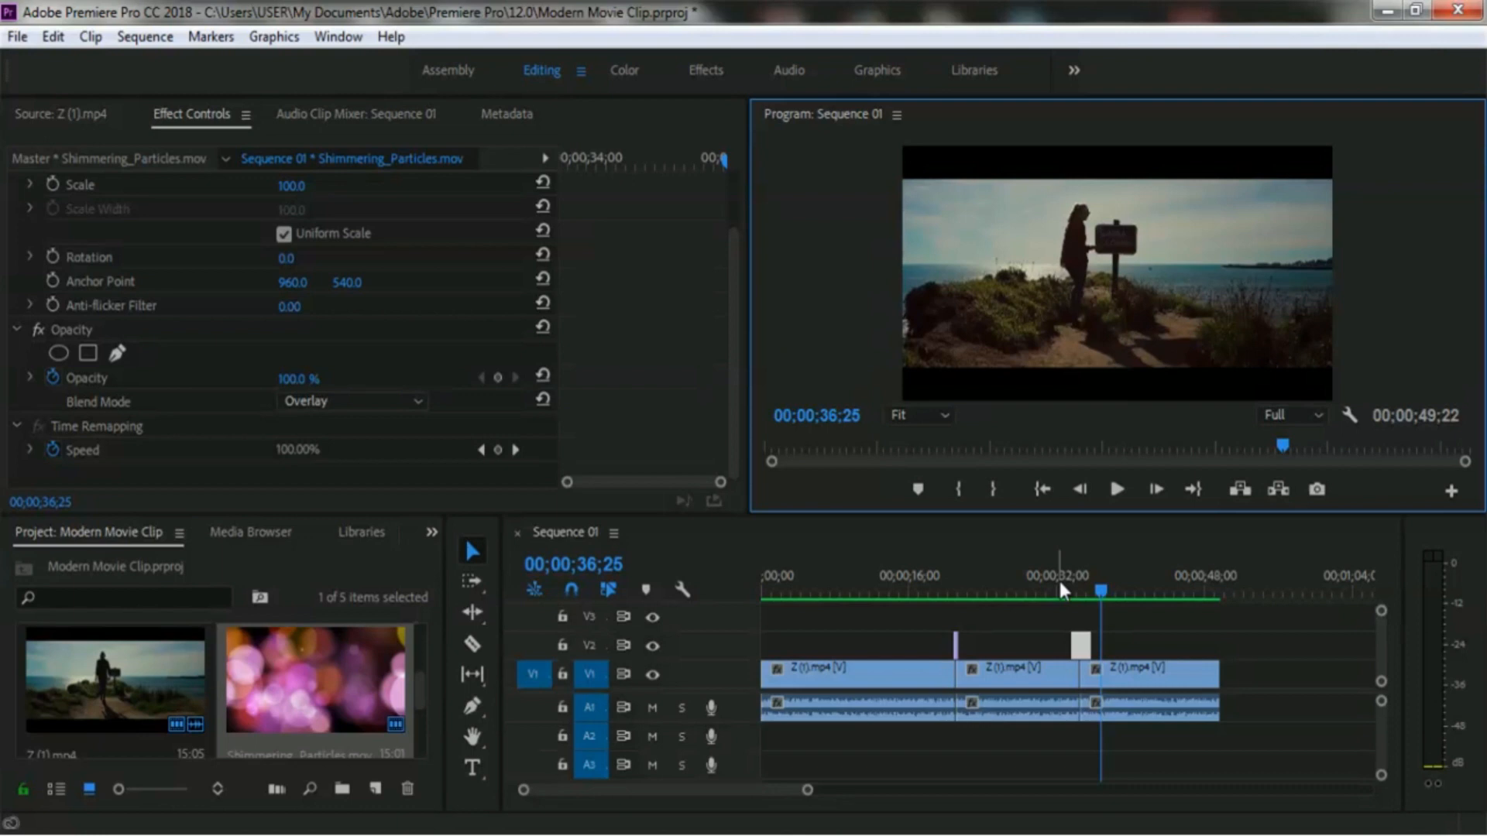
Step: Play the sequence from 00;00;31;28 across the second cut to check the particle overlay
left_click(1059, 583)
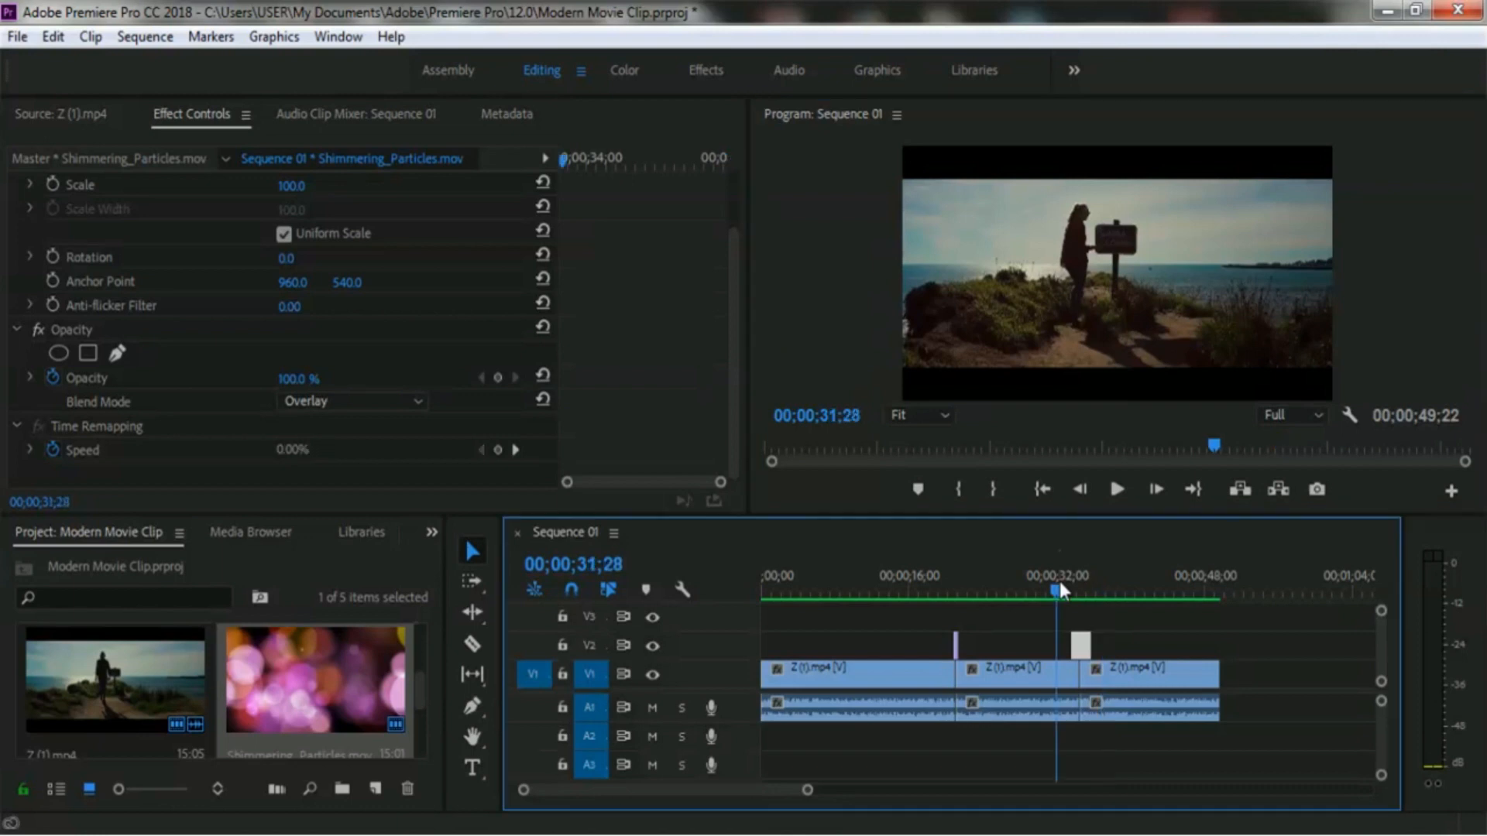
left_click(1117, 489)
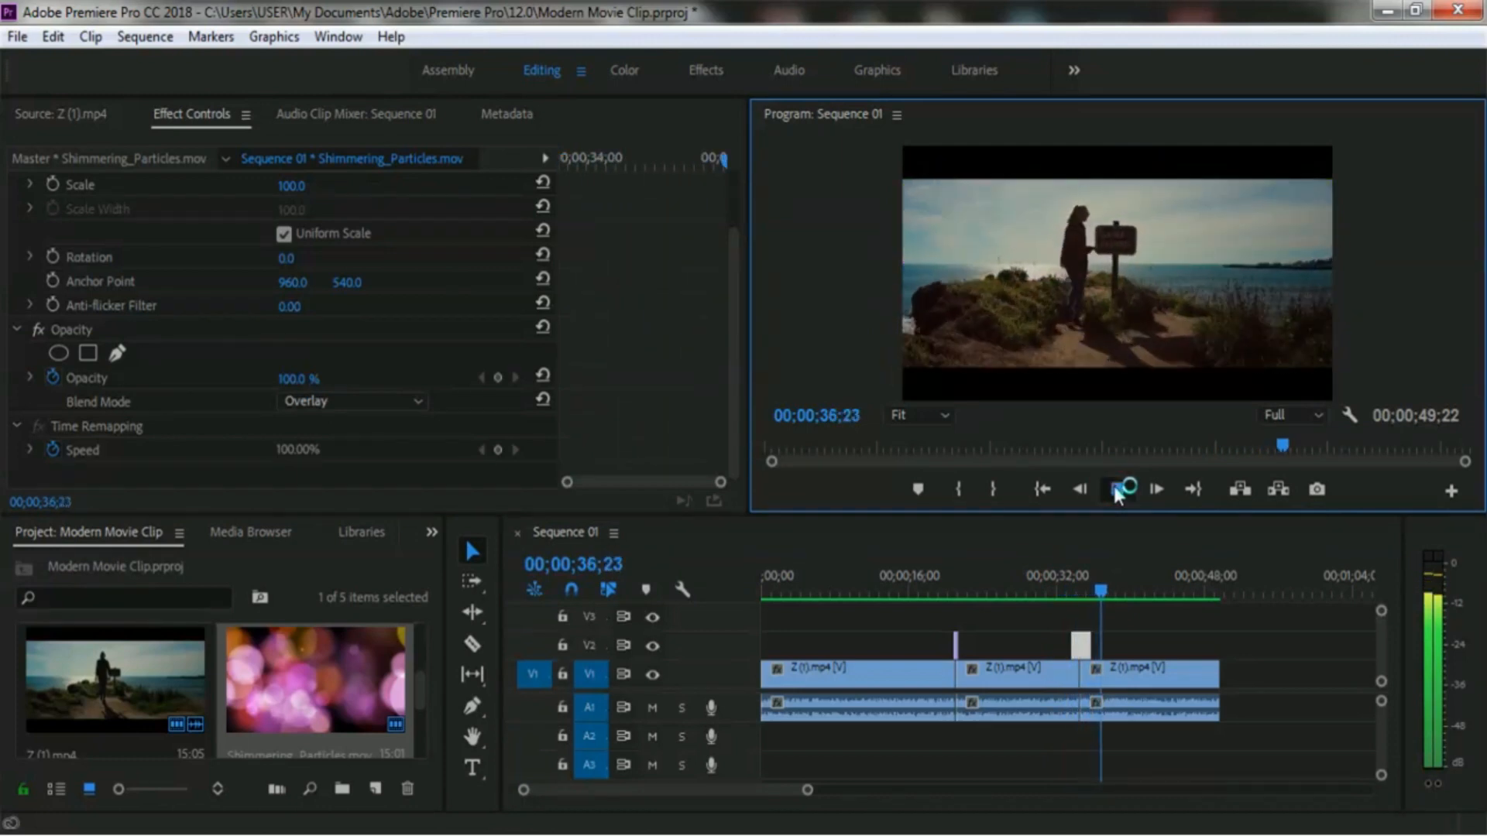
left_click(1118, 489)
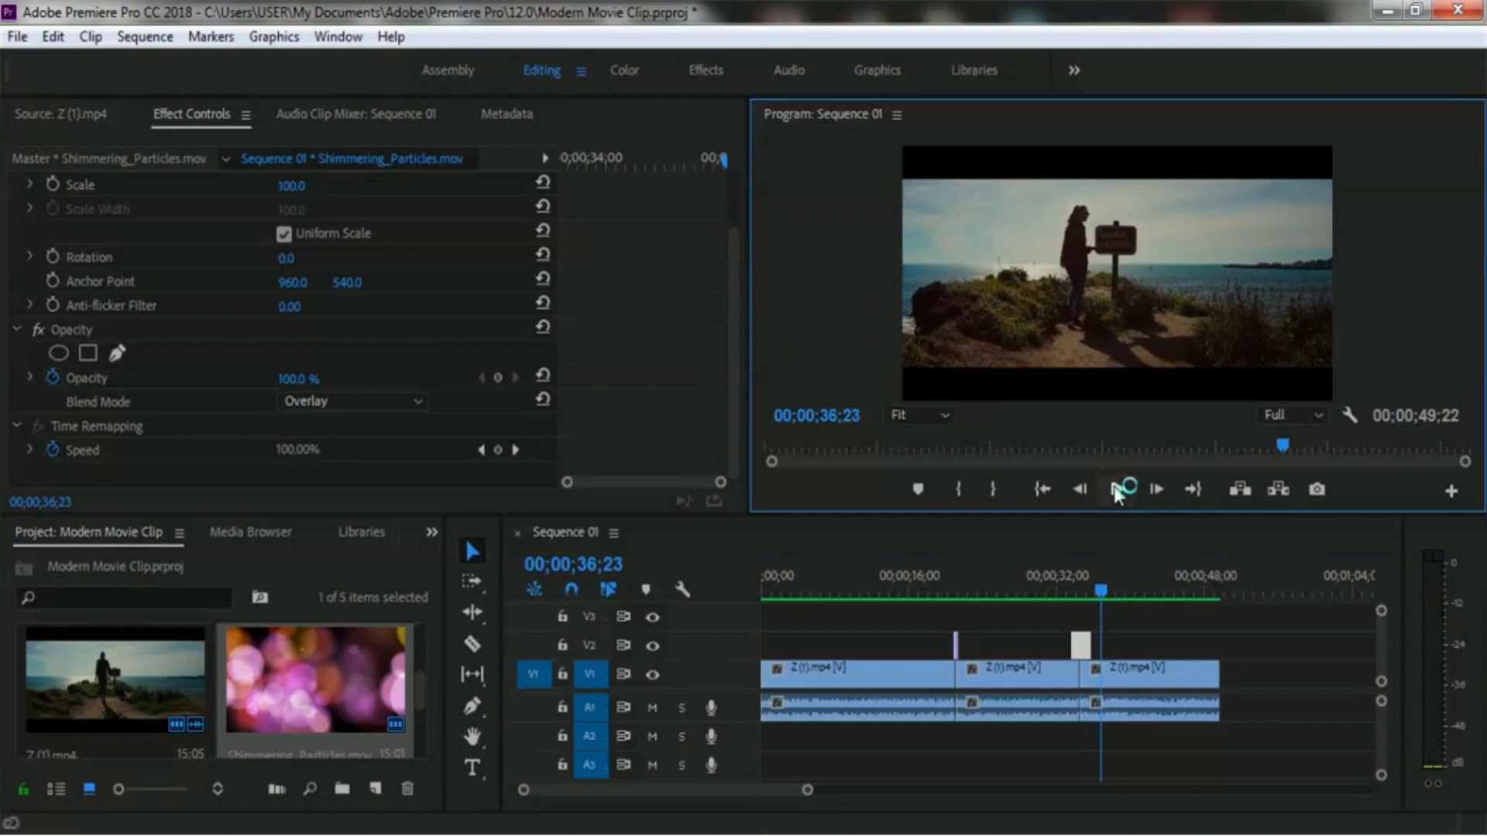